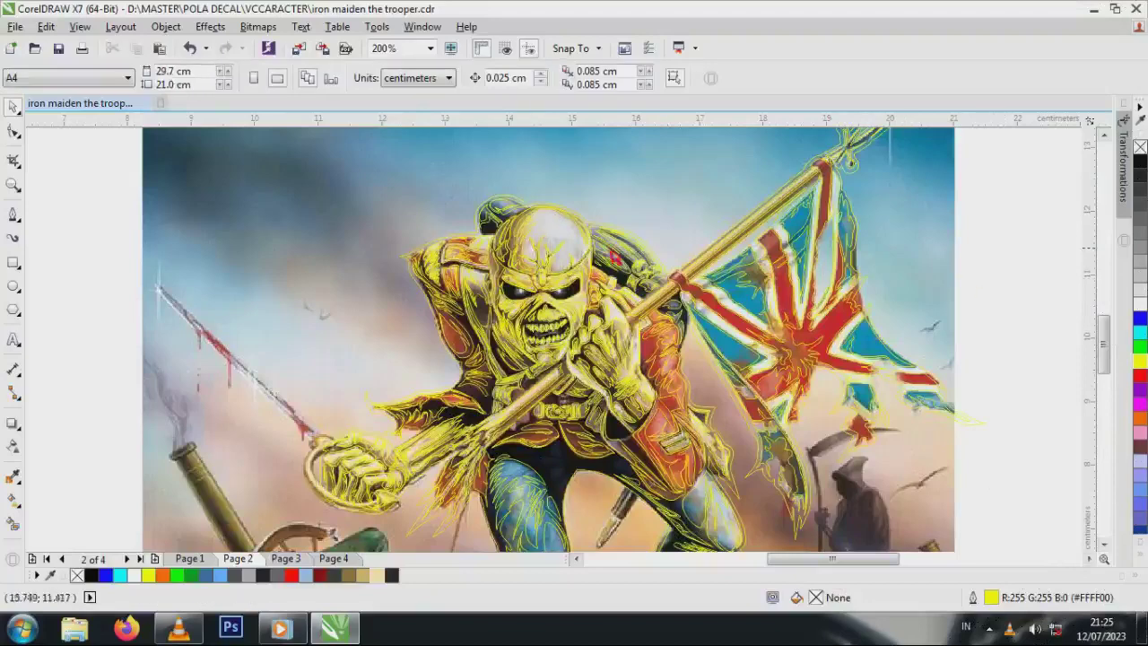
{"action": "scroll", "coordinate": [531, 231], "scroll_direction": "up", "scroll_amount": 2}
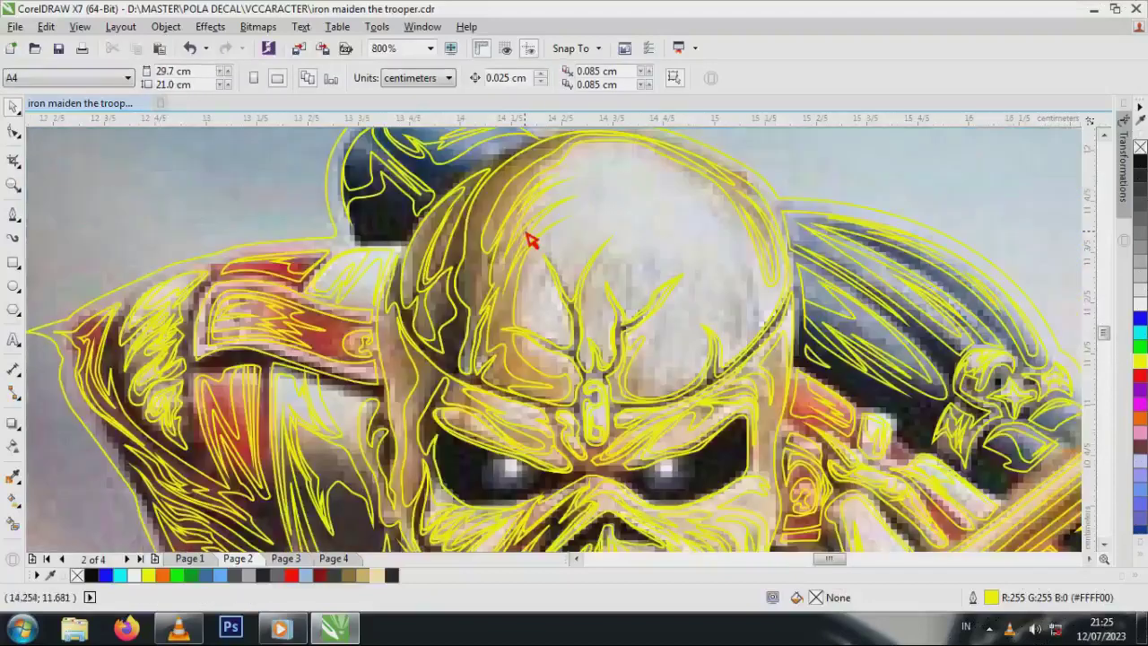
{"action": "left_click", "coordinate": [16, 477]}
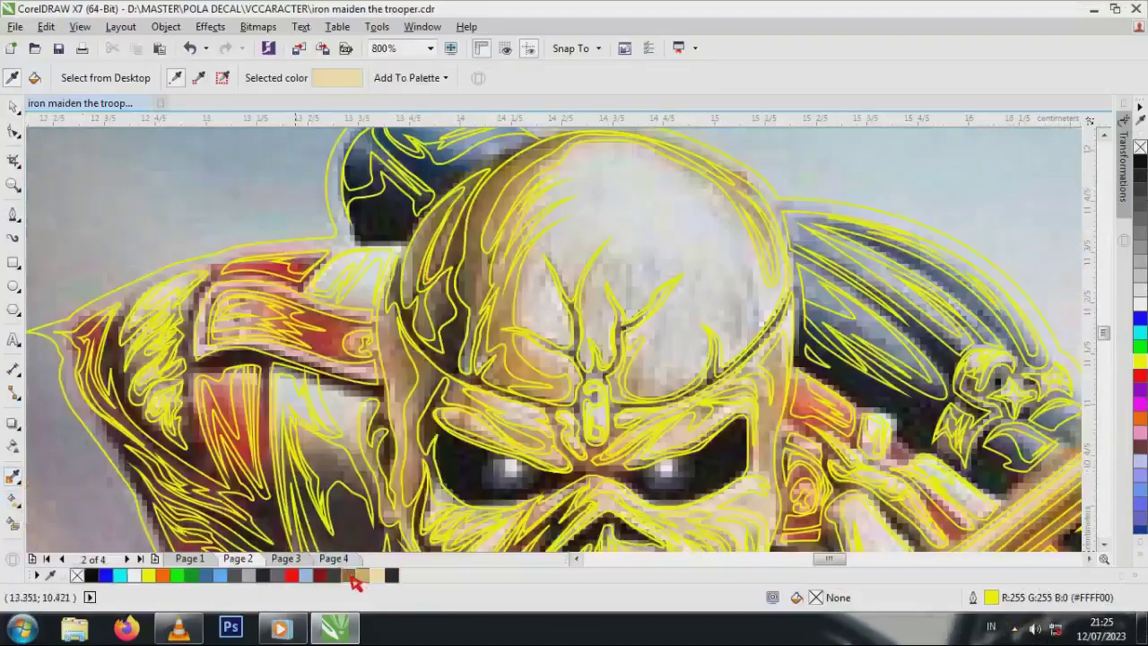
{"action": "left_click", "coordinate": [353, 578]}
{"action": "left_click", "coordinate": [618, 409]}
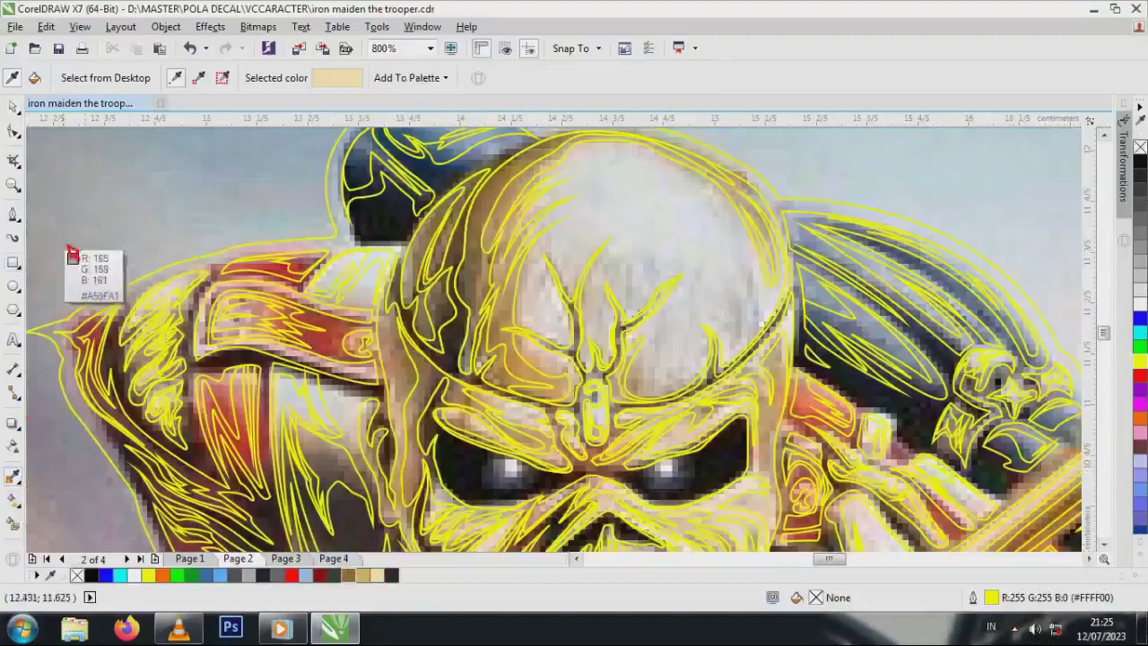
{"action": "left_click", "coordinate": [14, 110]}
{"action": "left_click", "coordinate": [484, 242]}
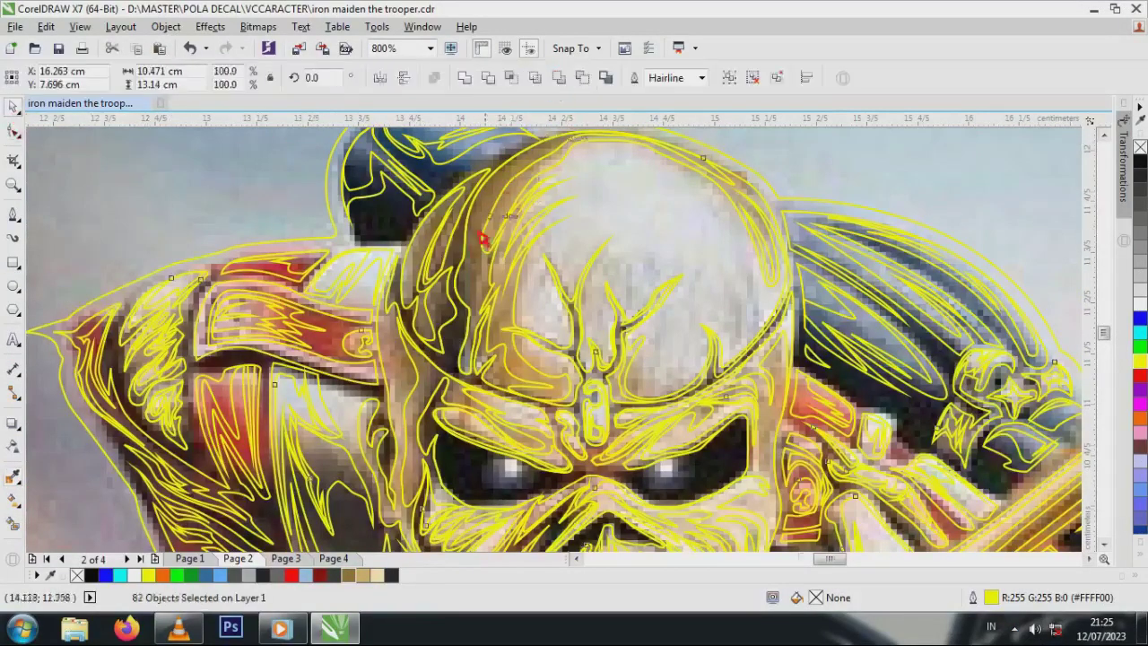
{"action": "scroll", "coordinate": [476, 238], "scroll_direction": "down", "scroll_amount": 3}
{"action": "key", "text": "Escape"}
{"action": "left_click_drag", "start_coordinate": [505, 237], "coordinate": [262, 238]}
{"action": "left_click", "coordinate": [192, 50]}
- Fill the face and skull tracing with palette colours: highlights cream, mid-tones tan and shadows brown (#916C35)
{"action": "scroll", "coordinate": [504, 250], "scroll_direction": "up", "scroll_amount": 1}
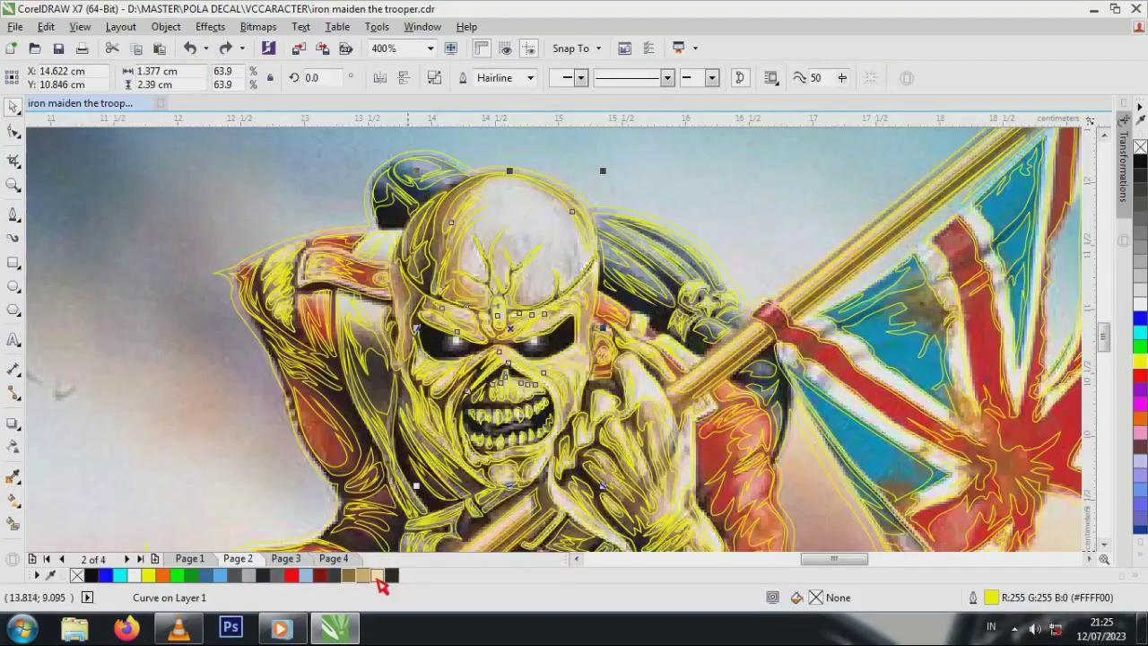
{"action": "scroll", "coordinate": [448, 264], "scroll_direction": "up", "scroll_amount": 4}
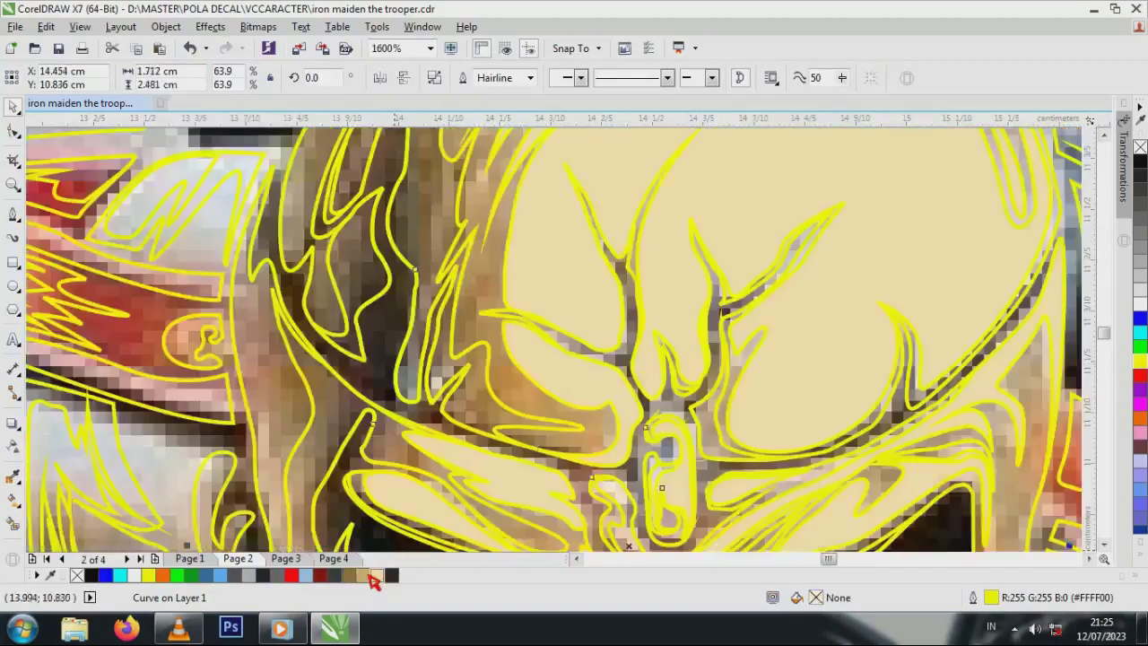
{"action": "left_click", "coordinate": [370, 576]}
{"action": "left_click", "coordinate": [357, 576]}
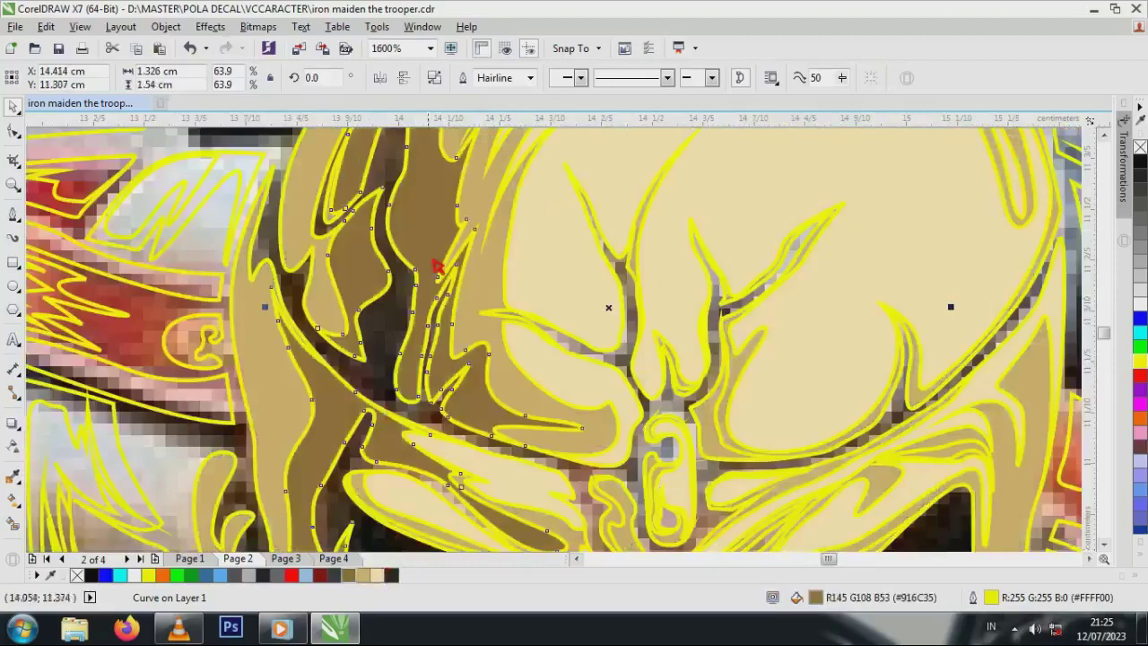
{"action": "scroll", "coordinate": [507, 285], "scroll_direction": "down", "scroll_amount": 6}
{"action": "left_click", "coordinate": [87, 253]}
- Fill the grouped inner shapes of the upper teeth with 80% Black
{"action": "scroll", "coordinate": [489, 323], "scroll_direction": "up", "scroll_amount": 2}
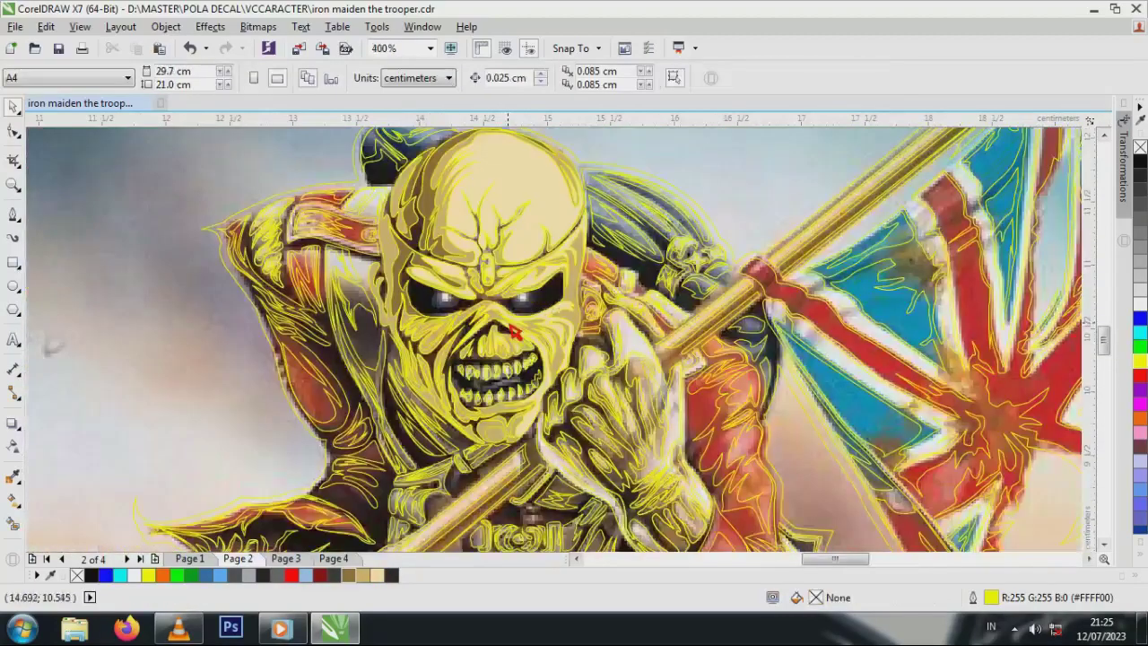
{"action": "scroll", "coordinate": [492, 363], "scroll_direction": "up", "scroll_amount": 8}
{"action": "left_click", "coordinate": [381, 405]}
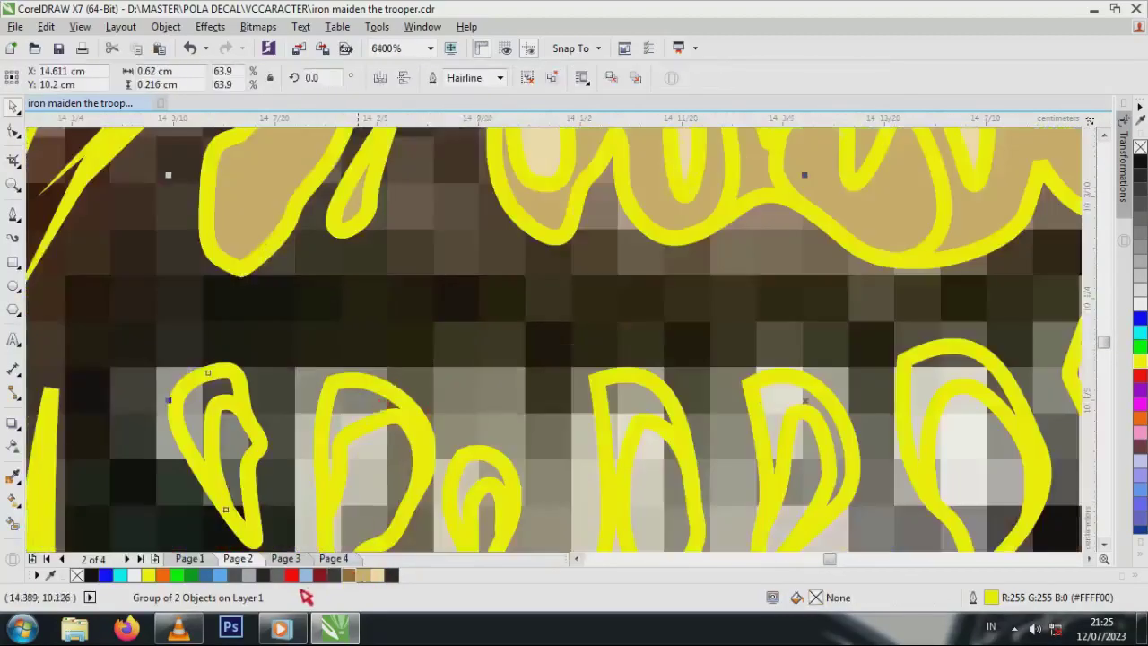
{"action": "left_click", "coordinate": [332, 575]}
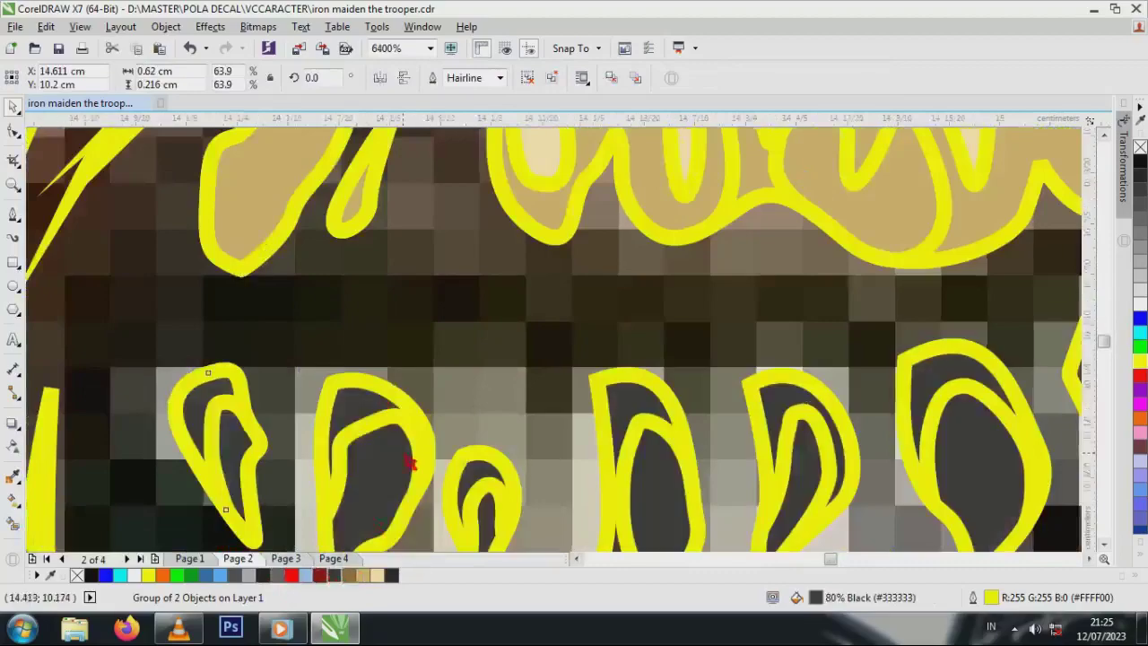
{"action": "scroll", "coordinate": [410, 461], "scroll_direction": "down", "scroll_amount": 4}
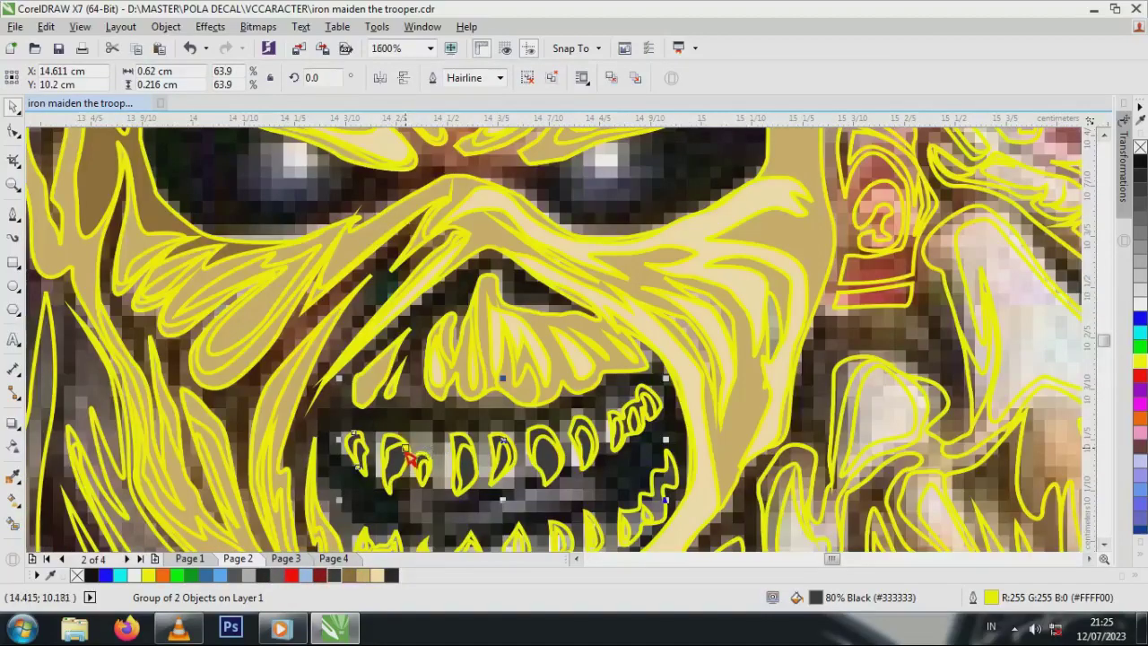
{"action": "scroll", "coordinate": [509, 337], "scroll_direction": "down", "scroll_amount": 4}
{"action": "left_click", "coordinate": [604, 368]}
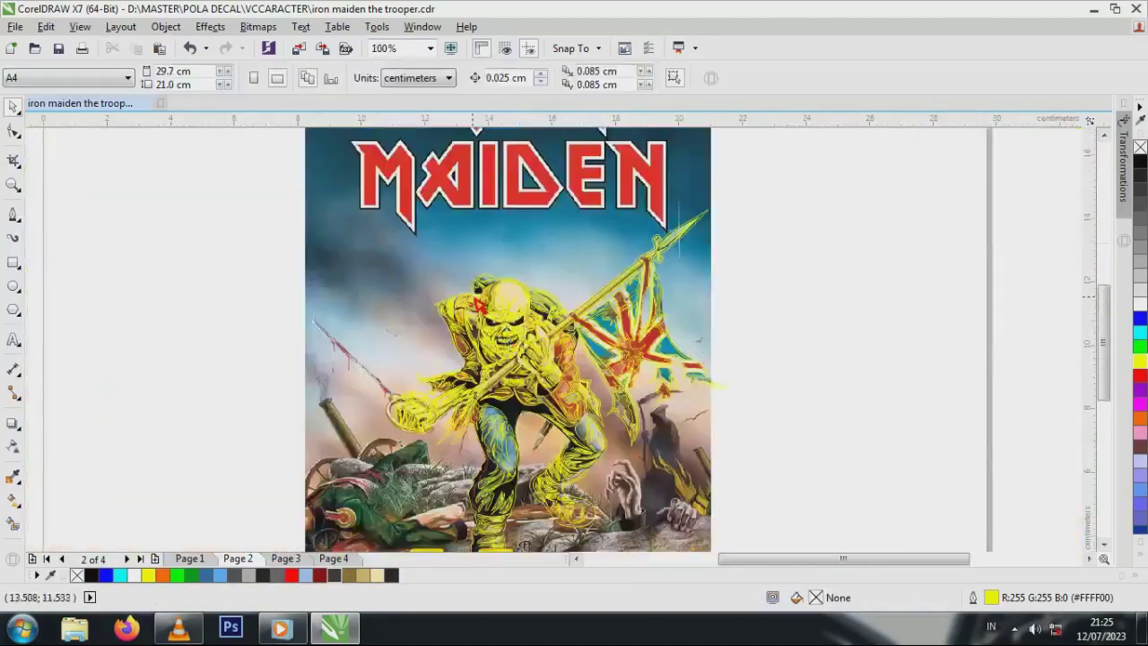
{"action": "scroll", "coordinate": [475, 308], "scroll_direction": "down", "scroll_amount": 1}
{"action": "left_click_drag", "start_coordinate": [418, 491], "coordinate": [637, 246]}
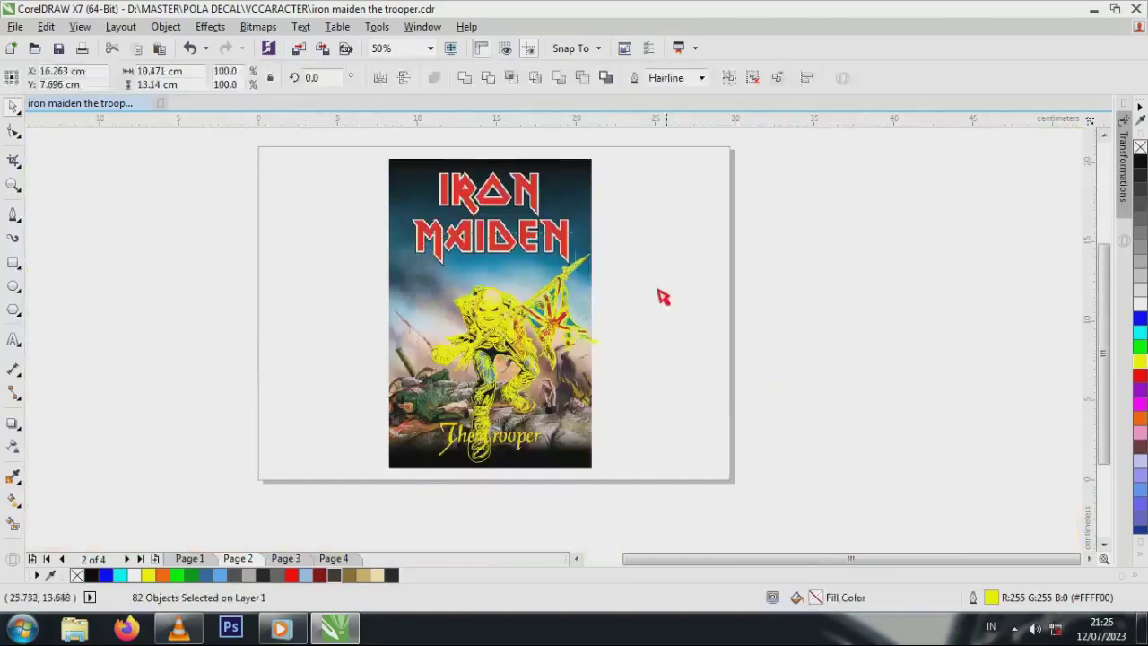
{"action": "key", "text": "Escape"}
{"action": "scroll", "coordinate": [509, 322], "scroll_direction": "up", "scroll_amount": 6}
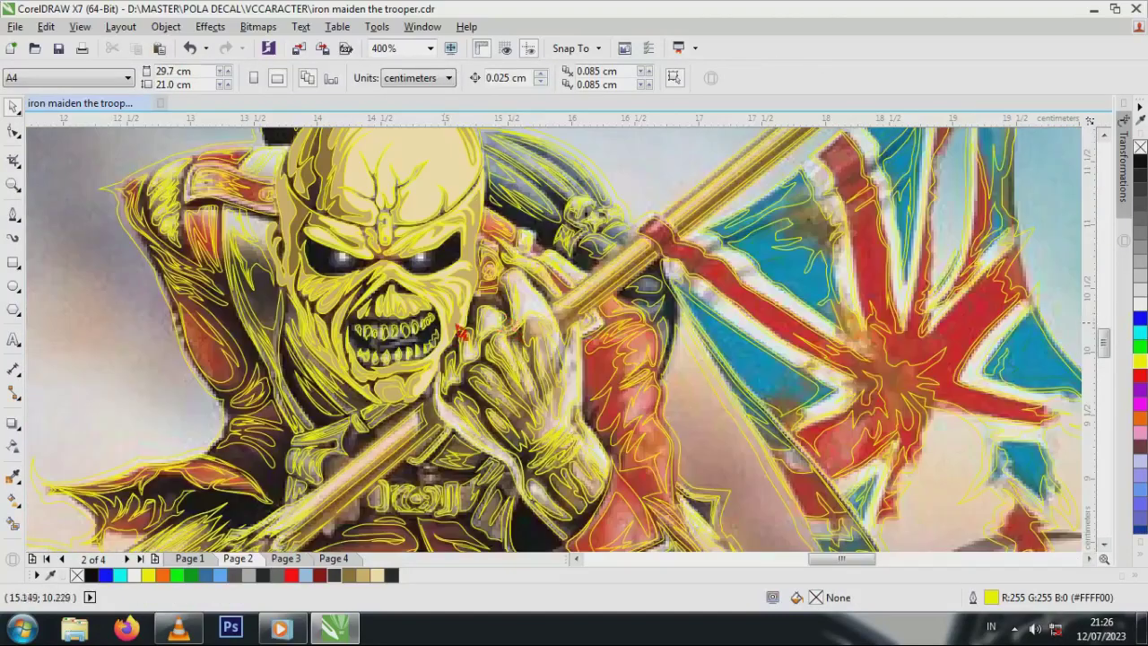
{"action": "scroll", "coordinate": [482, 309], "scroll_direction": "down", "scroll_amount": 3}
{"action": "left_click_drag", "start_coordinate": [333, 218], "coordinate": [607, 473]}
{"action": "left_click", "coordinate": [690, 314]}
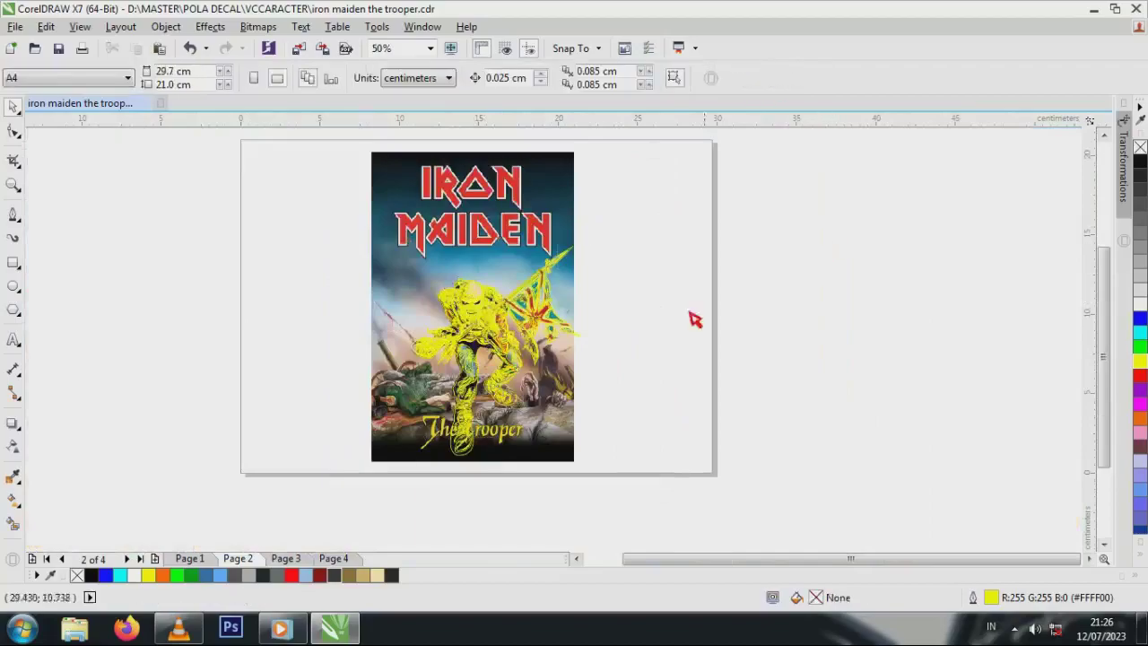
{"action": "scroll", "coordinate": [486, 258], "scroll_direction": "up", "scroll_amount": 10}
{"action": "key", "text": "ctrl+a"}
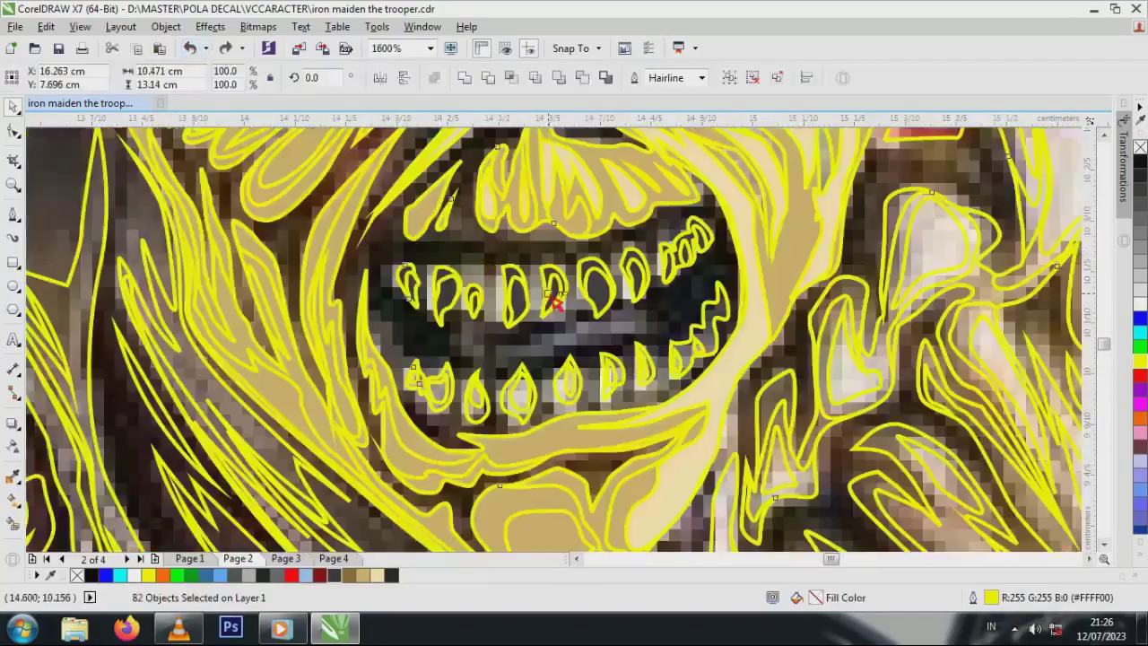
{"action": "scroll", "coordinate": [556, 305], "scroll_direction": "down", "scroll_amount": 6}
{"action": "key", "text": "Escape"}
{"action": "scroll", "coordinate": [556, 305], "scroll_direction": "up", "scroll_amount": 6}
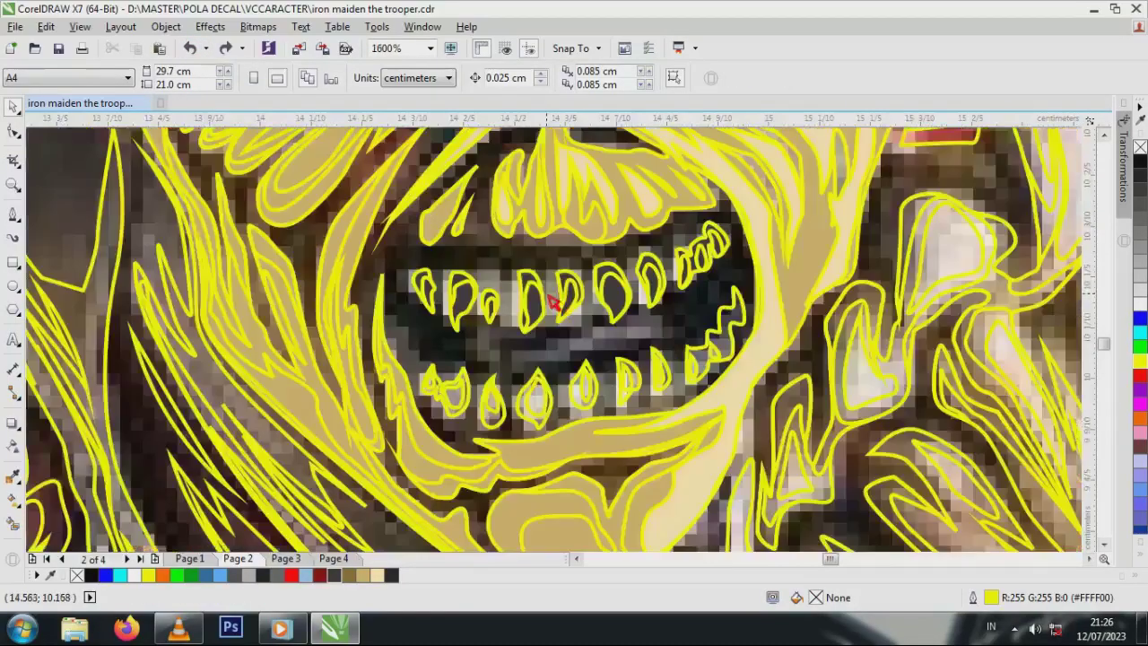
- Sample a mid grey from the mouth in the reference image and fill the inner teeth shapes with it
{"action": "left_click", "coordinate": [575, 320]}
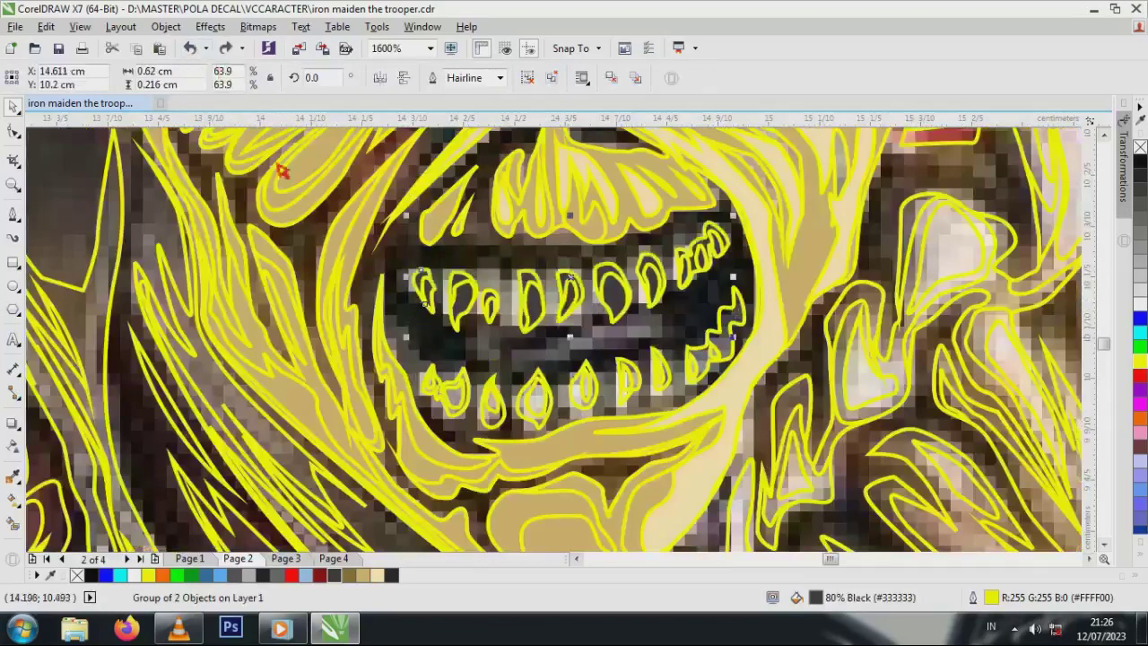
{"action": "left_click", "coordinate": [15, 476]}
{"action": "left_click", "coordinate": [597, 302]}
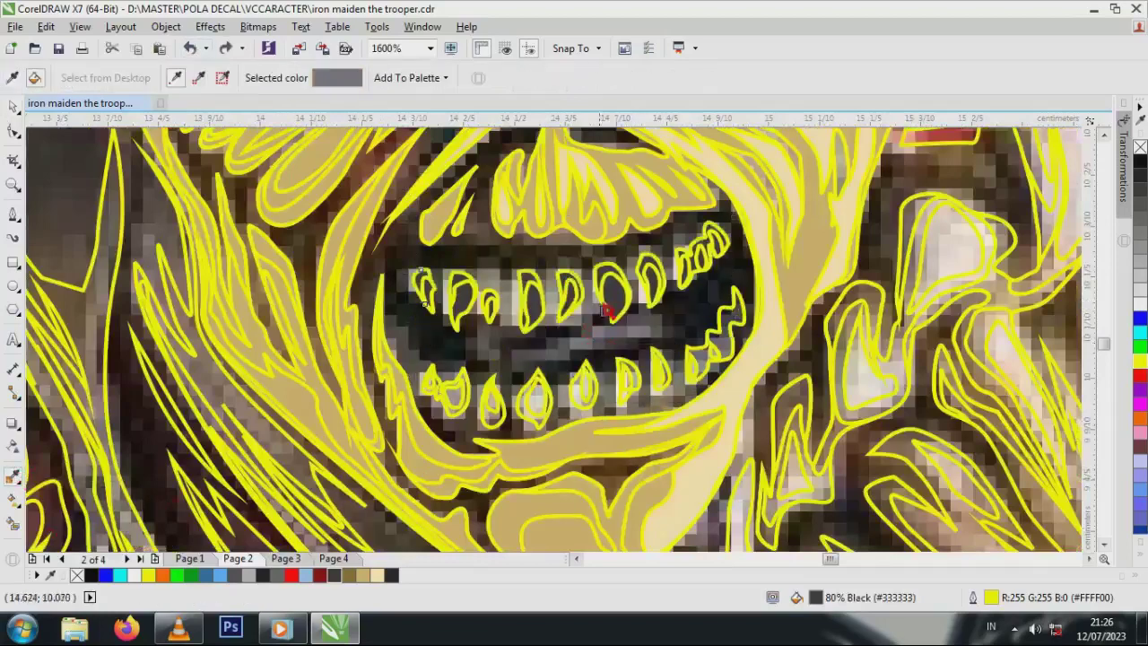
{"action": "scroll", "coordinate": [547, 403], "scroll_direction": "up", "scroll_amount": 2}
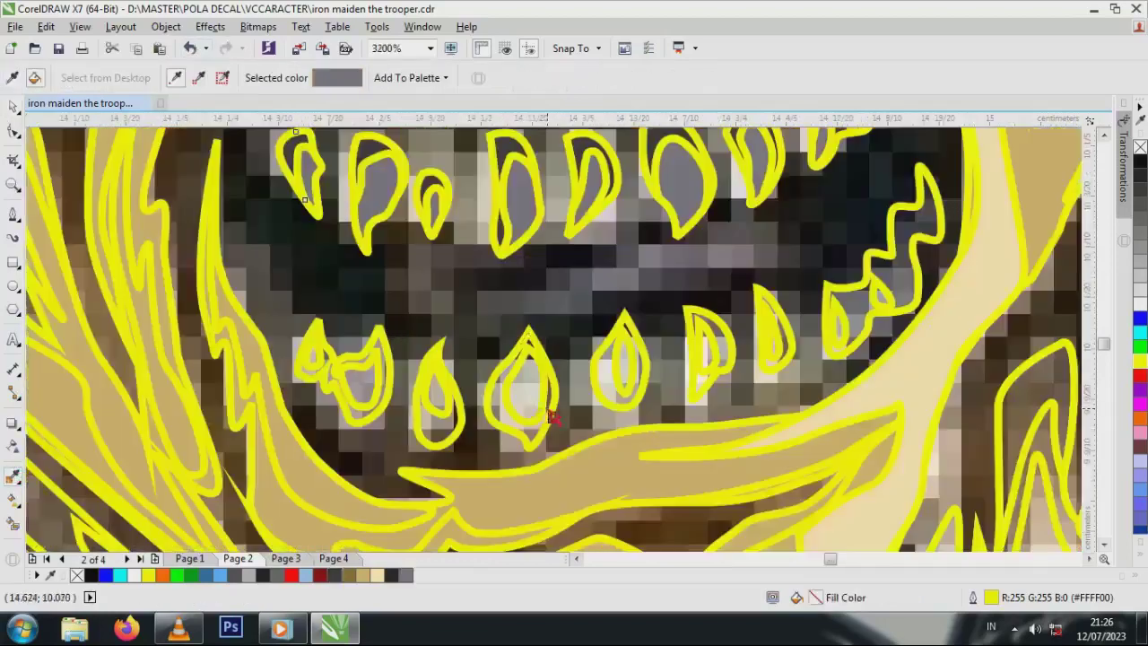
{"action": "left_click", "coordinate": [540, 197]}
- Fill the traced collar and strap shapes around the head with dark grey
{"action": "scroll", "coordinate": [372, 264], "scroll_direction": "down", "scroll_amount": 3}
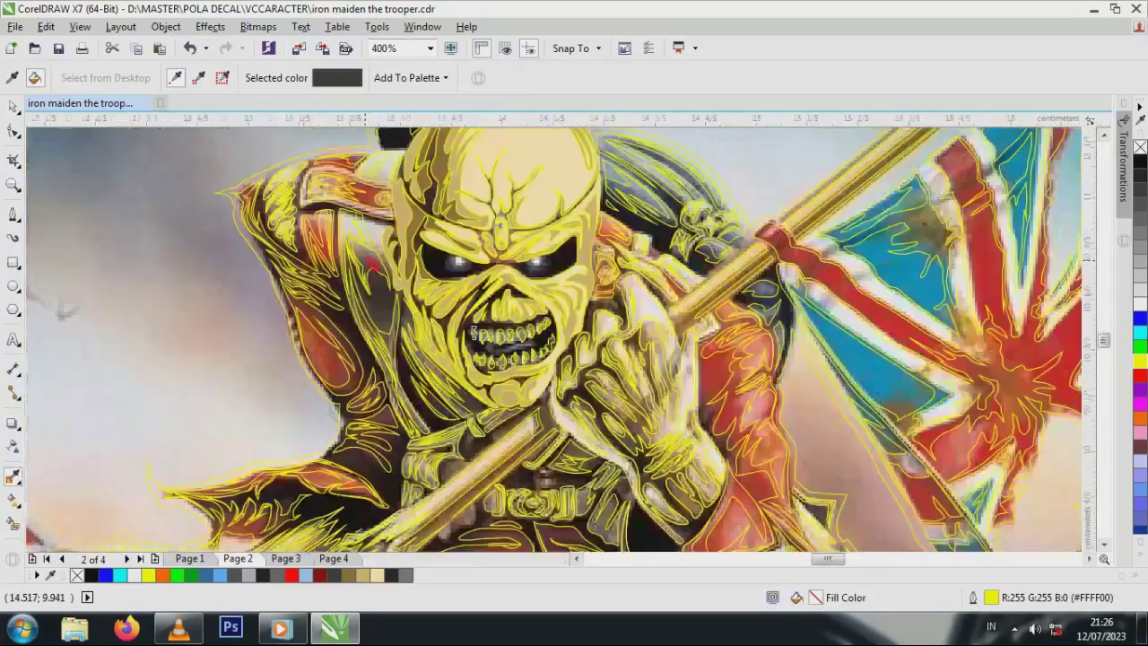
{"action": "scroll", "coordinate": [370, 262], "scroll_direction": "up", "scroll_amount": 2}
{"action": "scroll", "coordinate": [490, 492], "scroll_direction": "down", "scroll_amount": 1}
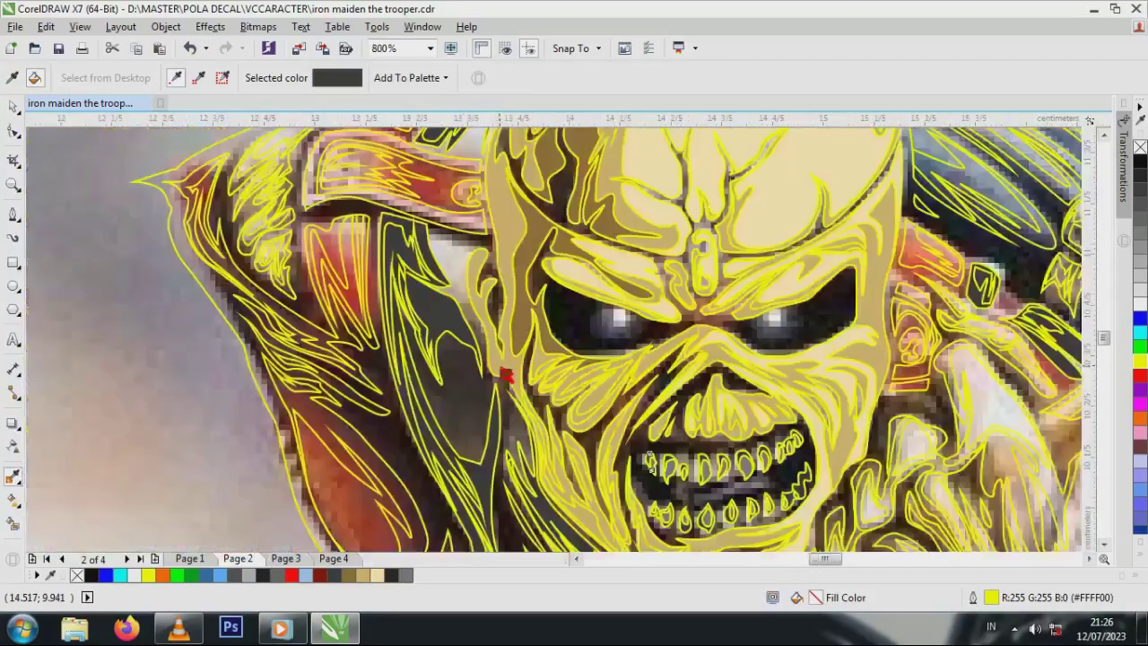
{"action": "scroll", "coordinate": [671, 443], "scroll_direction": "up", "scroll_amount": 2}
{"action": "scroll", "coordinate": [673, 440], "scroll_direction": "down", "scroll_amount": 1}
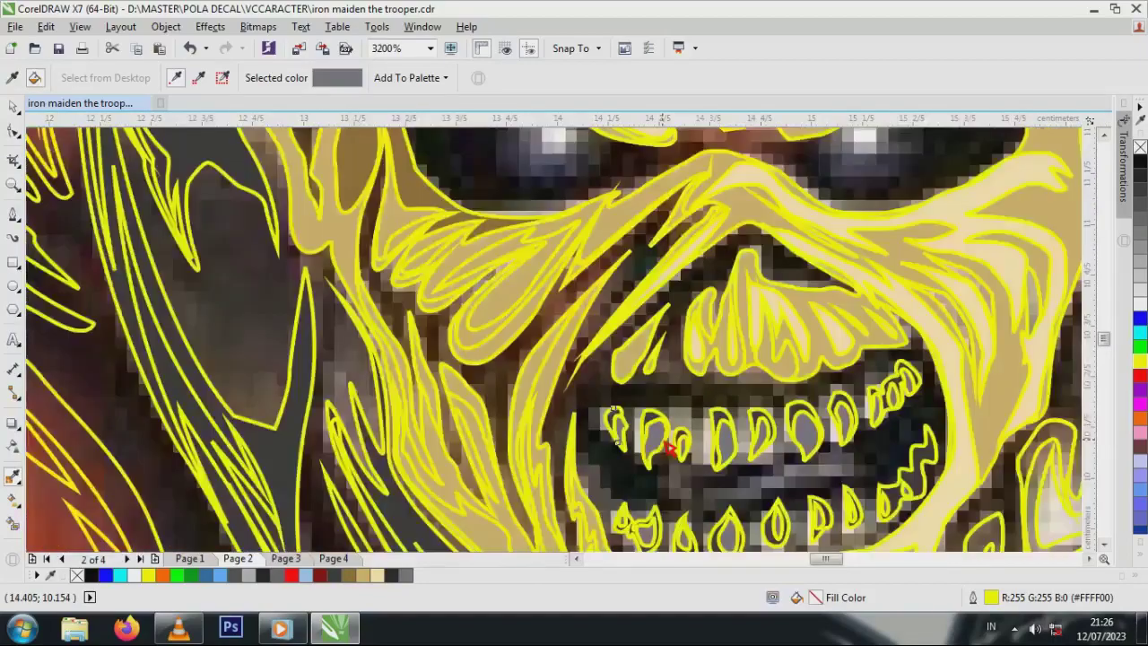
{"action": "scroll", "coordinate": [673, 440], "scroll_direction": "down", "scroll_amount": 1}
{"action": "scroll", "coordinate": [395, 224], "scroll_direction": "up", "scroll_amount": 2}
{"action": "scroll", "coordinate": [395, 221], "scroll_direction": "down", "scroll_amount": 3}
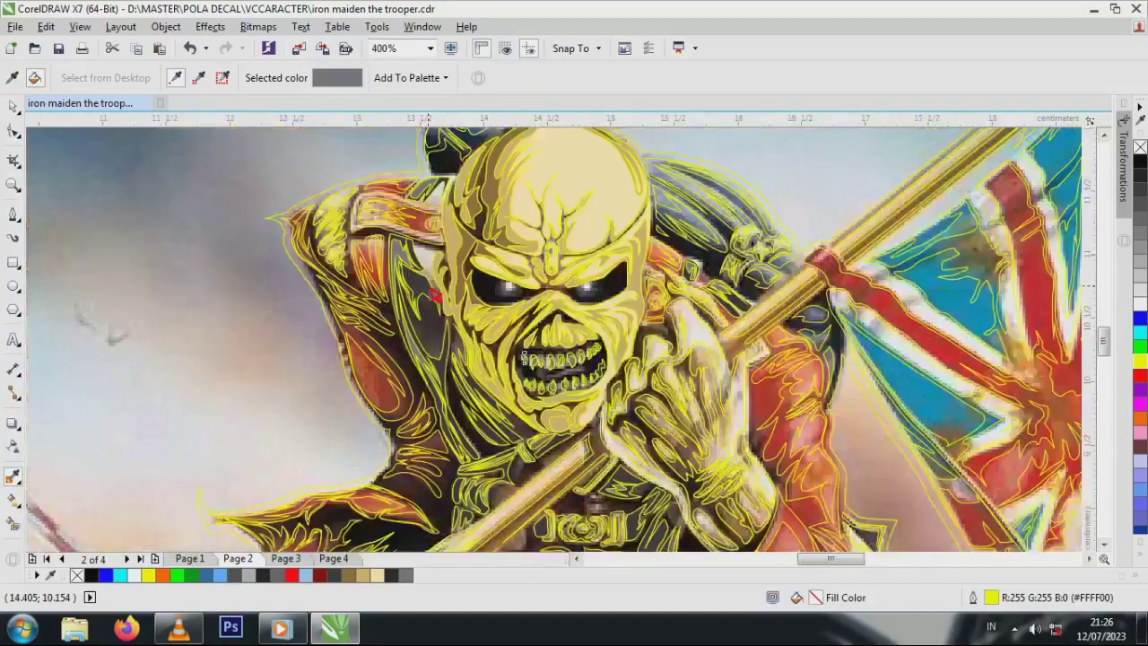
- Sample a dark slate grey from the reference image and fill the backpack shapes behind the shoulder with it
{"action": "scroll", "coordinate": [808, 364], "scroll_direction": "up", "scroll_amount": 2}
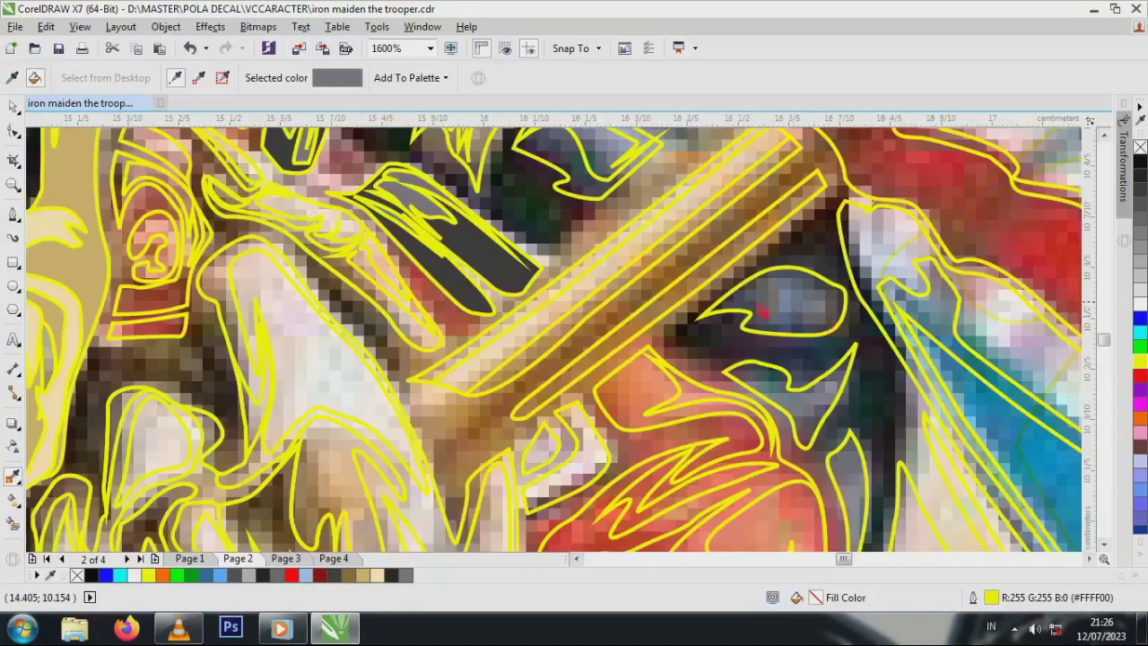
{"action": "scroll", "coordinate": [749, 307], "scroll_direction": "down", "scroll_amount": 2}
{"action": "scroll", "coordinate": [659, 251], "scroll_direction": "up", "scroll_amount": 2}
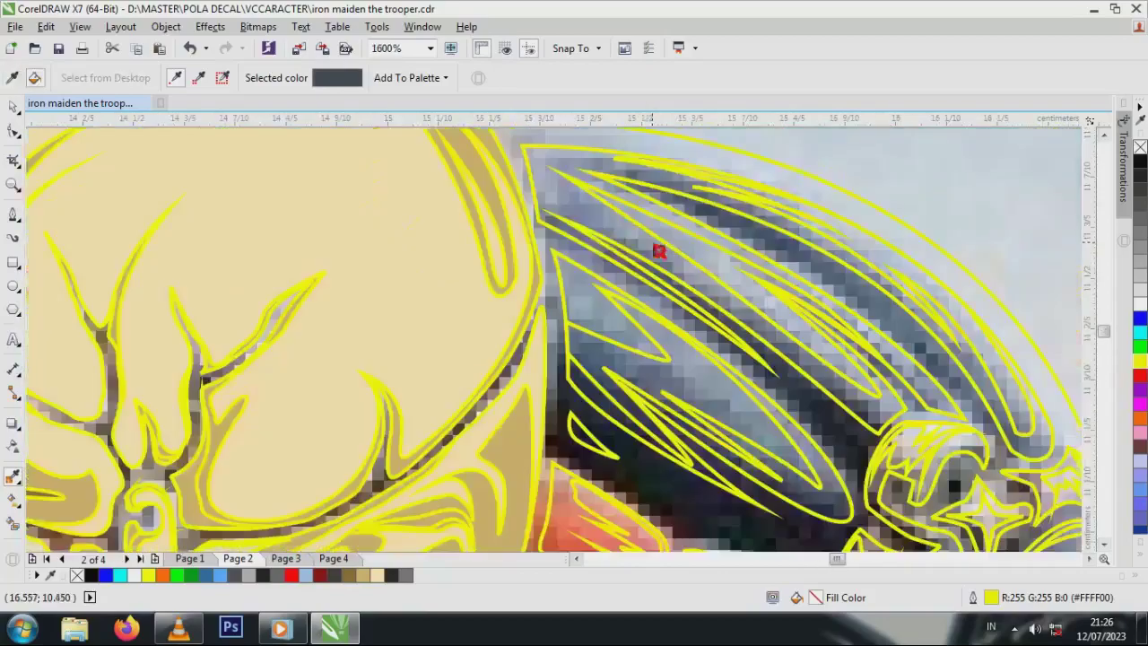
{"action": "left_click", "coordinate": [578, 215]}
{"action": "scroll", "coordinate": [717, 362], "scroll_direction": "down", "scroll_amount": 3}
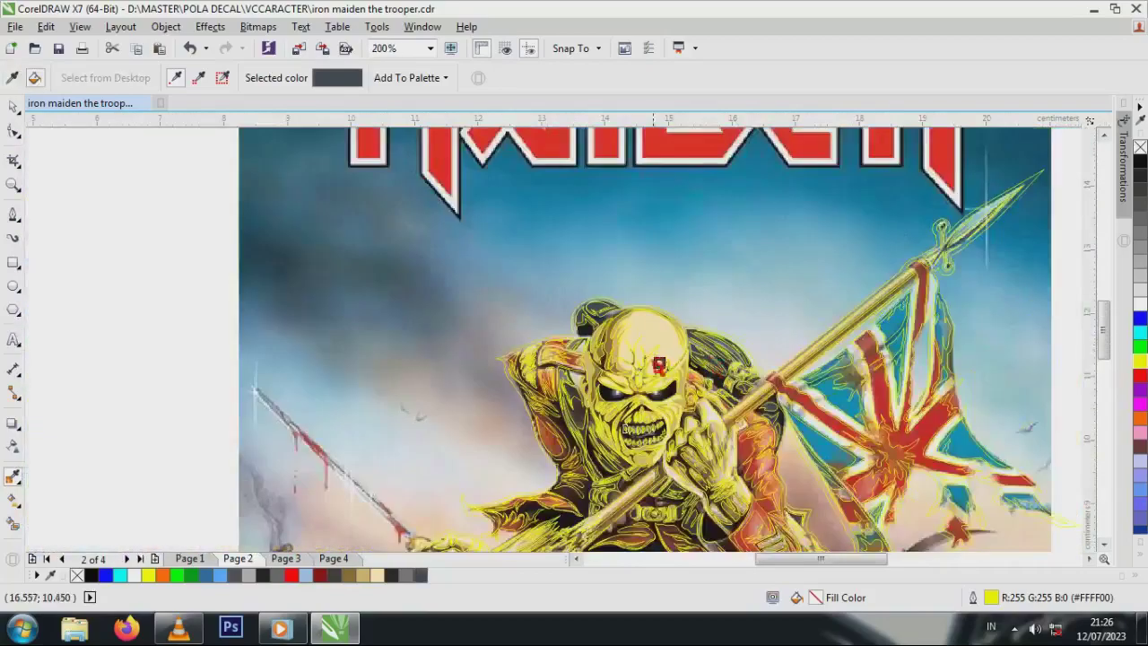
- Sample a light steel blue and fill the highlight shapes on the rolled pack behind the skull
{"action": "scroll", "coordinate": [609, 332], "scroll_direction": "up", "scroll_amount": 4}
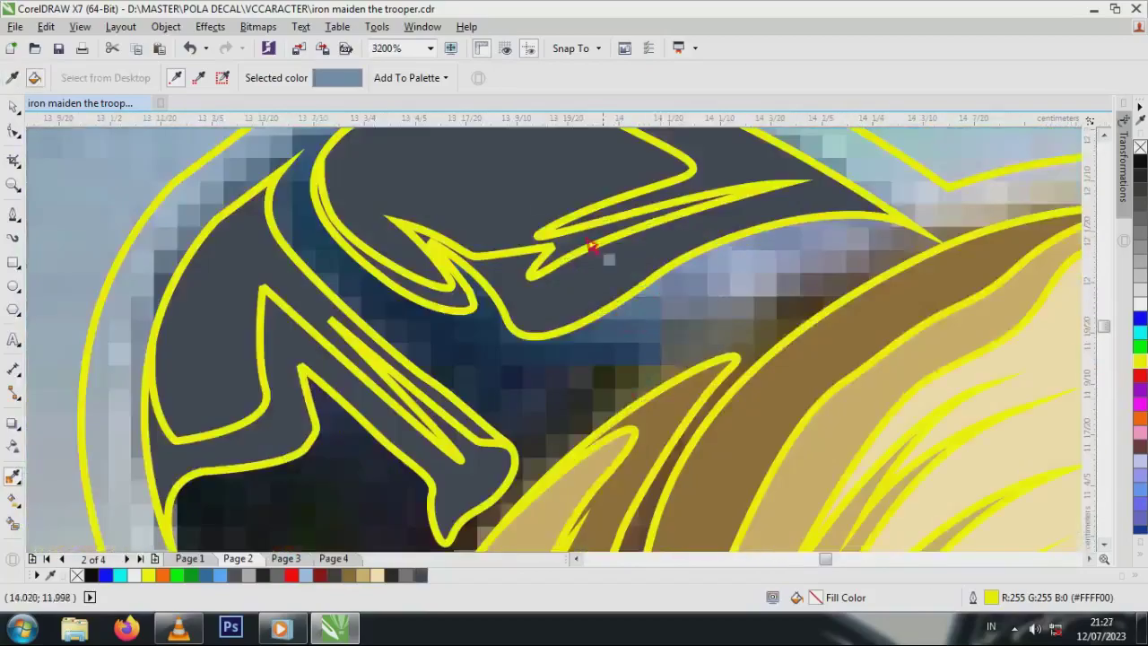
{"action": "left_click", "coordinate": [522, 276]}
{"action": "scroll", "coordinate": [522, 276], "scroll_direction": "down", "scroll_amount": 4}
- Fill the trouser shapes on the straight leg with a sampled dark blue and the highlights with light steel blue
{"action": "scroll", "coordinate": [532, 357], "scroll_direction": "up", "scroll_amount": 2}
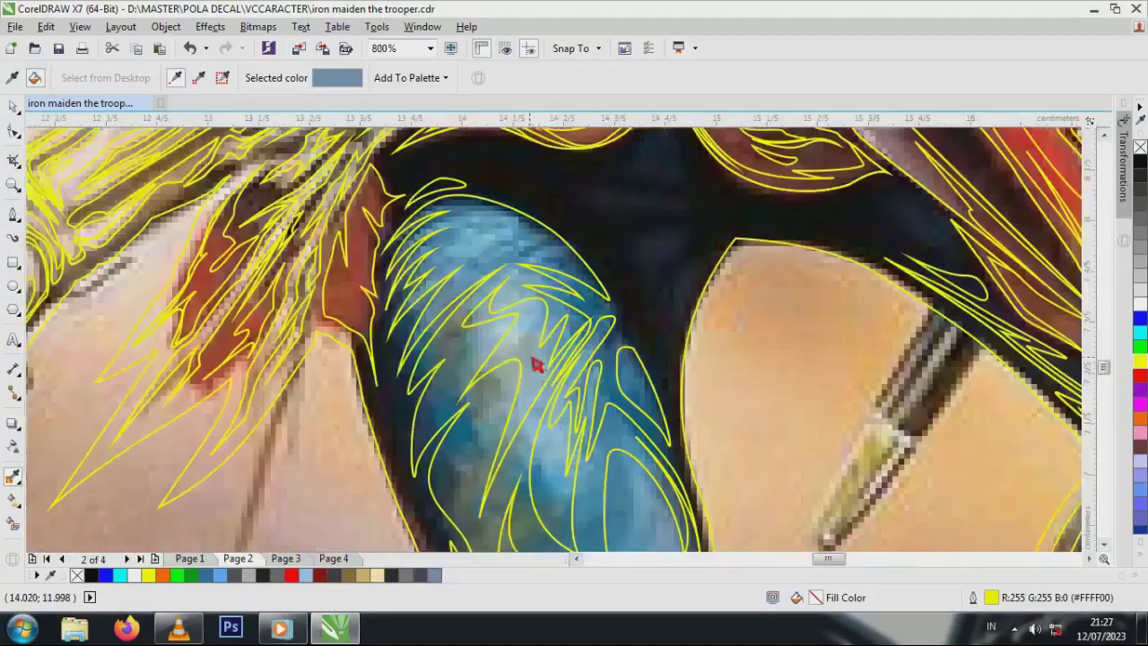
{"action": "left_click", "coordinate": [579, 273]}
{"action": "left_click", "coordinate": [526, 313]}
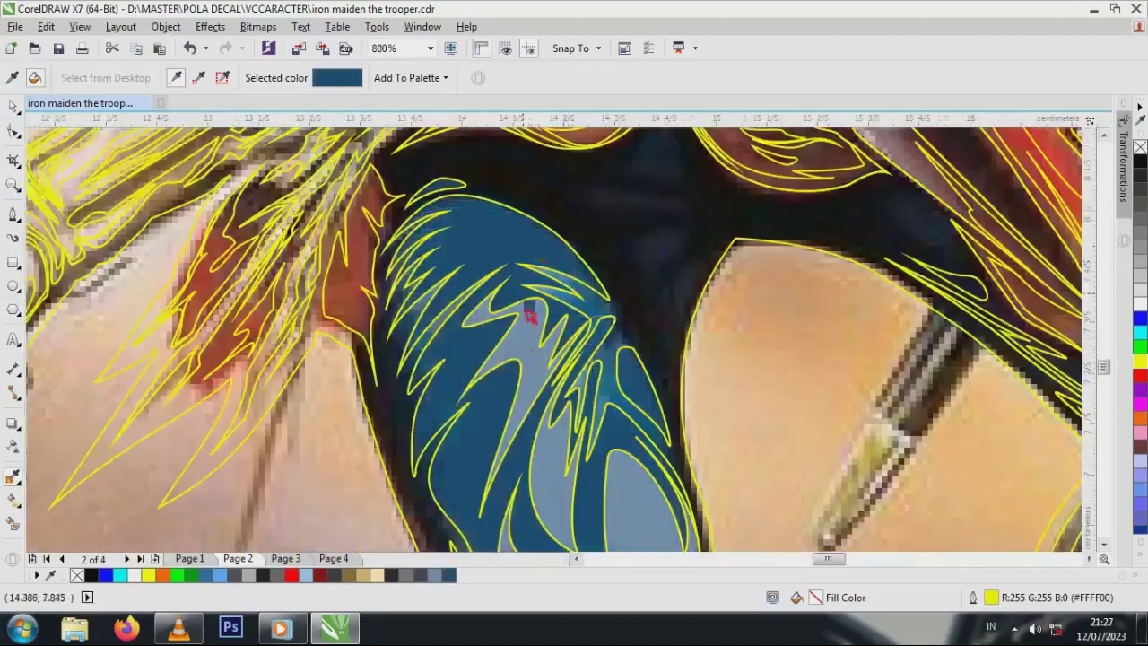
{"action": "scroll", "coordinate": [526, 313], "scroll_direction": "down", "scroll_amount": 2}
{"action": "scroll", "coordinate": [700, 352], "scroll_direction": "up", "scroll_amount": 2}
- Fill the bent leg's trouser shapes with the same dark blue and its highlight shapes with light steel blue
{"action": "left_click", "coordinate": [701, 352]}
{"action": "left_click", "coordinate": [135, 457]}
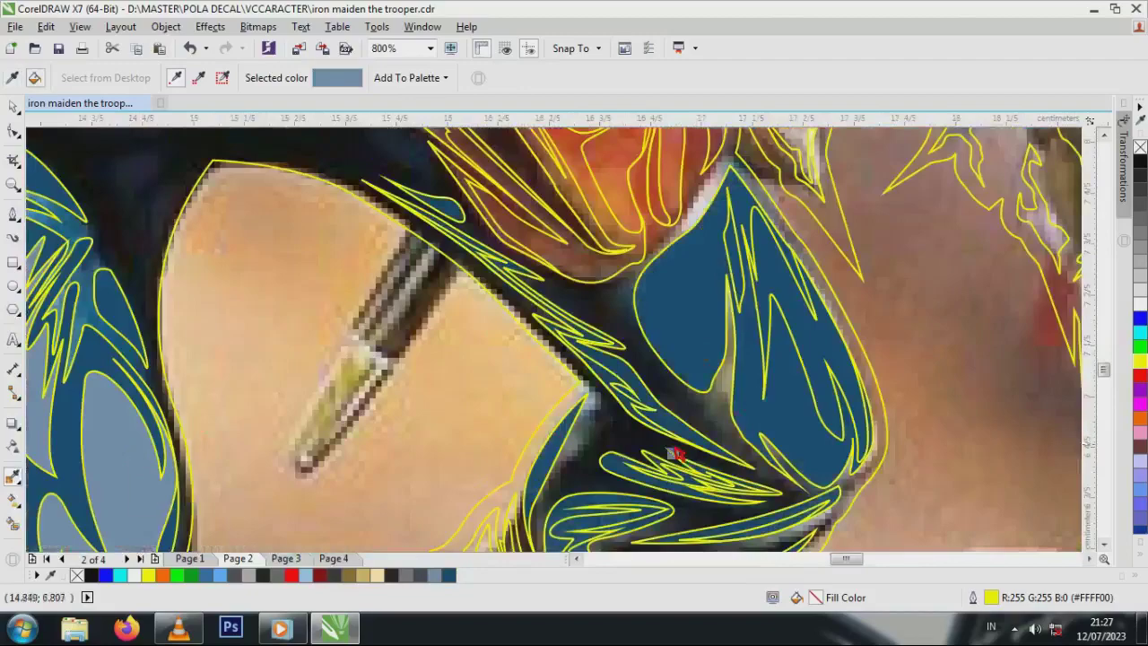
{"action": "left_click", "coordinate": [819, 361]}
{"action": "scroll", "coordinate": [820, 360], "scroll_direction": "down", "scroll_amount": 2}
{"action": "scroll", "coordinate": [665, 337], "scroll_direction": "up", "scroll_amount": 2}
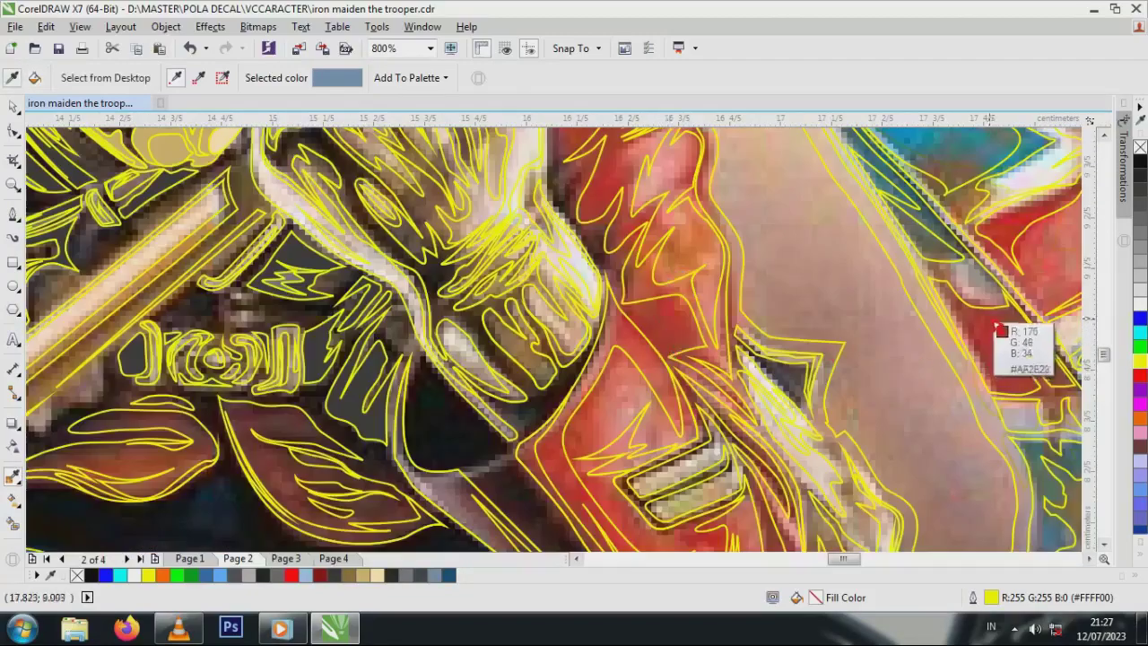
- Sample a brick red from the reference image and fill the traced coat shapes with it
{"action": "left_click", "coordinate": [1022, 260]}
{"action": "left_click", "coordinate": [668, 320]}
{"action": "scroll", "coordinate": [668, 320], "scroll_direction": "down", "scroll_amount": 3}
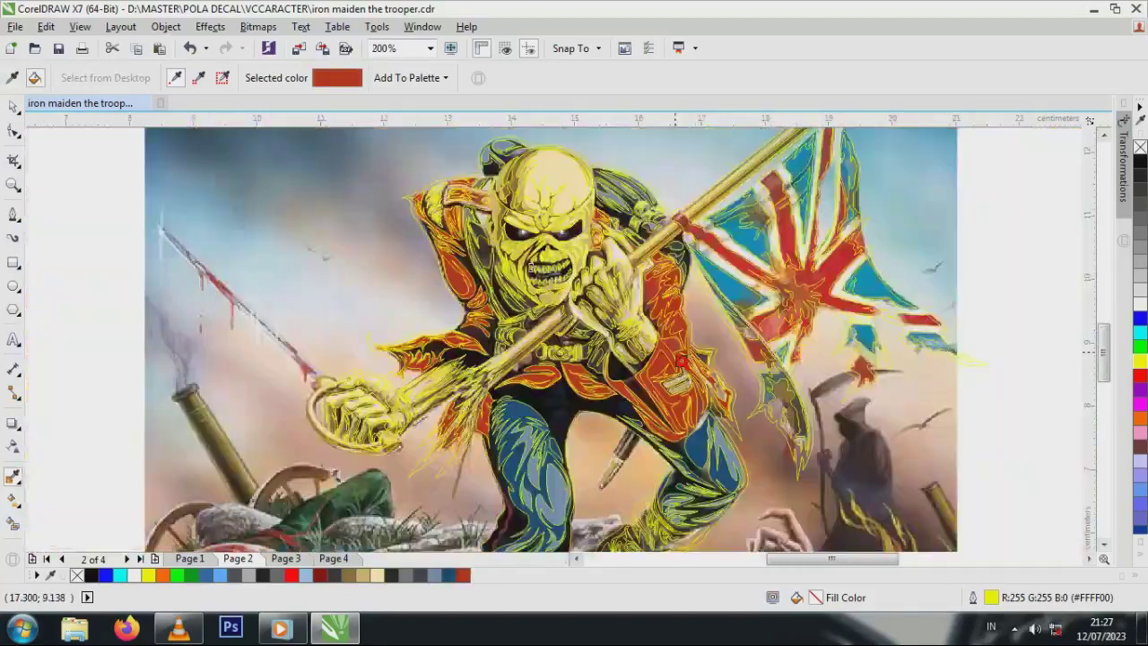
- Sample a lighter red (R 207, G 77, B 53) from the reference coat and fill the coat's highlight shapes with it
{"action": "scroll", "coordinate": [803, 283], "scroll_direction": "up", "scroll_amount": 2}
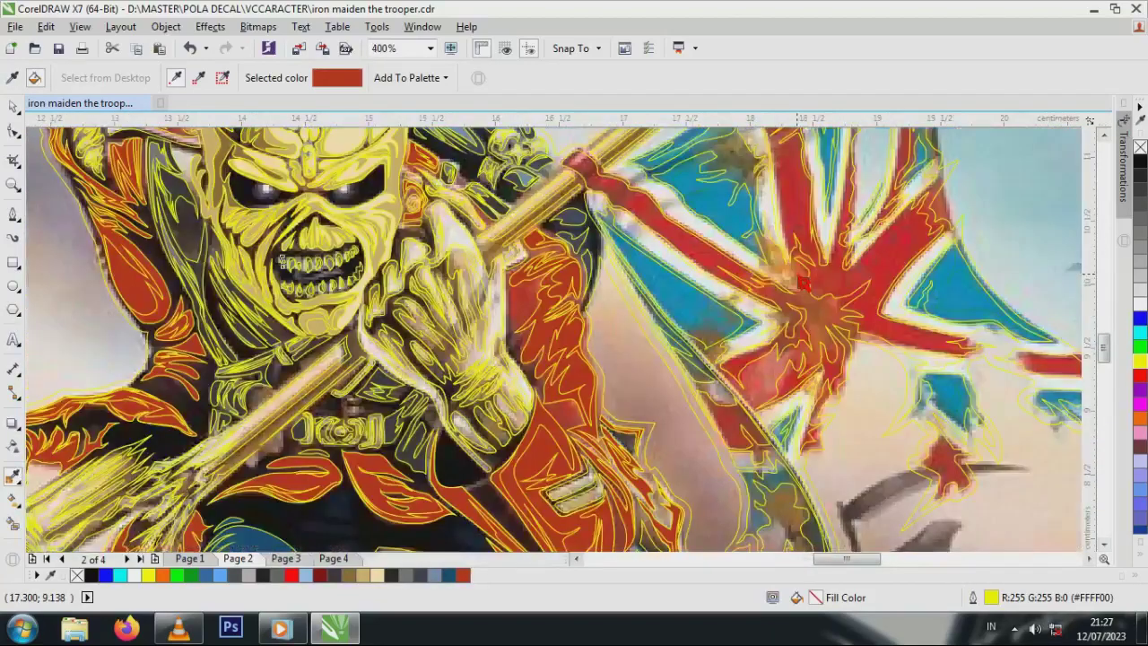
{"action": "scroll", "coordinate": [562, 327], "scroll_direction": "up", "scroll_amount": 3}
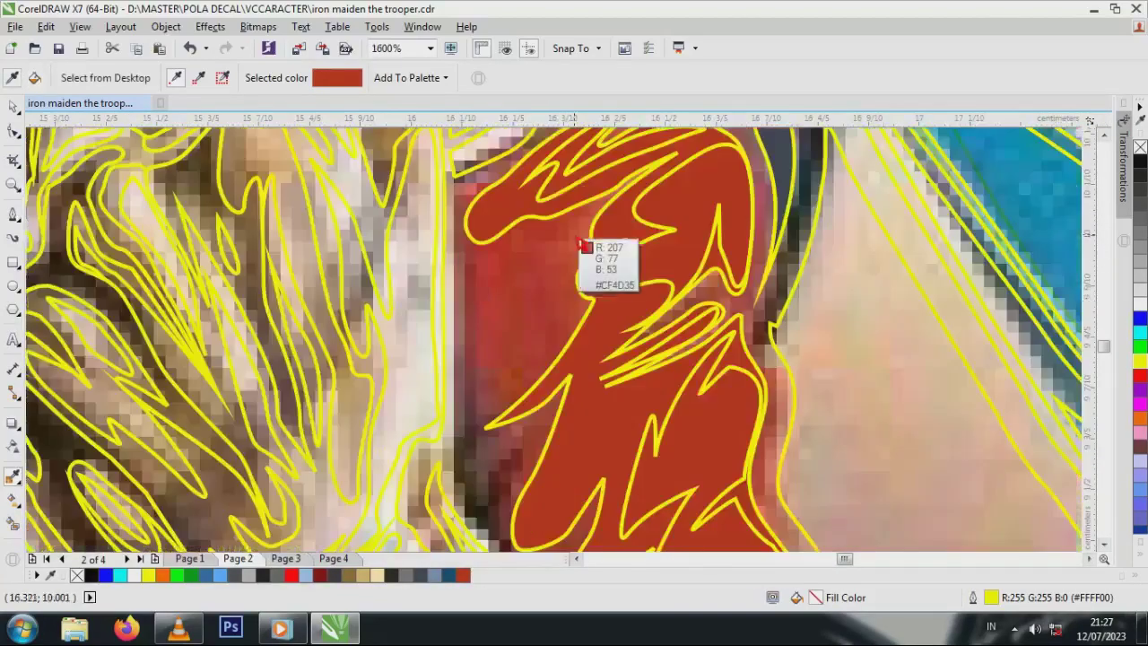
{"action": "scroll", "coordinate": [669, 325], "scroll_direction": "down", "scroll_amount": 1}
{"action": "scroll", "coordinate": [668, 323], "scroll_direction": "down", "scroll_amount": 3}
{"action": "scroll", "coordinate": [589, 280], "scroll_direction": "up", "scroll_amount": 2}
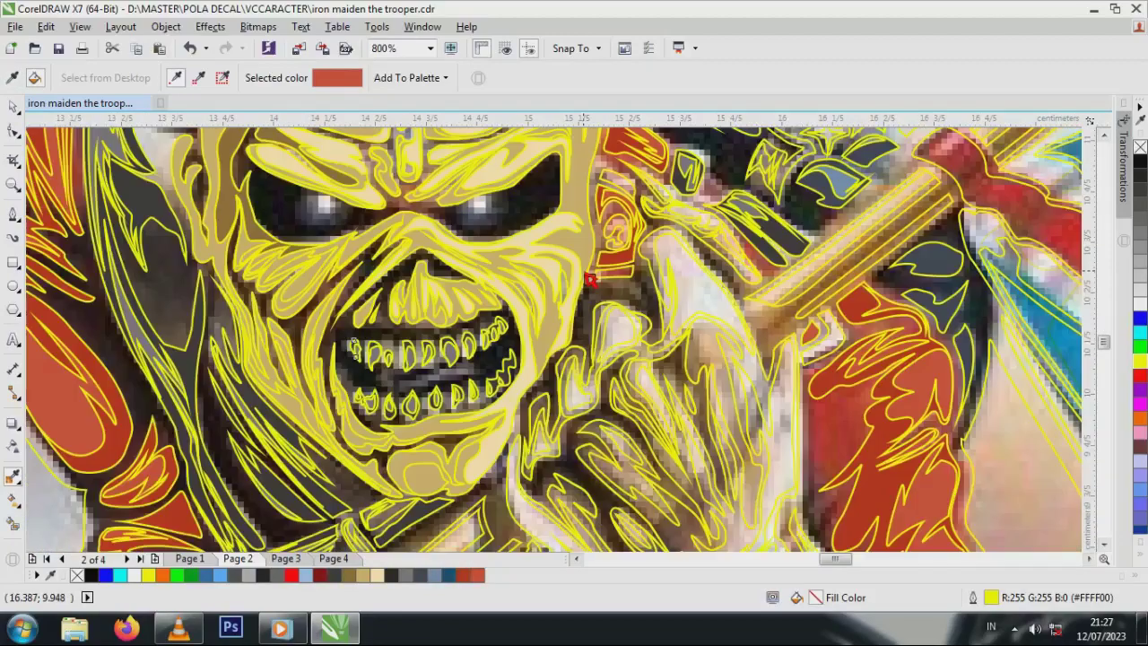
- Fill the highlight shapes on the cheek below the eye with pale cream
{"action": "scroll", "coordinate": [313, 291], "scroll_direction": "up", "scroll_amount": 1}
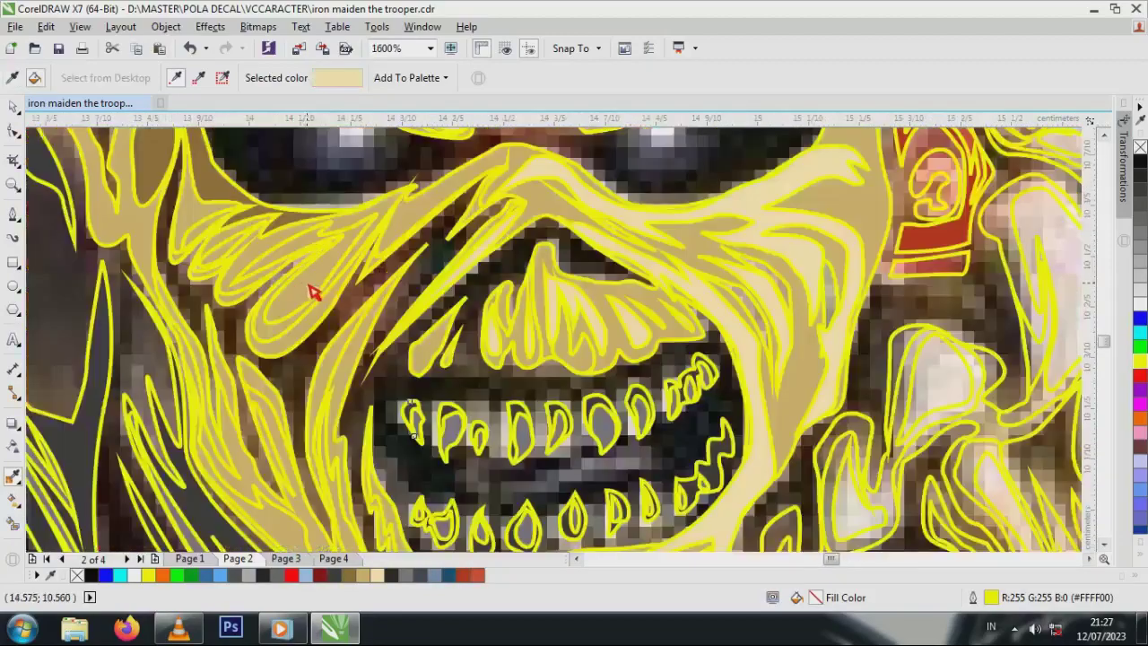
{"action": "scroll", "coordinate": [470, 319], "scroll_direction": "down", "scroll_amount": 1}
{"action": "scroll", "coordinate": [358, 257], "scroll_direction": "up", "scroll_amount": 1}
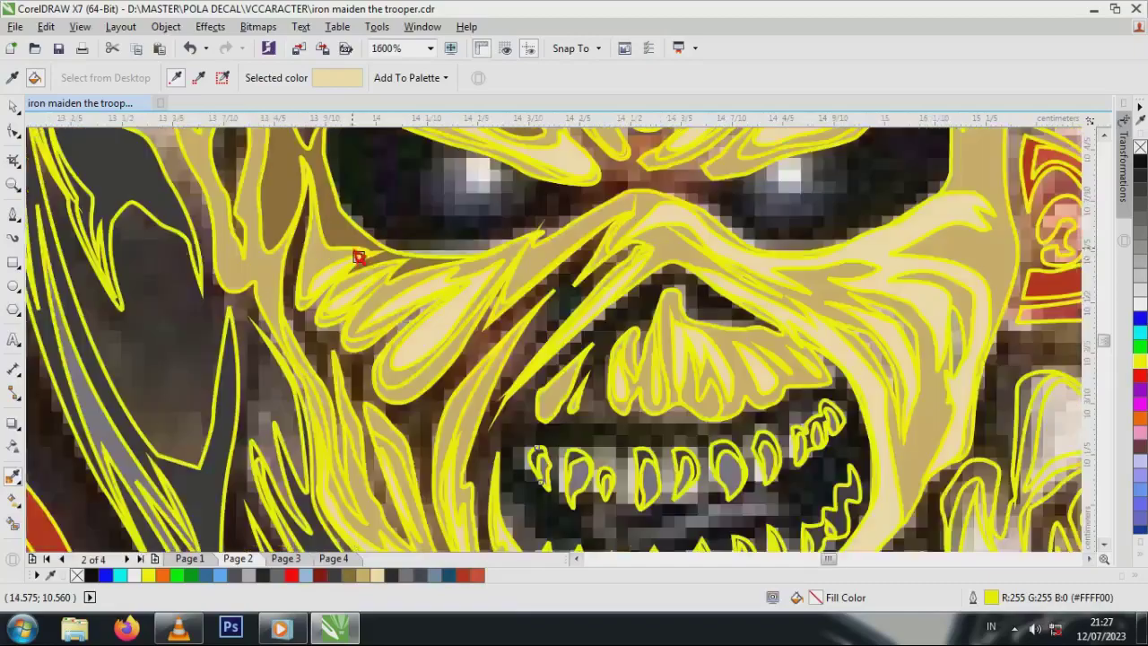
- Sample the dark brown and fill the narrow shadow shapes on the cheek and along the jaw with it
{"action": "scroll", "coordinate": [333, 275], "scroll_direction": "down", "scroll_amount": 1}
{"action": "scroll", "coordinate": [295, 333], "scroll_direction": "up", "scroll_amount": 3}
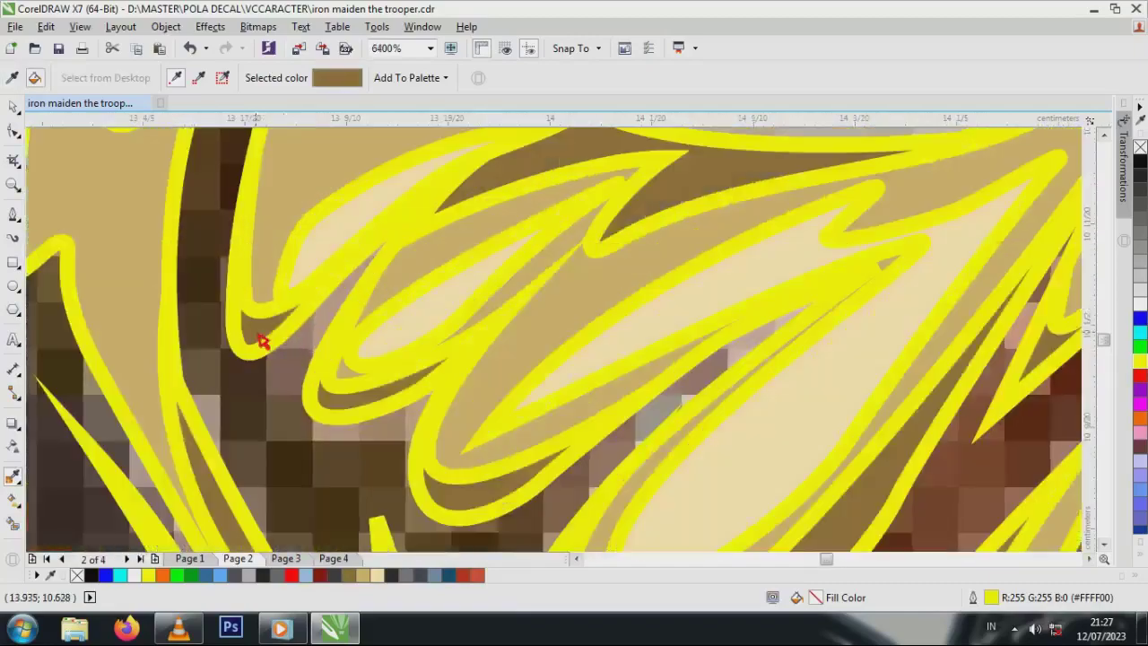
{"action": "scroll", "coordinate": [415, 279], "scroll_direction": "down", "scroll_amount": 2}
{"action": "scroll", "coordinate": [414, 279], "scroll_direction": "down", "scroll_amount": 2}
{"action": "scroll", "coordinate": [477, 447], "scroll_direction": "up", "scroll_amount": 3}
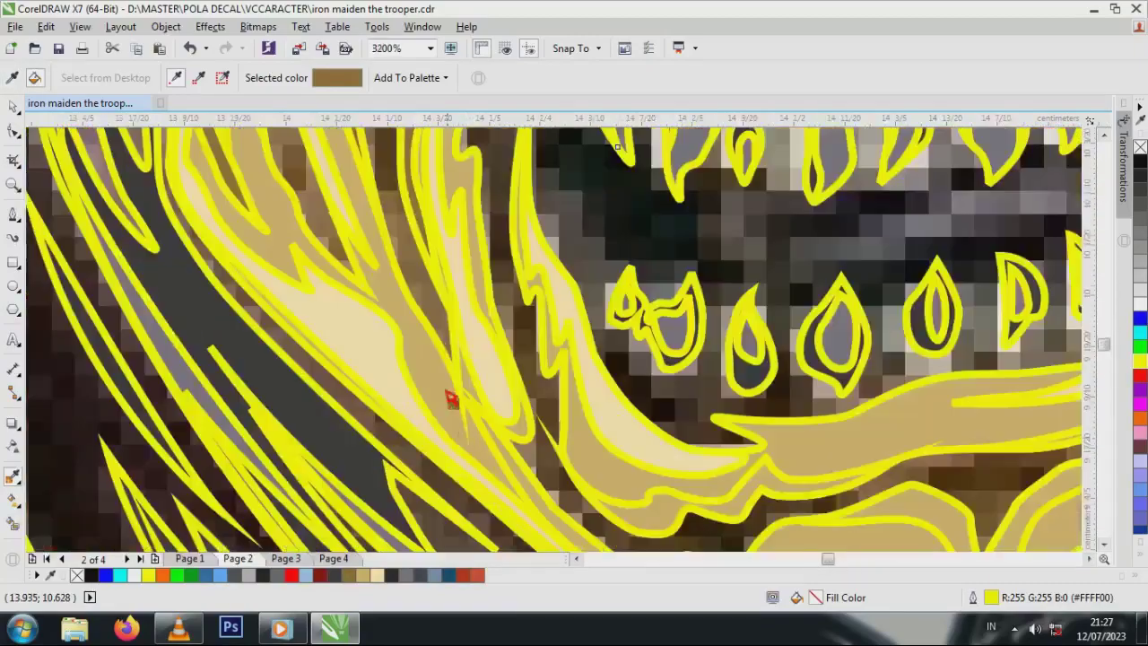
{"action": "scroll", "coordinate": [448, 390], "scroll_direction": "down", "scroll_amount": 2}
{"action": "scroll", "coordinate": [545, 440], "scroll_direction": "up", "scroll_amount": 1}
{"action": "scroll", "coordinate": [584, 461], "scroll_direction": "down", "scroll_amount": 2}
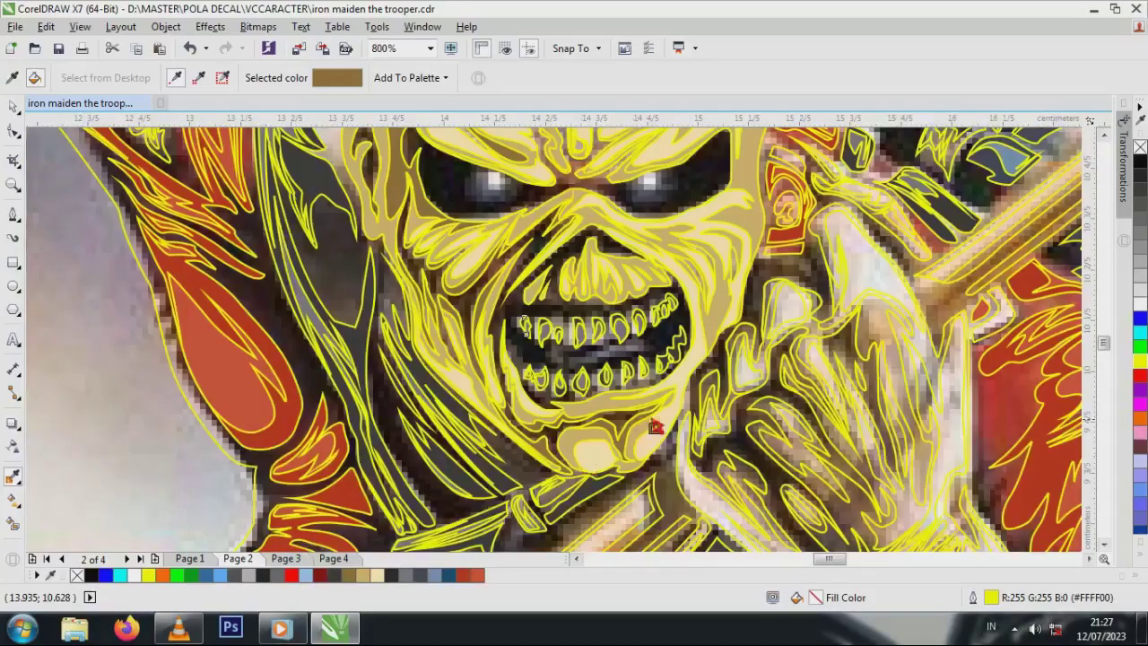
- Try filling the tan base shape of the face with dark brown, and undo the fill
{"action": "scroll", "coordinate": [655, 426], "scroll_direction": "up", "scroll_amount": 2}
{"action": "scroll", "coordinate": [618, 401], "scroll_direction": "down", "scroll_amount": 2}
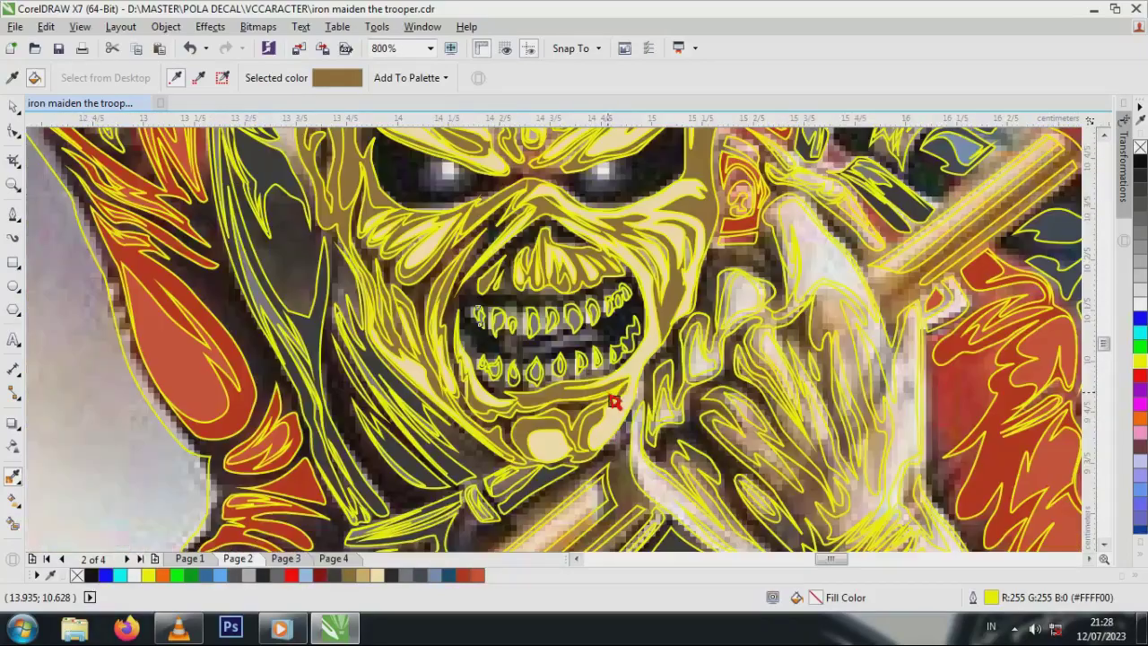
{"action": "scroll", "coordinate": [631, 372], "scroll_direction": "down", "scroll_amount": 1}
{"action": "scroll", "coordinate": [632, 372], "scroll_direction": "up", "scroll_amount": 2}
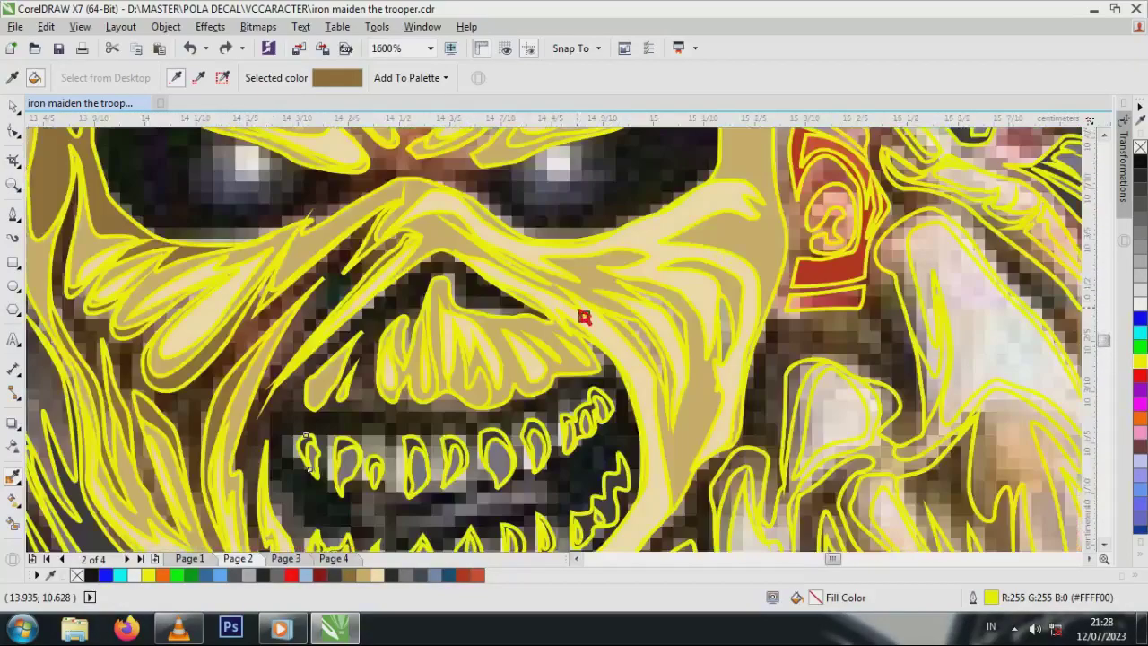
- Fill the shadow shapes below the nose and above the upper teeth with the same dark brown
{"action": "scroll", "coordinate": [401, 395], "scroll_direction": "up", "scroll_amount": 2}
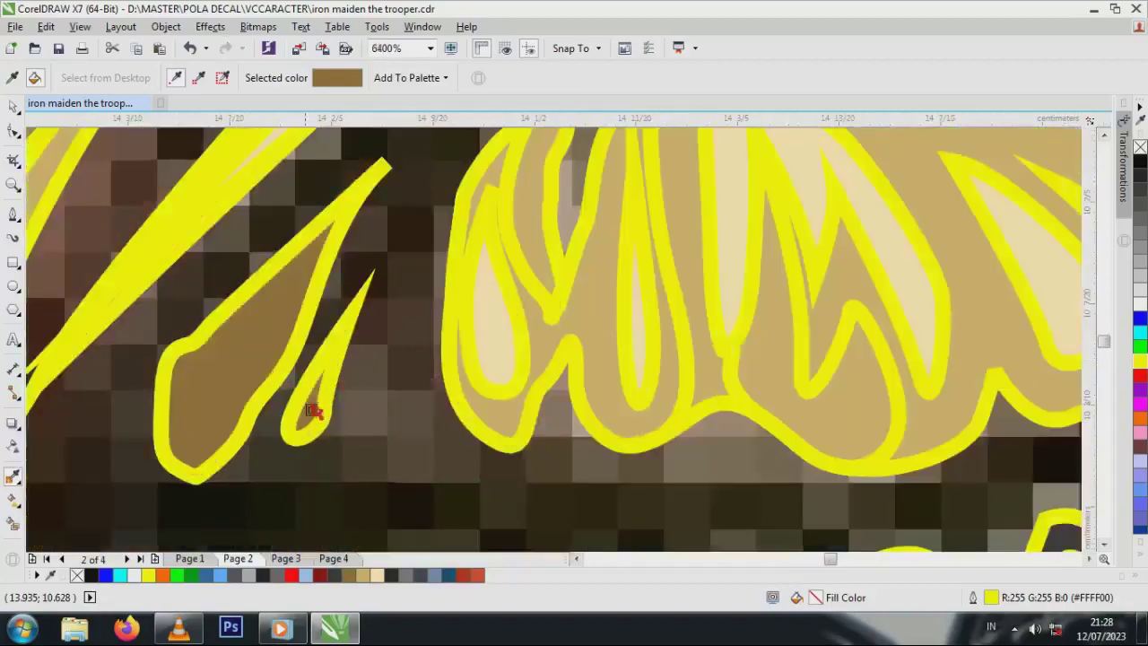
{"action": "scroll", "coordinate": [538, 408], "scroll_direction": "down", "scroll_amount": 2}
{"action": "scroll", "coordinate": [615, 389], "scroll_direction": "up", "scroll_amount": 1}
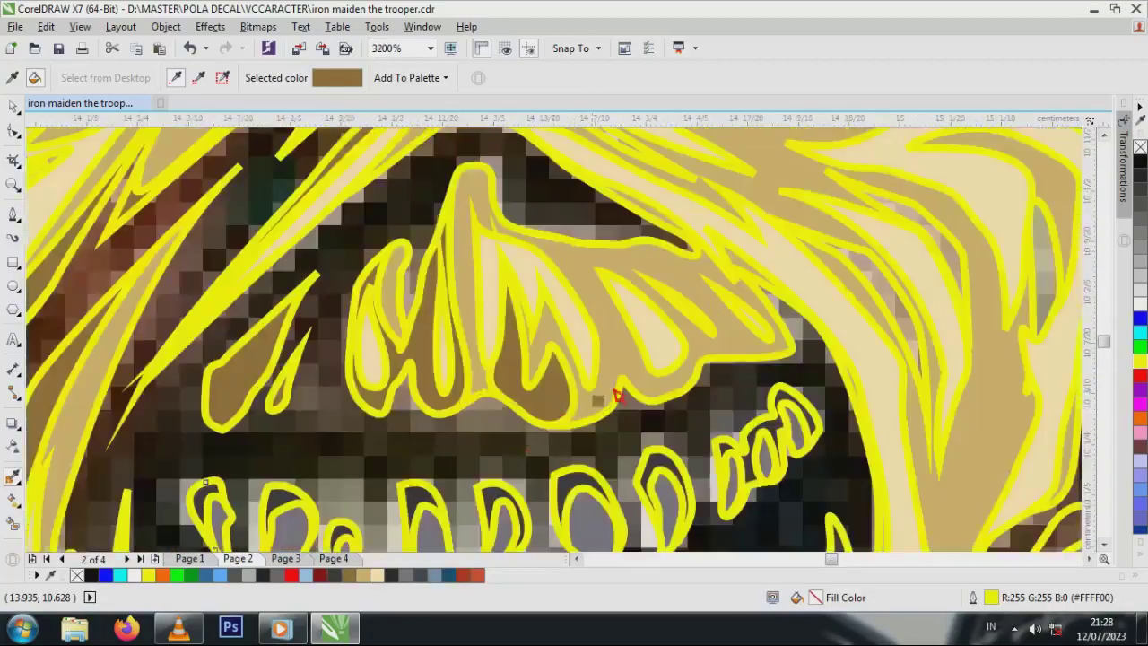
{"action": "scroll", "coordinate": [665, 386], "scroll_direction": "down", "scroll_amount": 1}
{"action": "scroll", "coordinate": [526, 359], "scroll_direction": "down", "scroll_amount": 2}
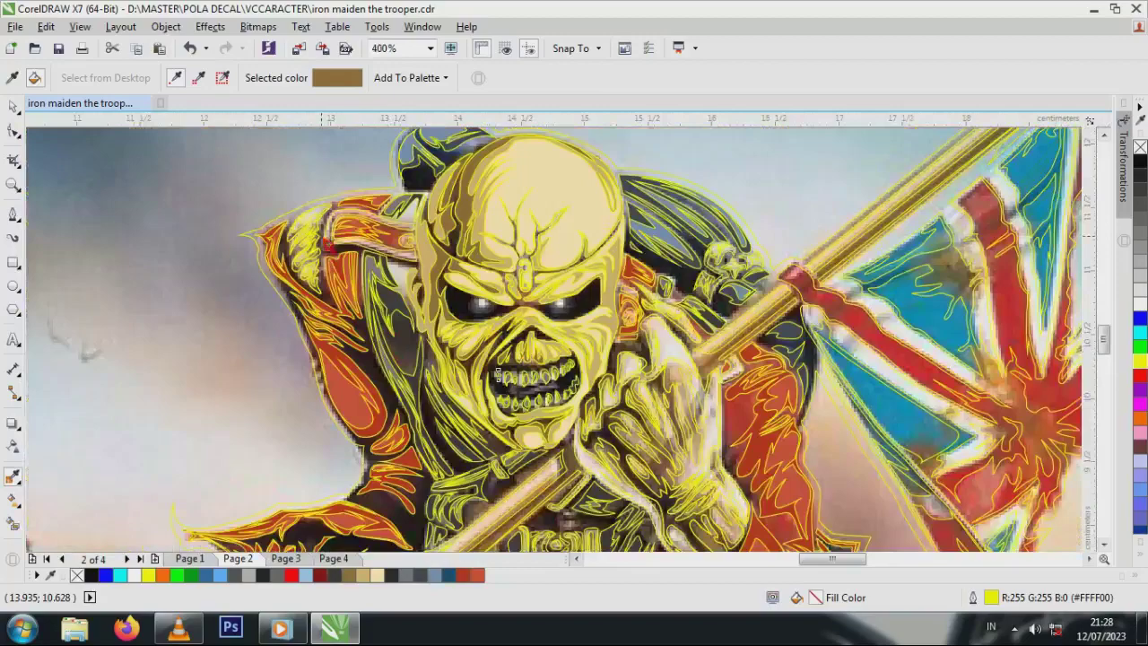
- Sample pale cream from the skull and fill the highlight shapes of the shoulder fringe with it
{"action": "left_click", "coordinate": [473, 213]}
{"action": "scroll", "coordinate": [311, 250], "scroll_direction": "up", "scroll_amount": 3}
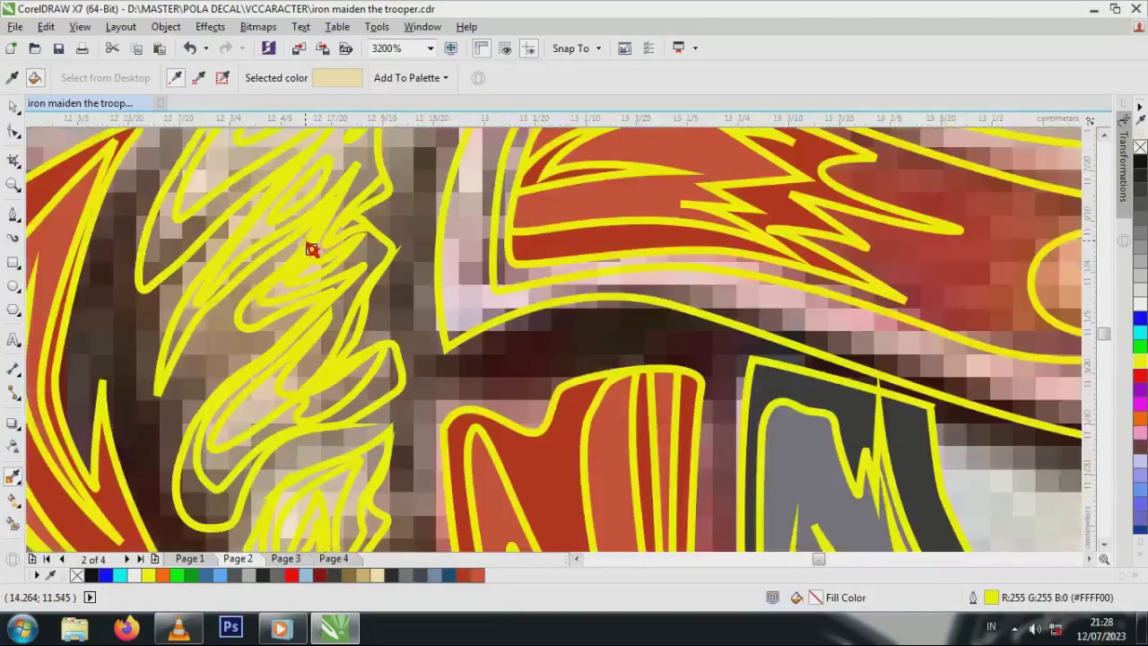
{"action": "scroll", "coordinate": [314, 202], "scroll_direction": "up", "scroll_amount": 1}
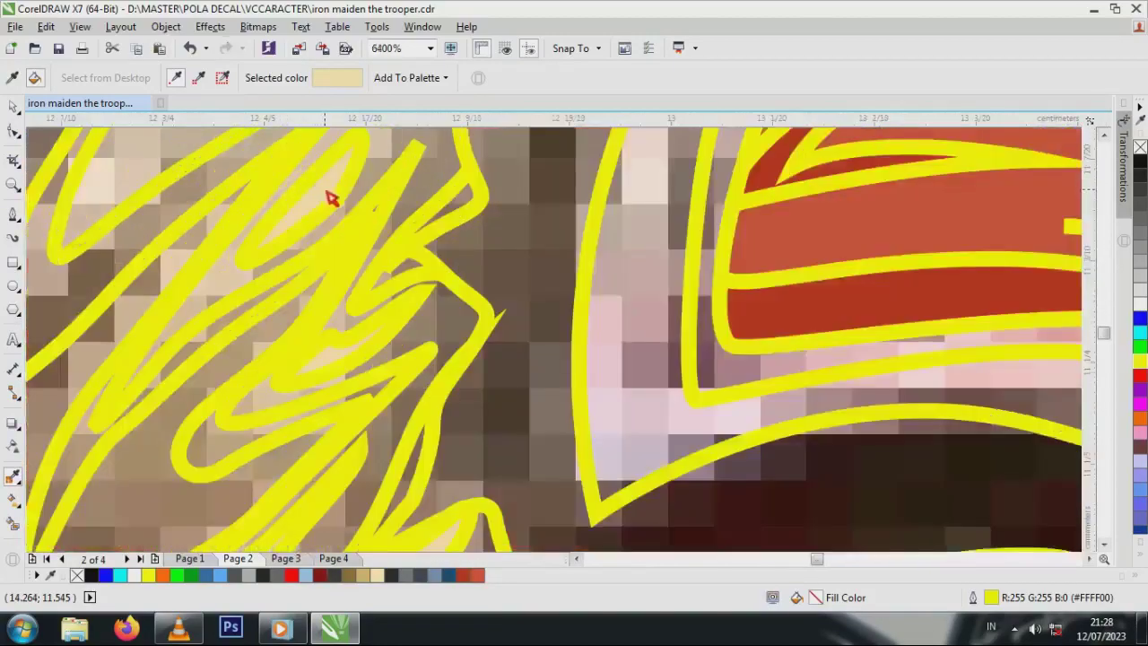
- Fill the remaining shapes of the shoulder fringe with dark brown and tan sampled from the face
{"action": "scroll", "coordinate": [328, 192], "scroll_direction": "down", "scroll_amount": 2}
{"action": "left_click", "coordinate": [856, 303]}
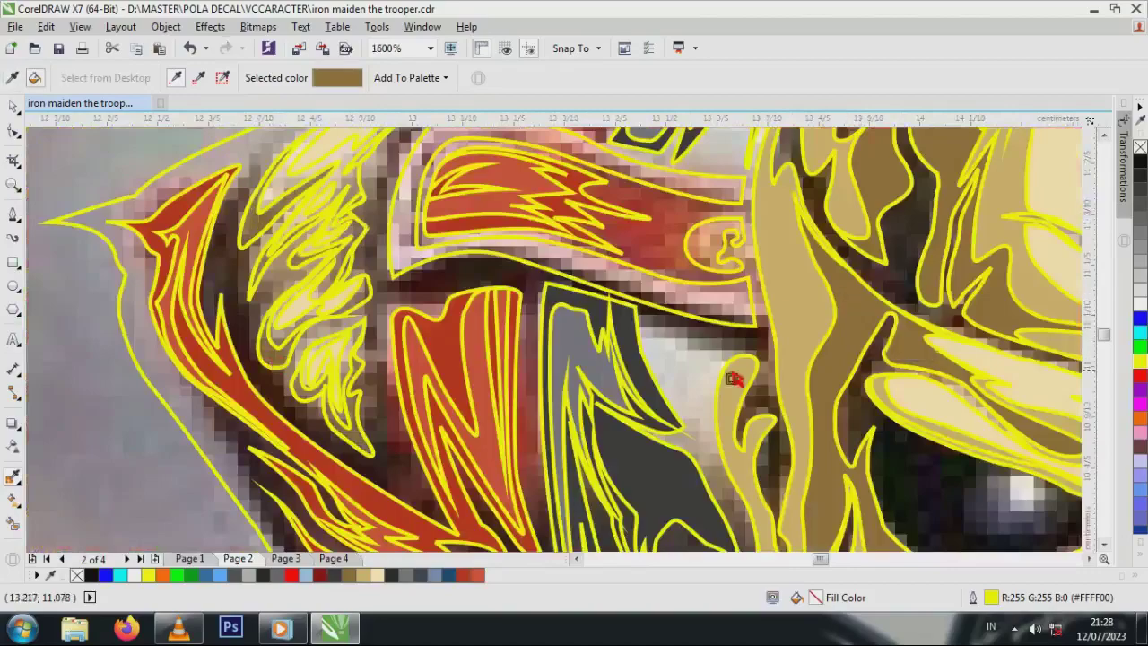
{"action": "left_click", "coordinate": [302, 328]}
{"action": "scroll", "coordinate": [278, 346], "scroll_direction": "up", "scroll_amount": 2}
{"action": "scroll", "coordinate": [278, 345], "scroll_direction": "down", "scroll_amount": 4}
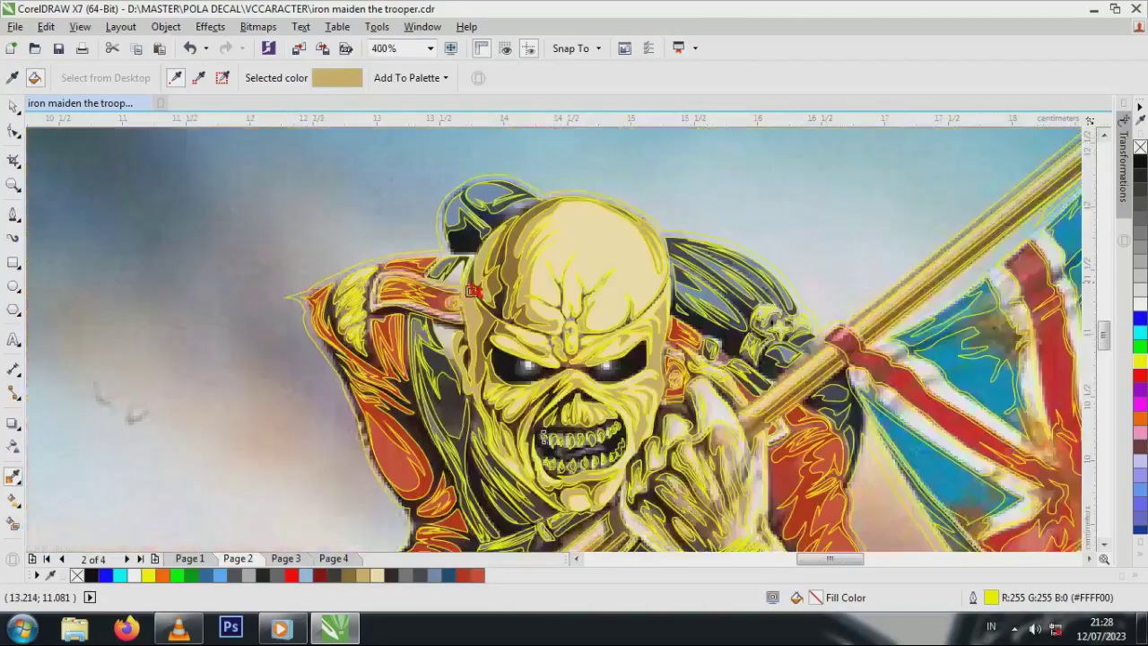
{"action": "scroll", "coordinate": [451, 355], "scroll_direction": "up", "scroll_amount": 2}
{"action": "scroll", "coordinate": [424, 307], "scroll_direction": "down", "scroll_amount": 3}
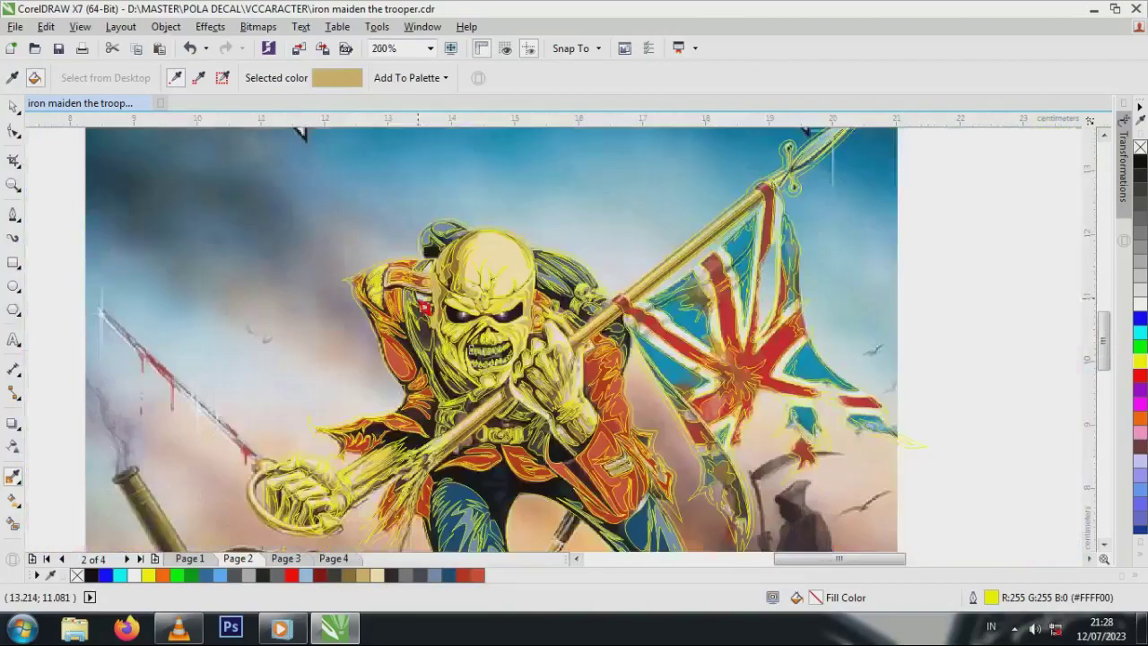
- Sample pale cream from the face and fill the highlight shapes on the sword hand and forearm with it
{"action": "left_click", "coordinate": [491, 301]}
{"action": "scroll", "coordinate": [336, 495], "scroll_direction": "up", "scroll_amount": 3}
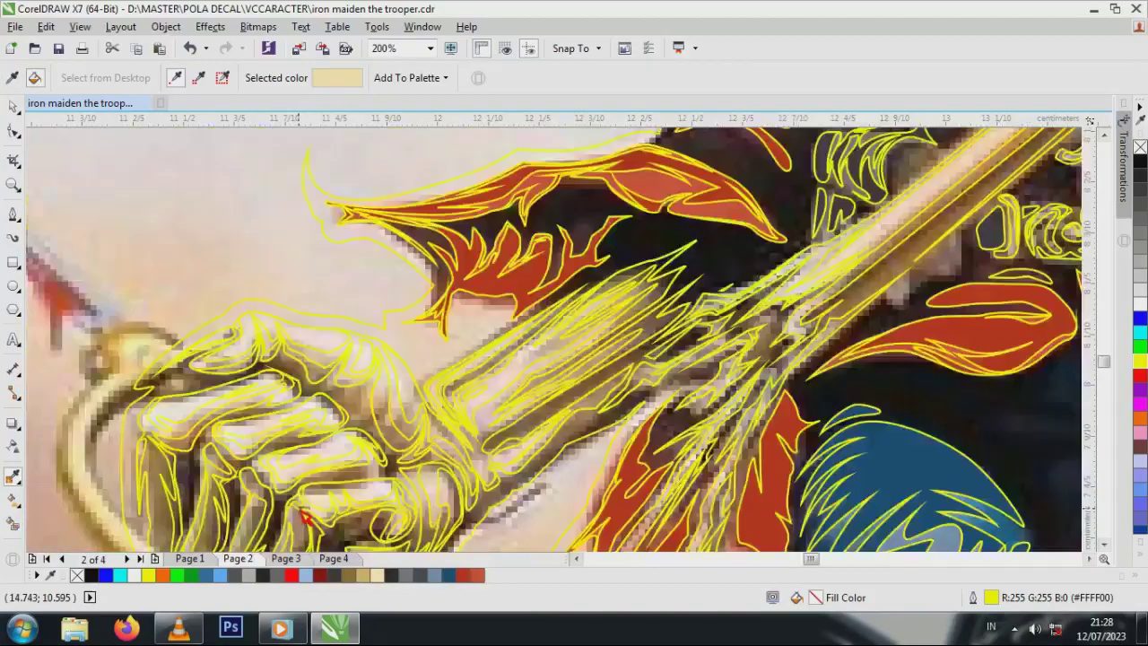
{"action": "left_click", "coordinate": [368, 402]}
{"action": "scroll", "coordinate": [415, 387], "scroll_direction": "down", "scroll_amount": 2}
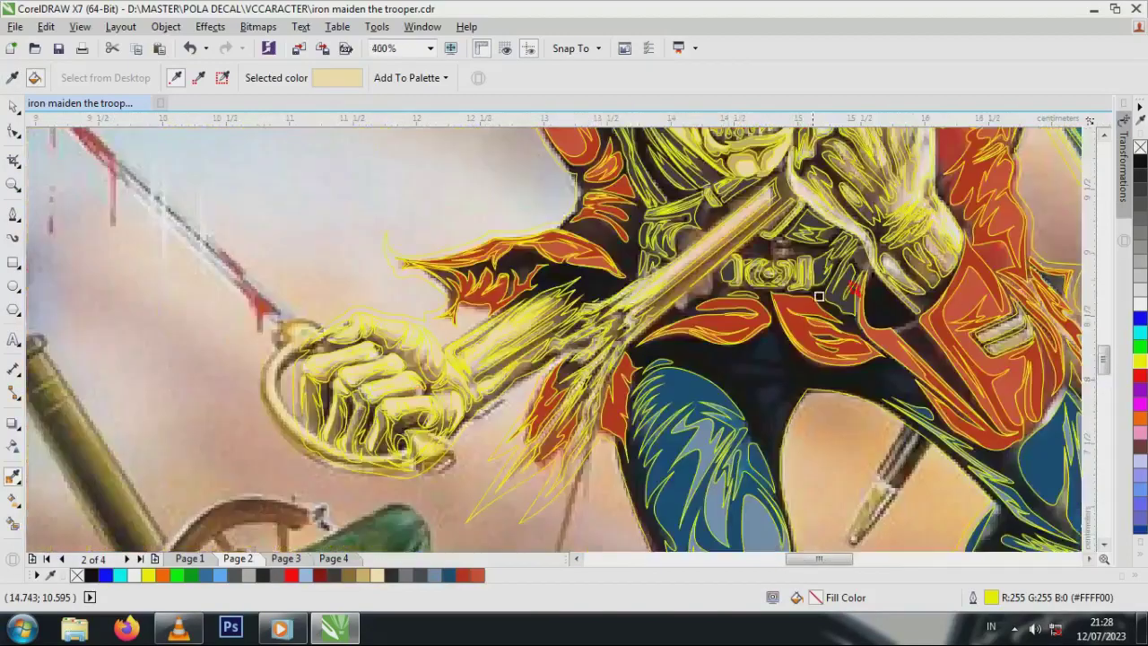
- Sample tan from the coloured artwork, try filling the sword hand's shapes with it, and undo the fill
{"action": "left_click", "coordinate": [780, 215]}
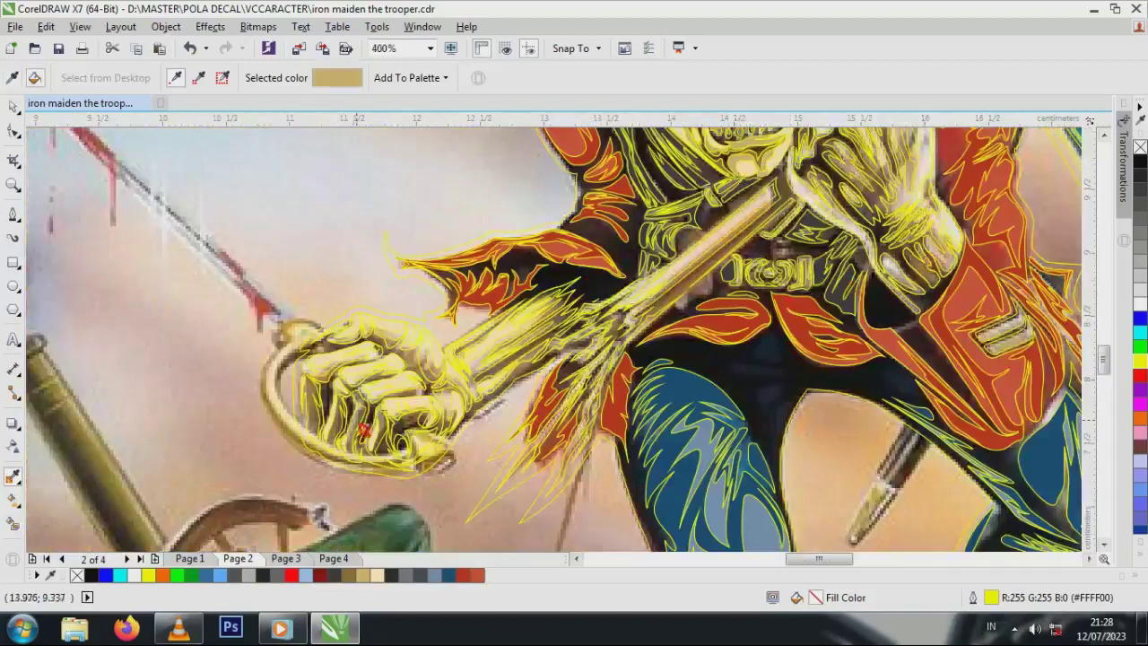
{"action": "scroll", "coordinate": [339, 439], "scroll_direction": "up", "scroll_amount": 2}
{"action": "left_click", "coordinate": [254, 395]}
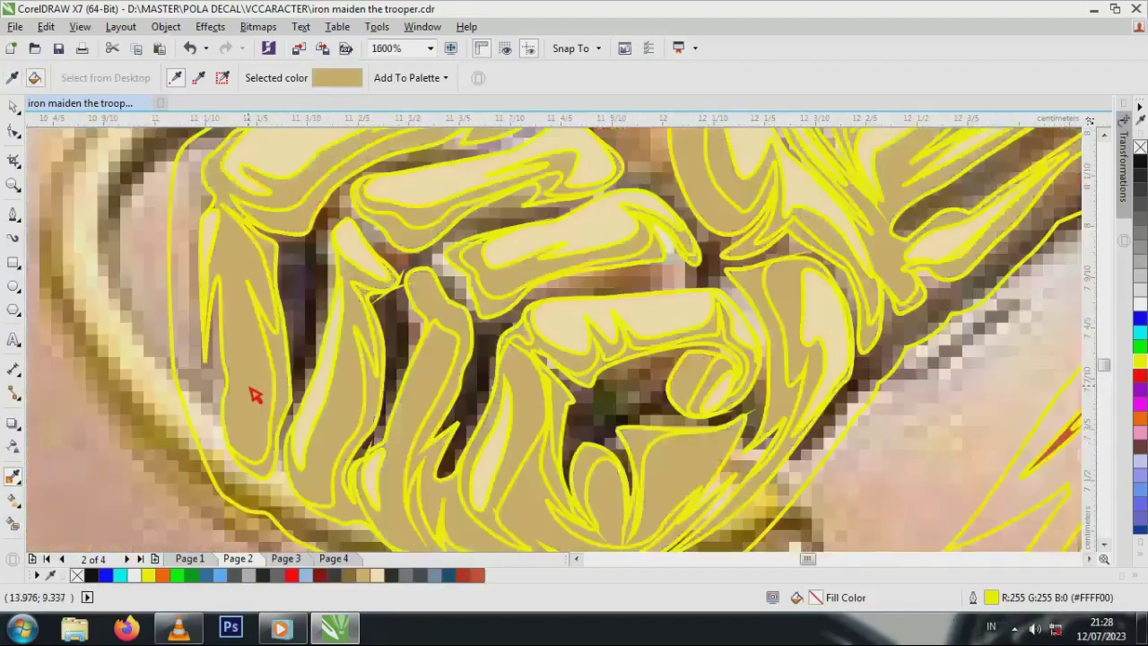
{"action": "key", "text": "ctrl+z"}
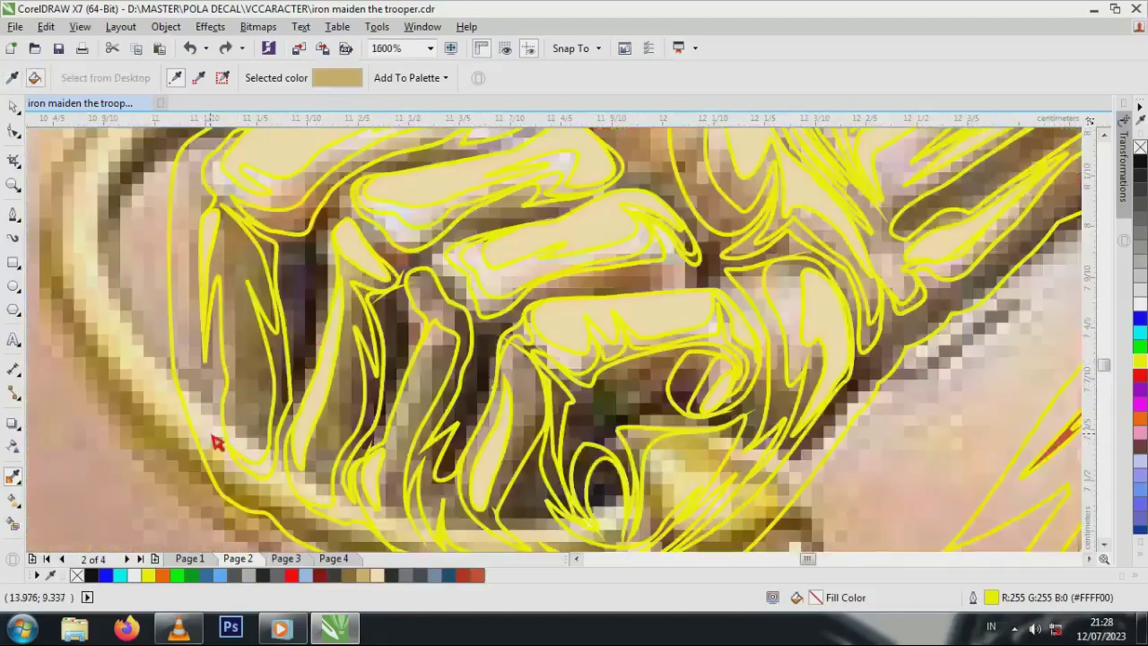
- Fill the shadow shapes around the sword hand's fingers with tan
{"action": "scroll", "coordinate": [220, 435], "scroll_direction": "down", "scroll_amount": 2}
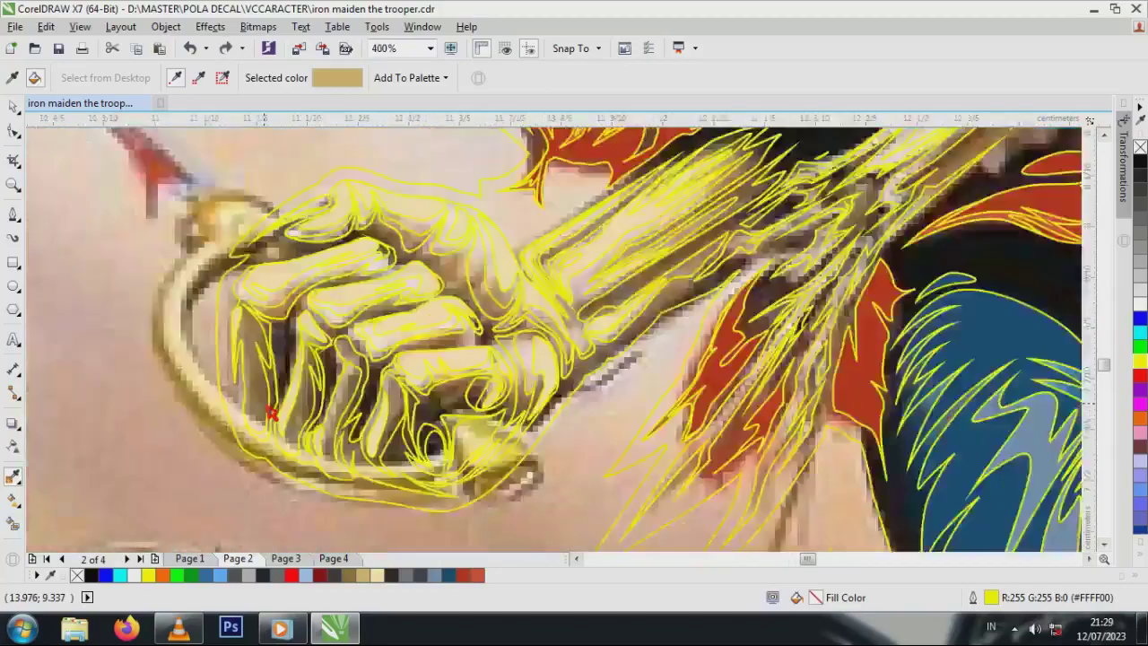
{"action": "scroll", "coordinate": [270, 412], "scroll_direction": "up", "scroll_amount": 3}
{"action": "scroll", "coordinate": [300, 408], "scroll_direction": "down", "scroll_amount": 3}
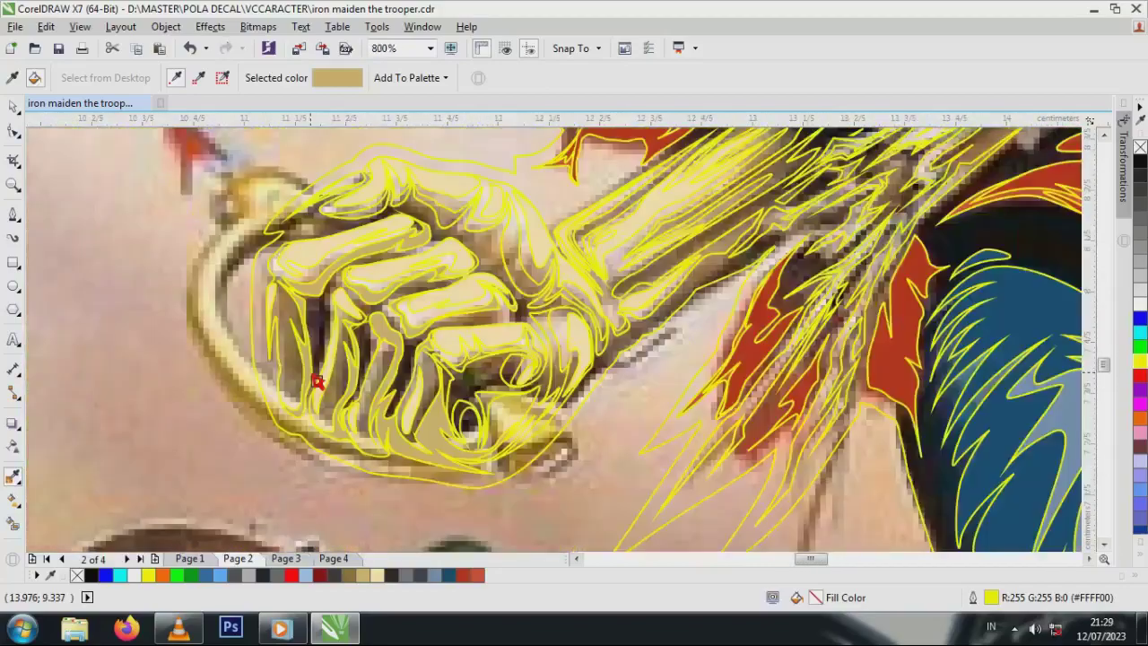
{"action": "scroll", "coordinate": [670, 407], "scroll_direction": "down", "scroll_amount": 1}
{"action": "scroll", "coordinate": [672, 224], "scroll_direction": "up", "scroll_amount": 3}
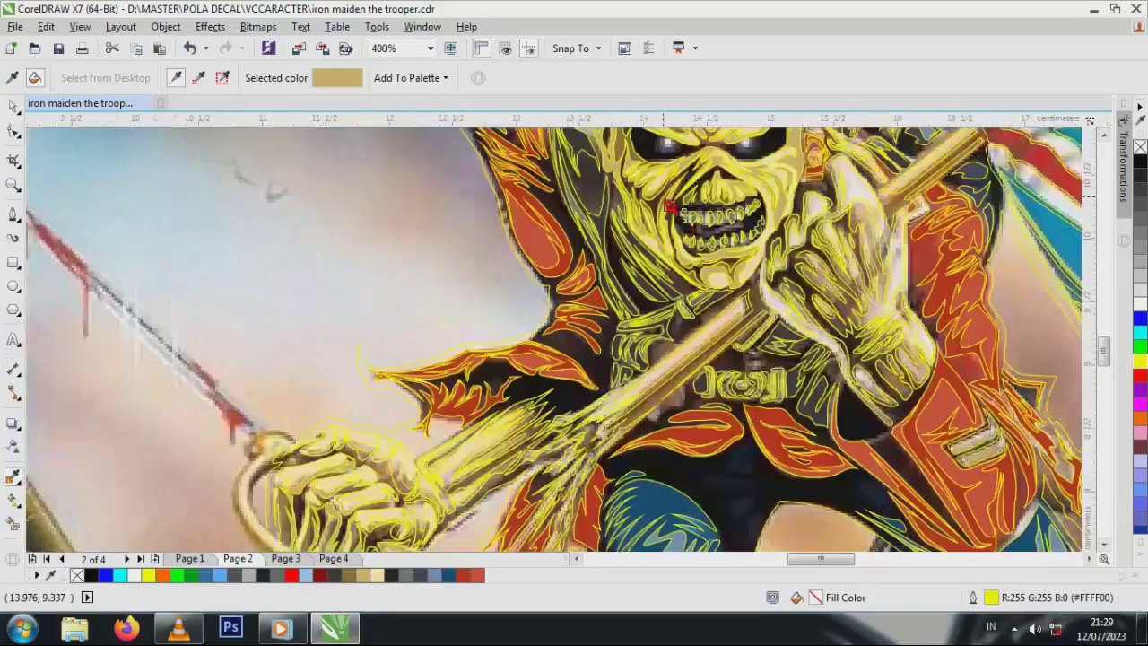
{"action": "left_click", "coordinate": [672, 223]}
{"action": "scroll", "coordinate": [672, 223], "scroll_direction": "down", "scroll_amount": 2}
{"action": "scroll", "coordinate": [297, 534], "scroll_direction": "up", "scroll_amount": 2}
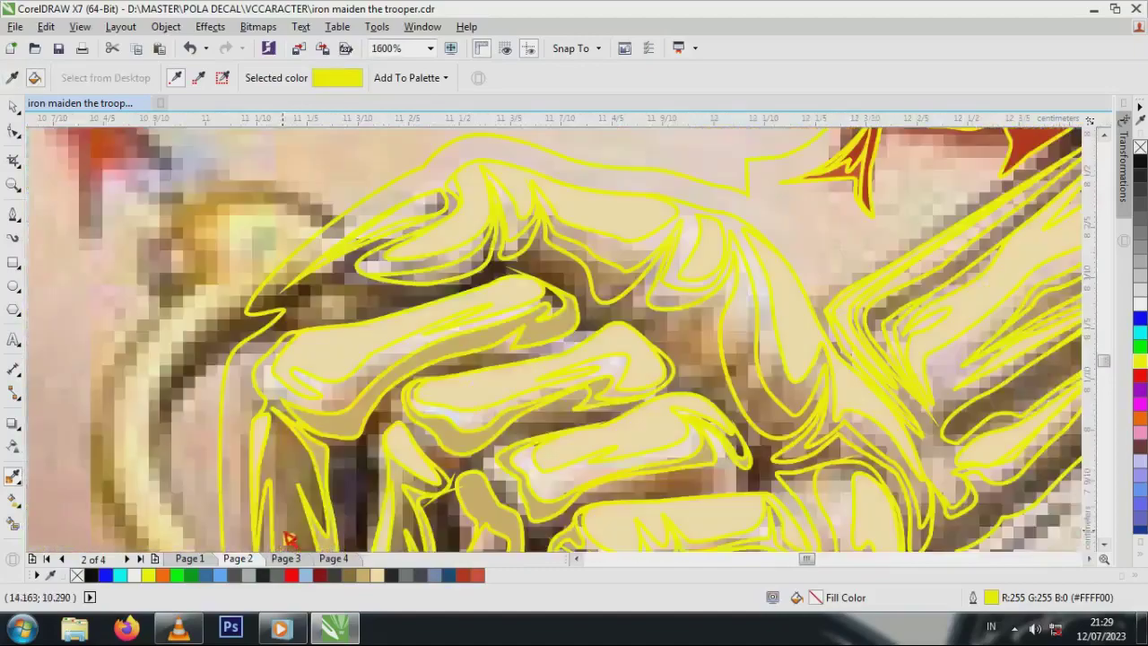
{"action": "scroll", "coordinate": [381, 384], "scroll_direction": "down", "scroll_amount": 1}
{"action": "scroll", "coordinate": [379, 394], "scroll_direction": "up", "scroll_amount": 1}
{"action": "scroll", "coordinate": [376, 388], "scroll_direction": "down", "scroll_amount": 4}
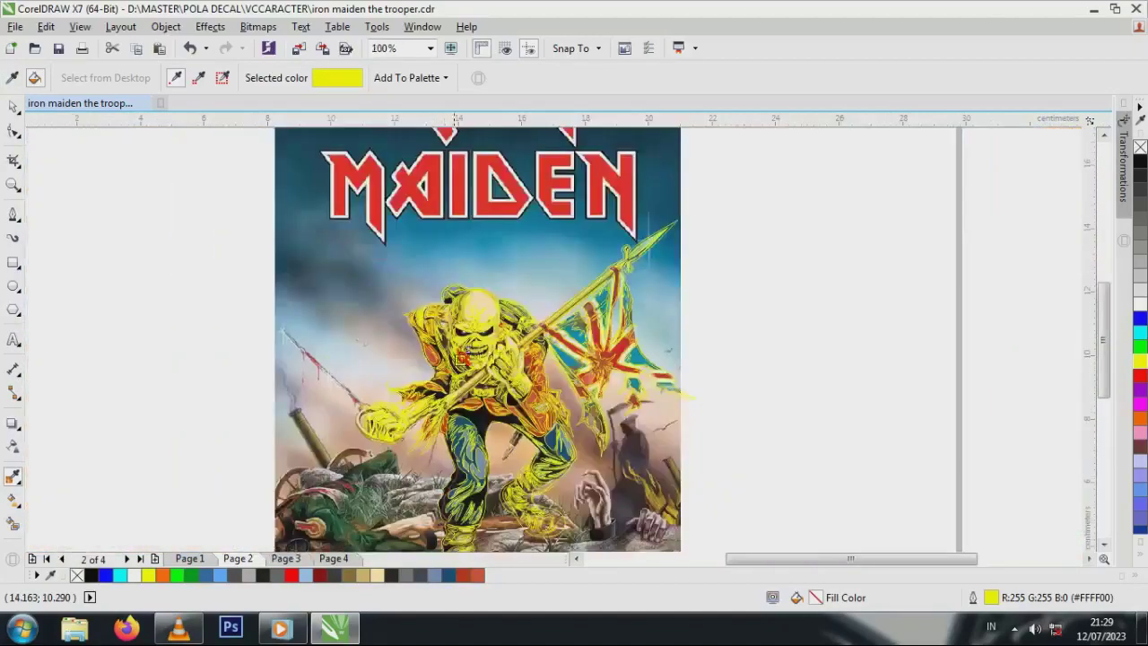
- Sample dark brown from the face and fill the shadow shapes around the sword hand's fingers with it
{"action": "scroll", "coordinate": [468, 242], "scroll_direction": "up", "scroll_amount": 3}
{"action": "left_click", "coordinate": [422, 188]}
{"action": "scroll", "coordinate": [422, 188], "scroll_direction": "down", "scroll_amount": 3}
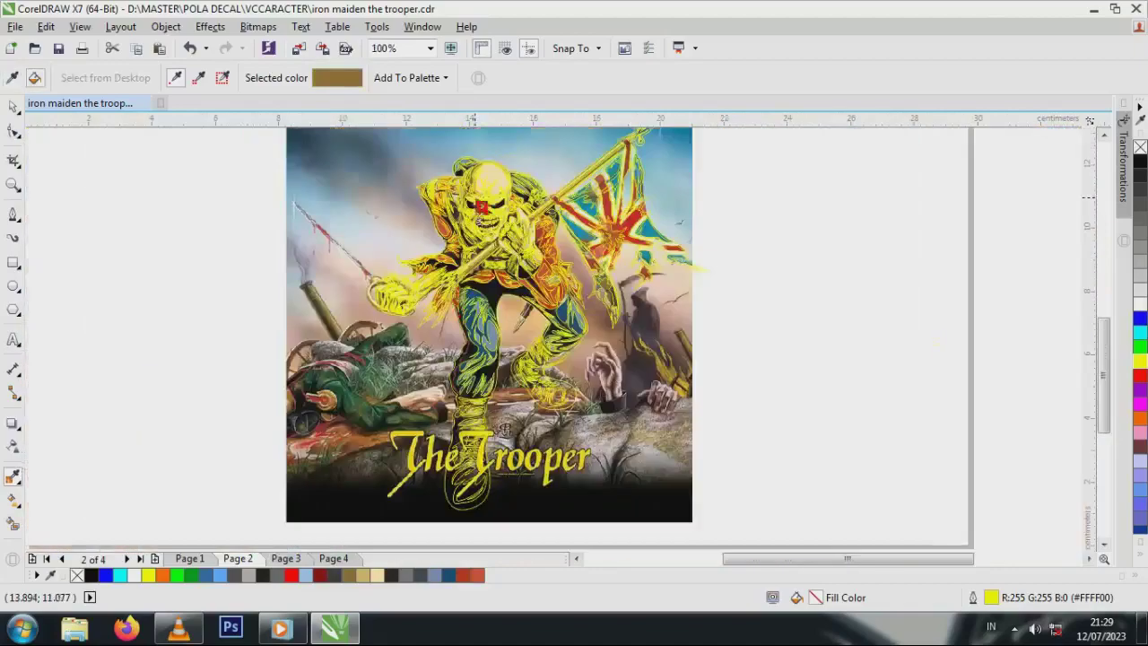
{"action": "scroll", "coordinate": [303, 294], "scroll_direction": "up", "scroll_amount": 5}
{"action": "scroll", "coordinate": [303, 294], "scroll_direction": "down", "scroll_amount": 4}
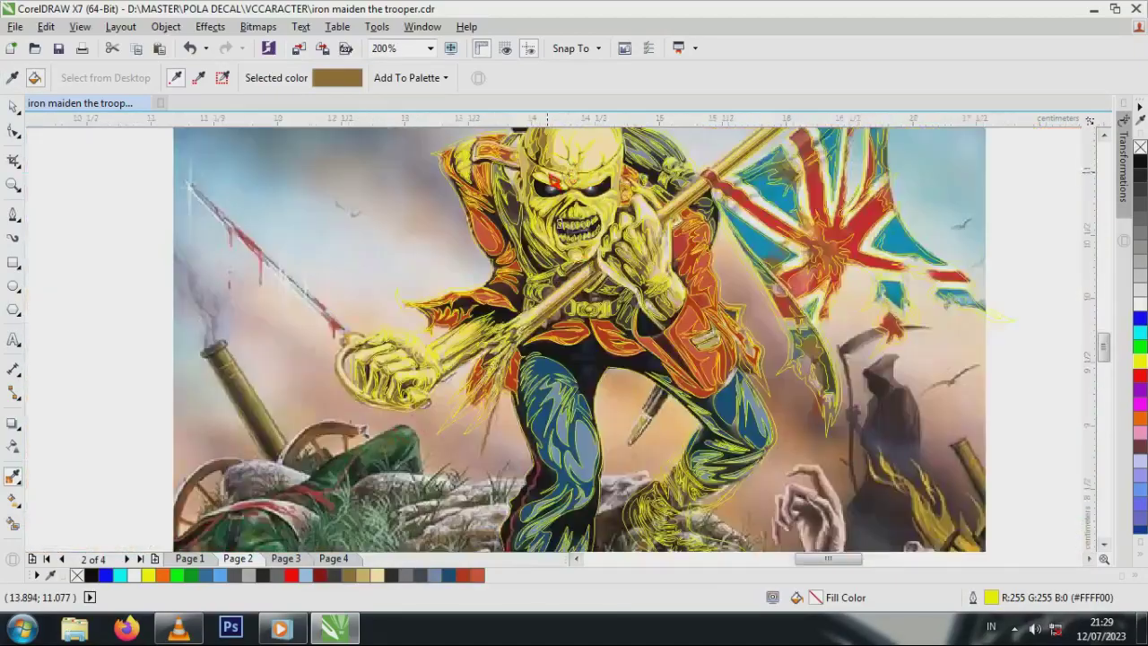
- Sample tan from the face and fill the base shapes of the sword hand and forearm with it
{"action": "scroll", "coordinate": [569, 168], "scroll_direction": "up", "scroll_amount": 2}
{"action": "left_click", "coordinate": [444, 145]}
{"action": "scroll", "coordinate": [443, 145], "scroll_direction": "down", "scroll_amount": 3}
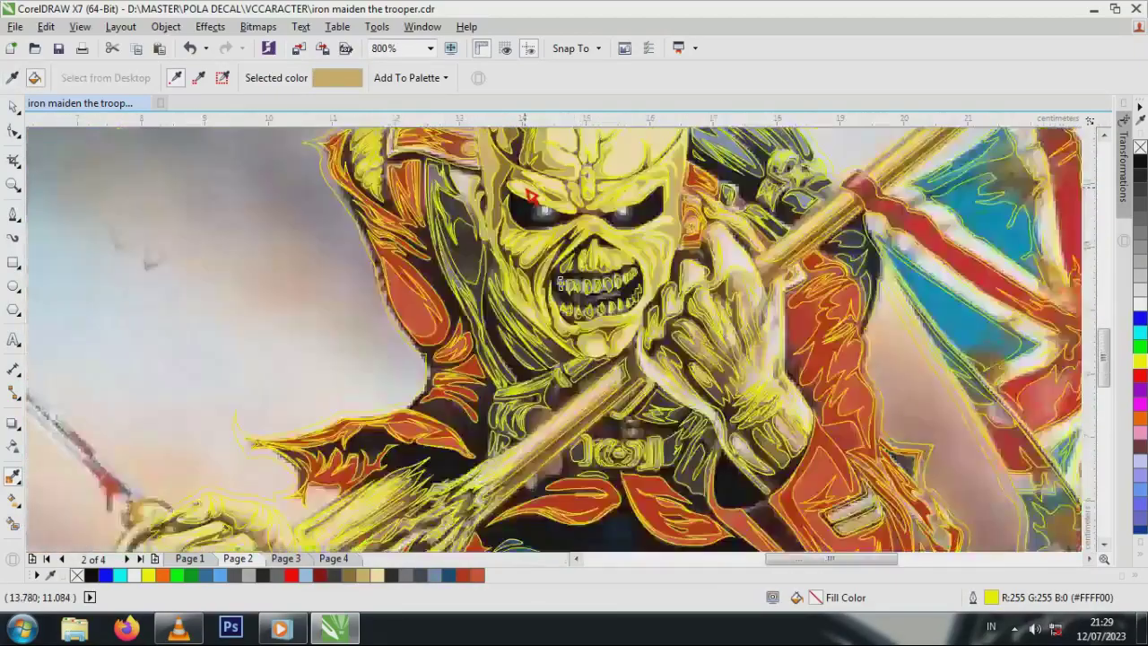
{"action": "scroll", "coordinate": [322, 429], "scroll_direction": "up", "scroll_amount": 4}
{"action": "left_click", "coordinate": [321, 425]}
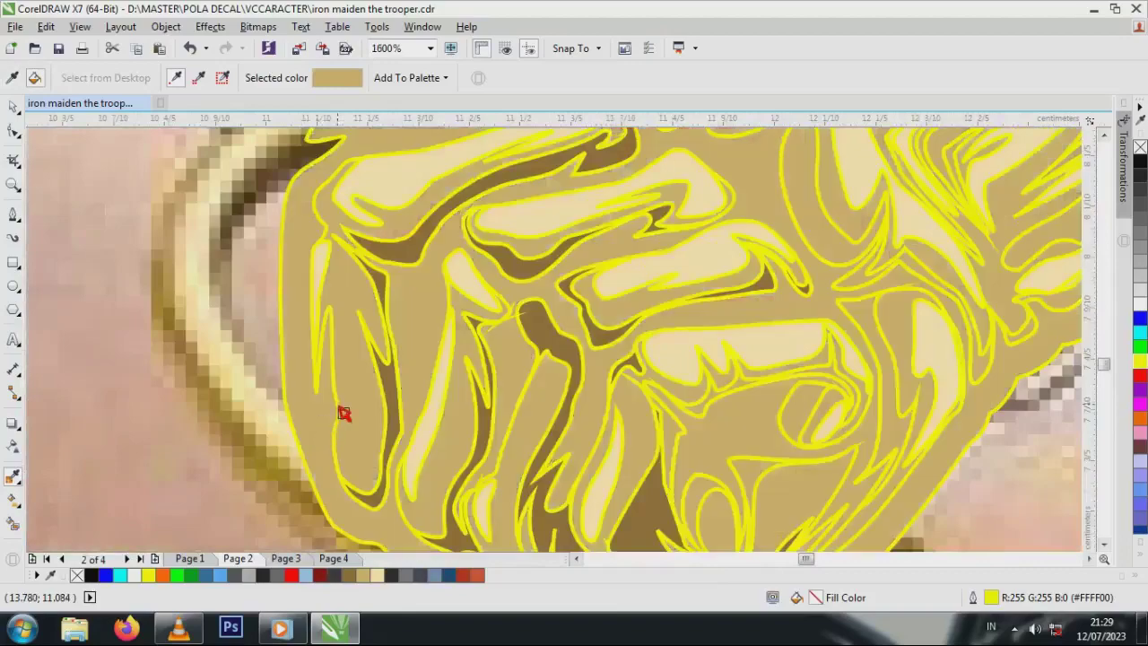
{"action": "scroll", "coordinate": [344, 412], "scroll_direction": "down", "scroll_amount": 2}
{"action": "scroll", "coordinate": [358, 423], "scroll_direction": "up", "scroll_amount": 2}
{"action": "scroll", "coordinate": [361, 418], "scroll_direction": "down", "scroll_amount": 2}
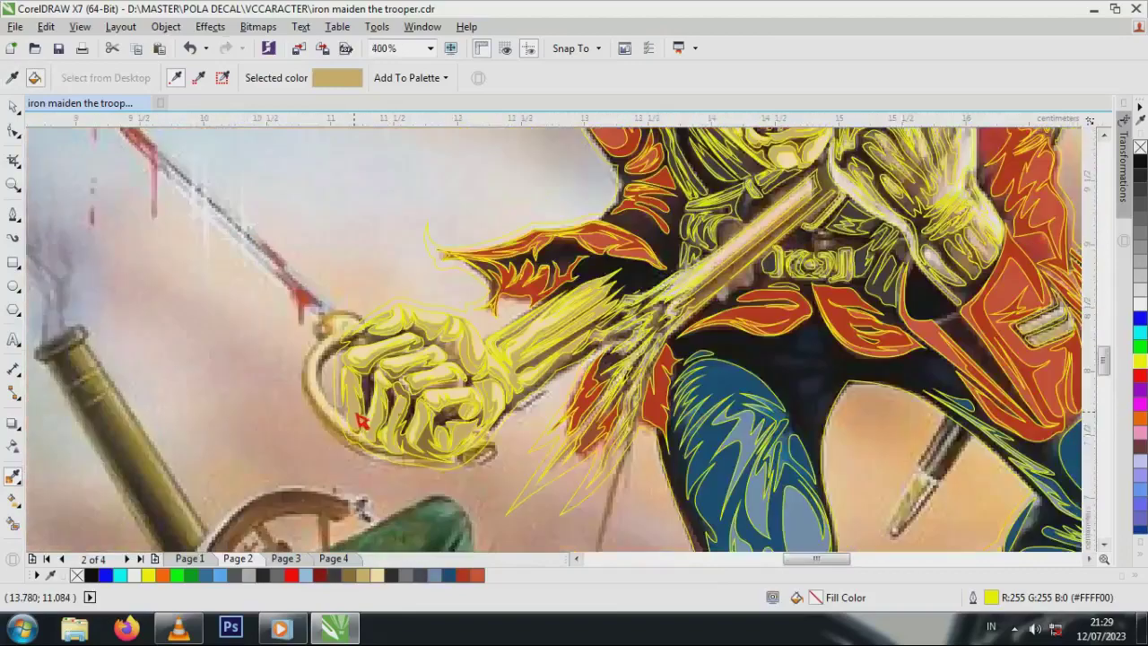
- Sample a near-black from the reference image and fill the base silhouette of the figure and flag with it
{"action": "scroll", "coordinate": [571, 375], "scroll_direction": "up", "scroll_amount": 1}
{"action": "key", "text": "d"}
{"action": "left_click", "coordinate": [703, 231]}
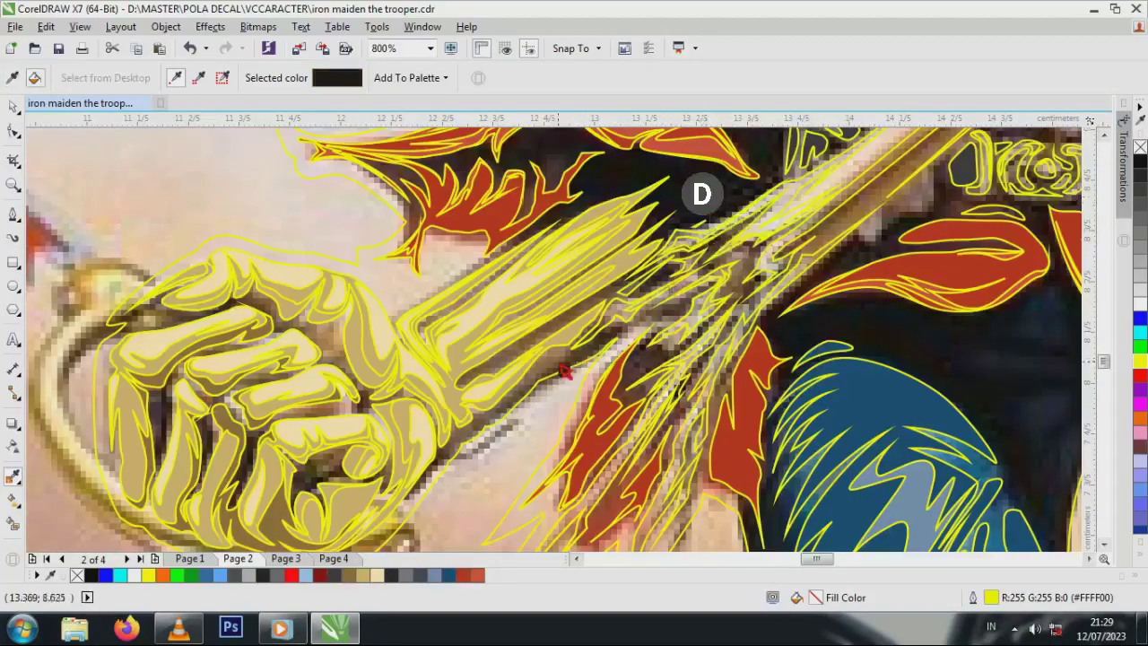
{"action": "scroll", "coordinate": [563, 370], "scroll_direction": "down", "scroll_amount": 2}
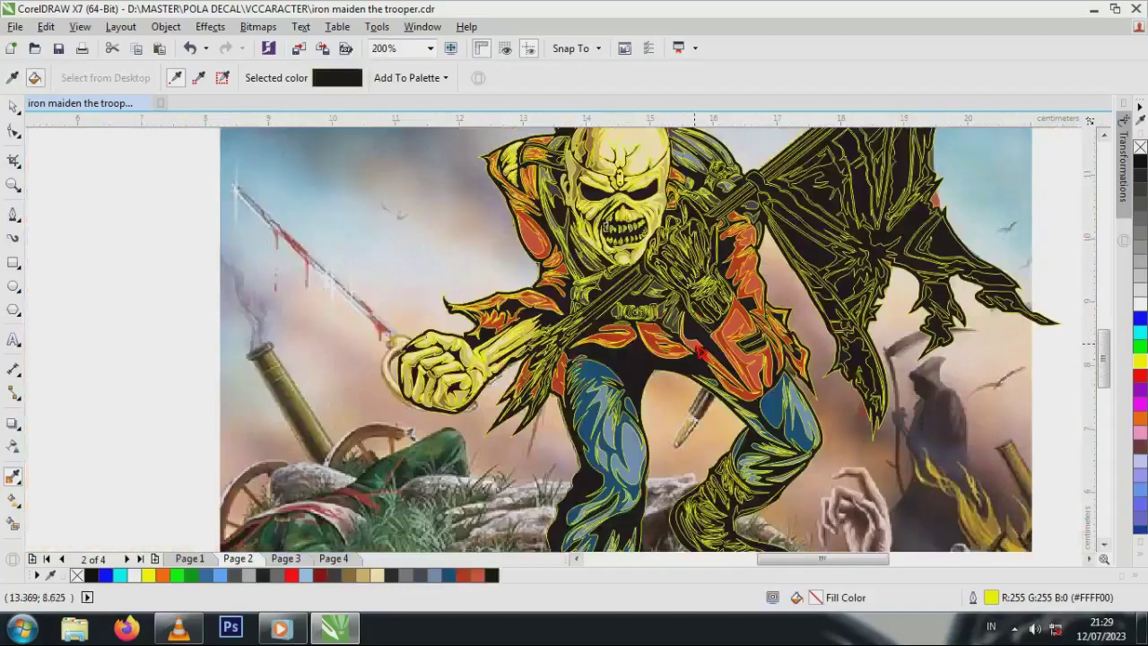
- Sample red from the coat and fill the narrow border stripes of the flag with it
{"action": "scroll", "coordinate": [698, 353], "scroll_direction": "down", "scroll_amount": 2}
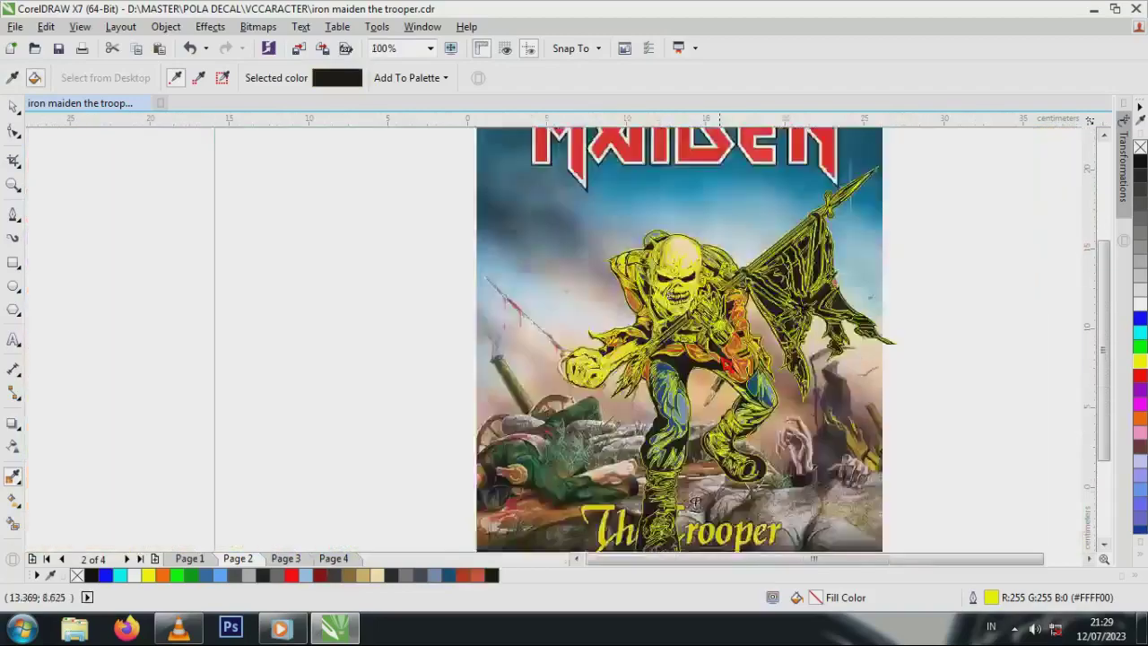
{"action": "scroll", "coordinate": [749, 341], "scroll_direction": "up", "scroll_amount": 3}
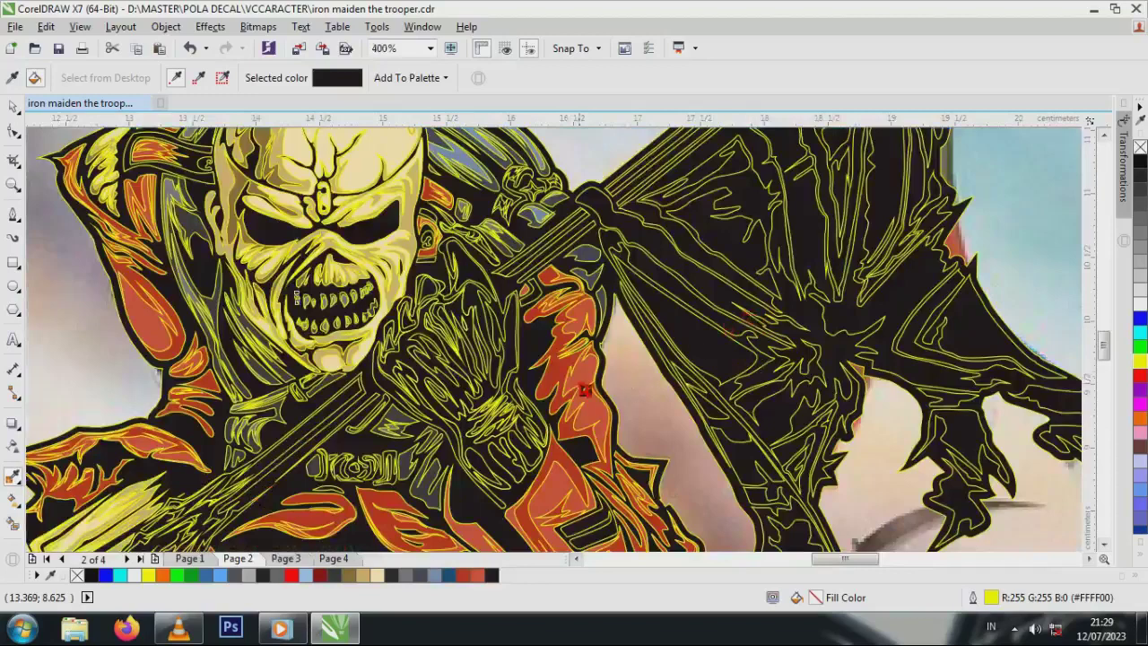
{"action": "left_click", "coordinate": [583, 389]}
{"action": "left_click", "coordinate": [692, 248]}
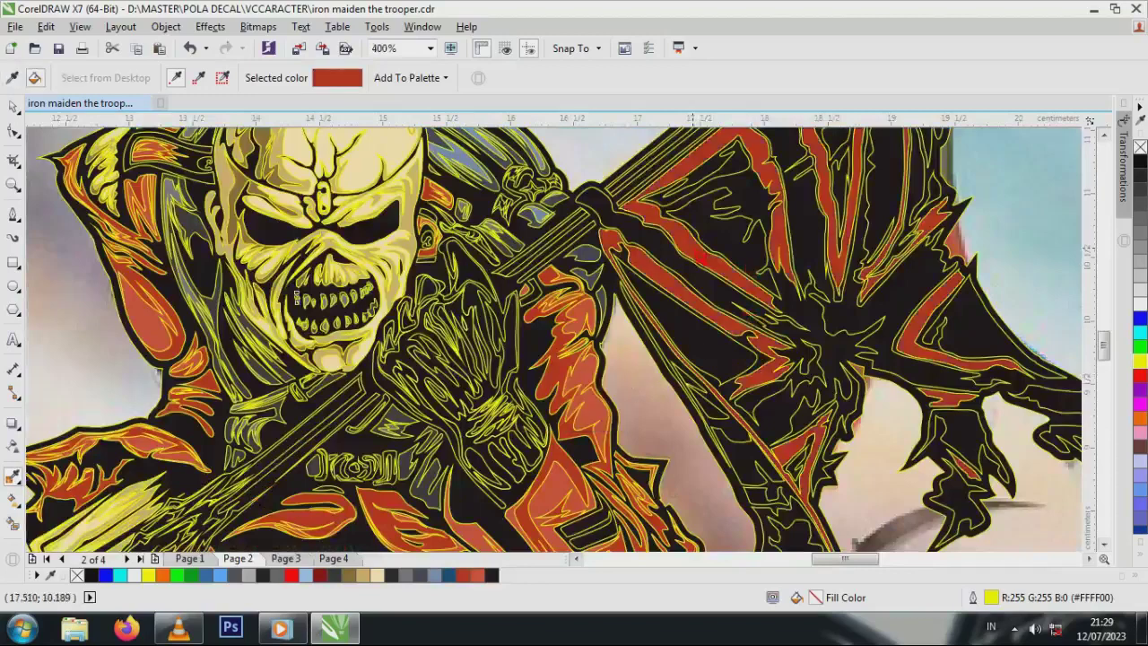
{"action": "key", "text": "ctrl+z"}
{"action": "left_click", "coordinate": [699, 258]}
- Fill the flag's wide stripes with light grey sampled from the reference image and its panels with grey-blue sampled from the shoulder
{"action": "left_click", "coordinate": [602, 179]}
{"action": "left_click", "coordinate": [708, 316]}
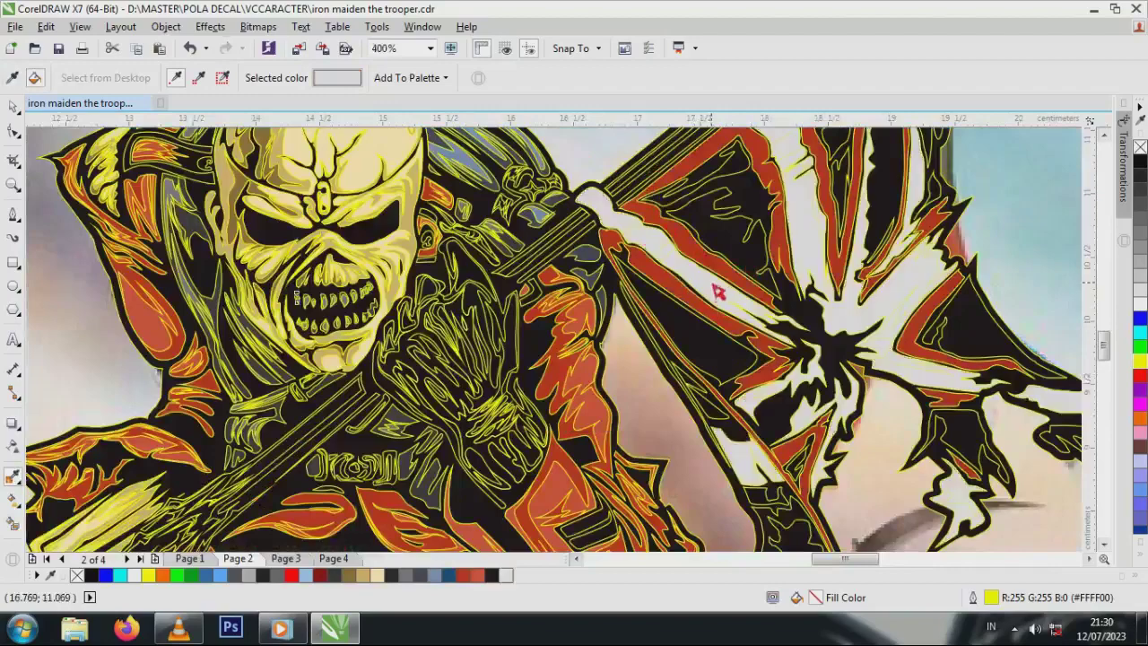
{"action": "left_click", "coordinate": [475, 165]}
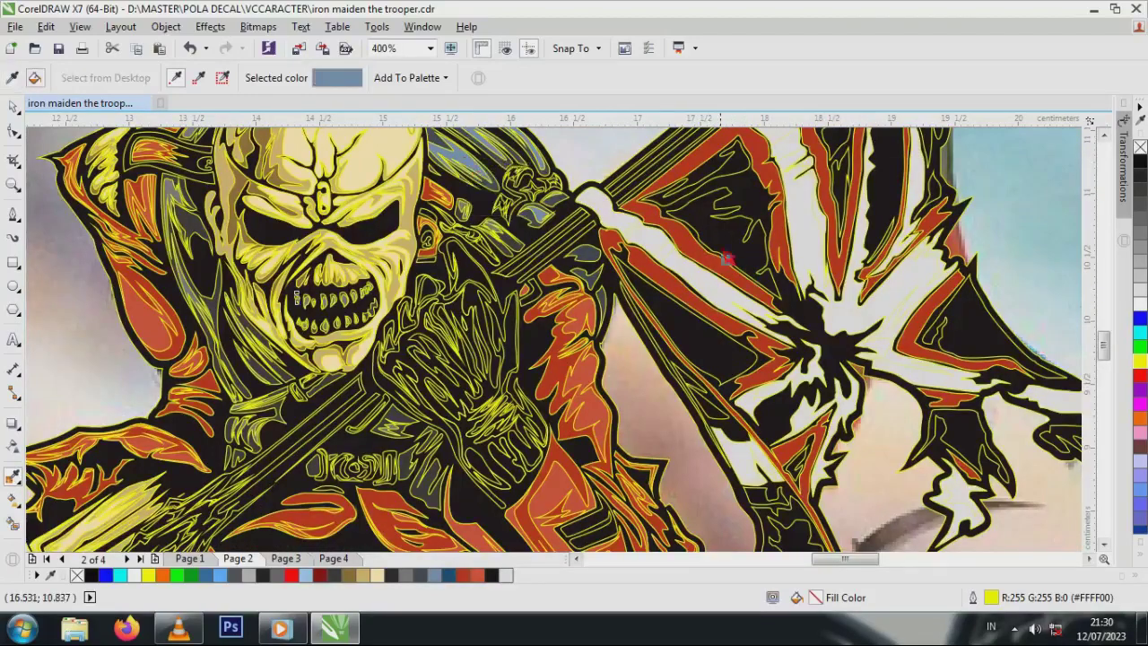
{"action": "left_click", "coordinate": [756, 280]}
- Sample near-black from the tracing and fill the shadow shapes across the flag with it
{"action": "scroll", "coordinate": [773, 305], "scroll_direction": "down", "scroll_amount": 1}
{"action": "scroll", "coordinate": [747, 230], "scroll_direction": "up", "scroll_amount": 3}
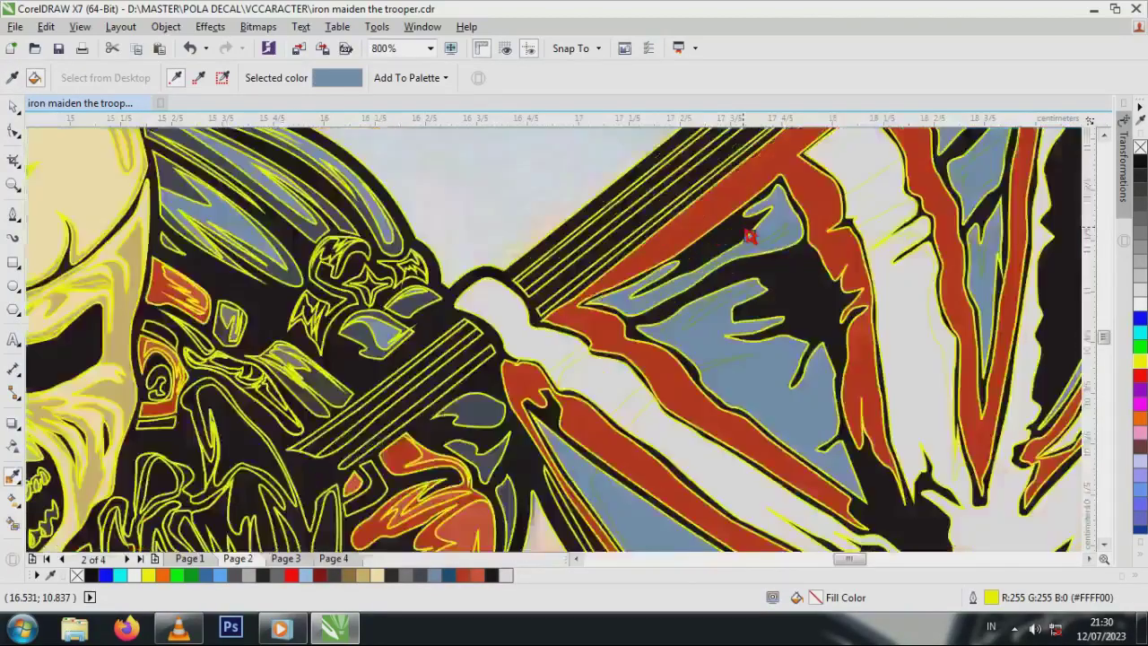
{"action": "left_click", "coordinate": [713, 417]}
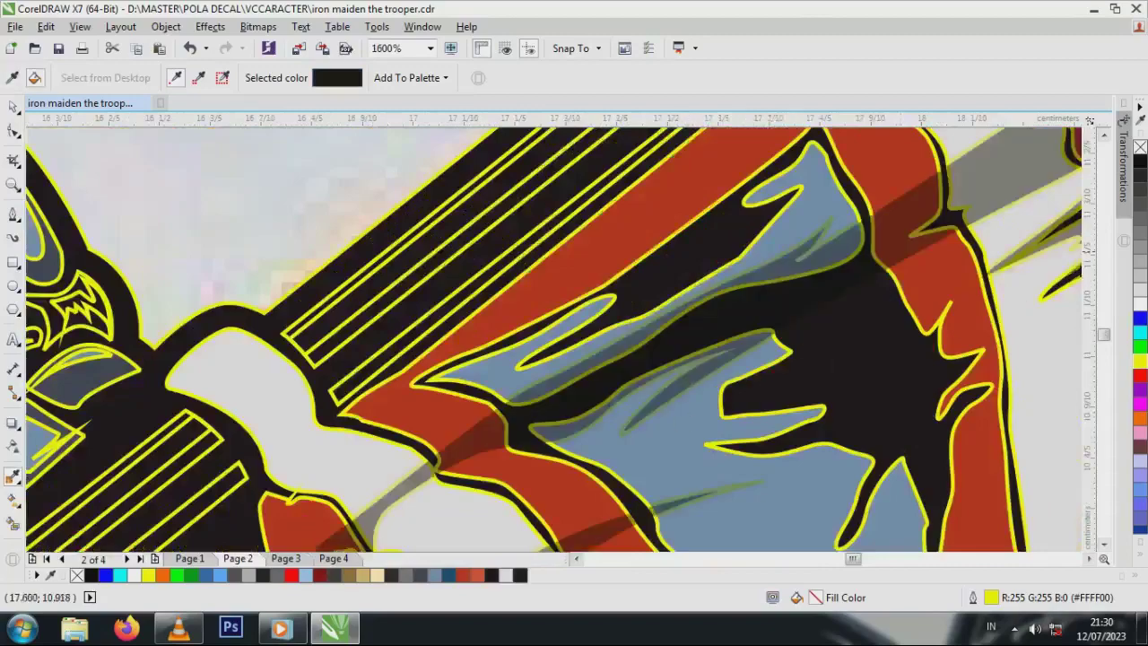
{"action": "scroll", "coordinate": [695, 384], "scroll_direction": "down", "scroll_amount": 3}
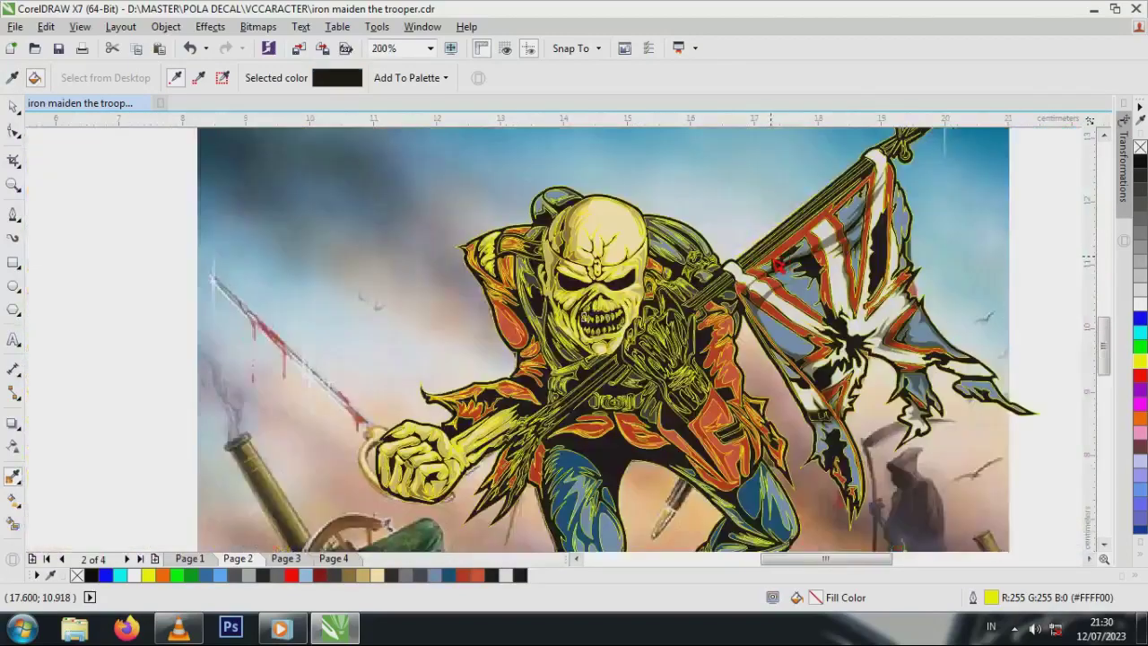
- Refill the flag's narrow border stripes with light grey and its wide stripes with red sampled from the coat
{"action": "scroll", "coordinate": [789, 280], "scroll_direction": "up", "scroll_amount": 2}
{"action": "left_click", "coordinate": [773, 328]}
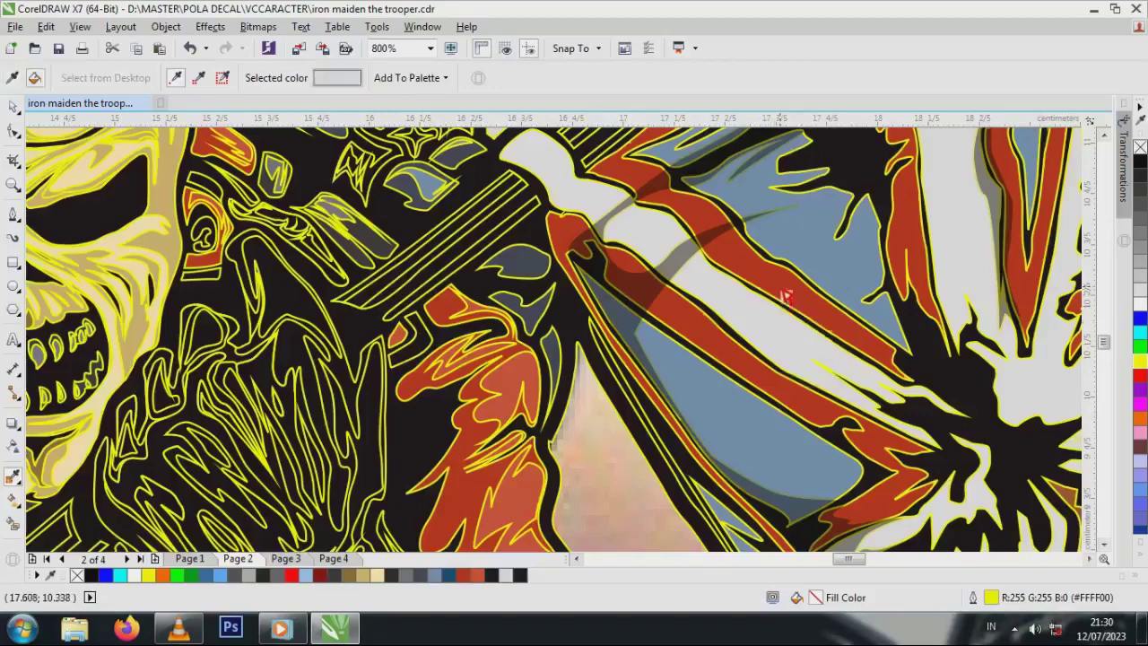
{"action": "left_click", "coordinate": [784, 300]}
{"action": "left_click", "coordinate": [465, 455]}
{"action": "left_click", "coordinate": [696, 337]}
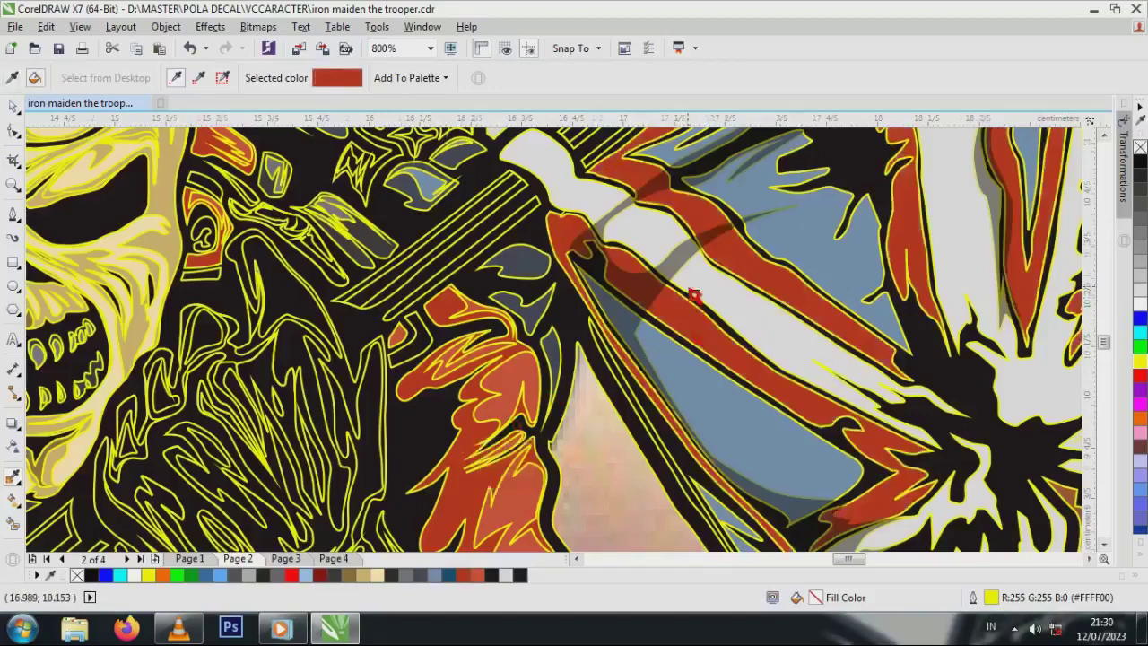
{"action": "scroll", "coordinate": [695, 295], "scroll_direction": "down", "scroll_amount": 2}
{"action": "scroll", "coordinate": [708, 298], "scroll_direction": "up", "scroll_amount": 2}
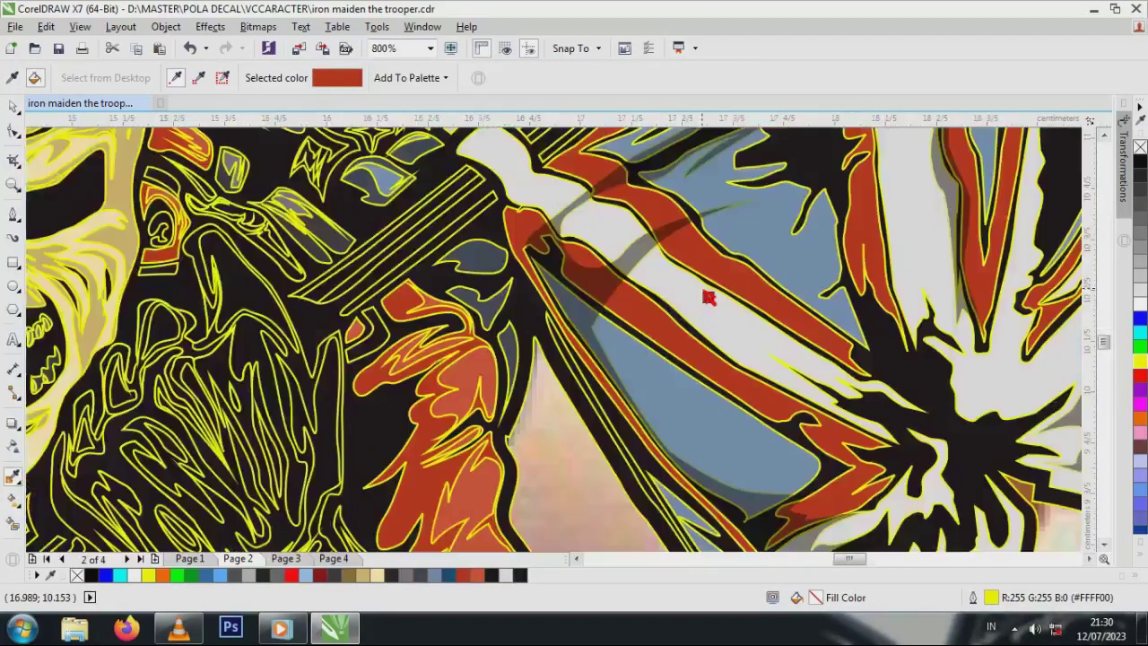
{"action": "key", "text": "ctrl+z"}
{"action": "left_click", "coordinate": [447, 435], "text": "shift"}
{"action": "left_click", "coordinate": [735, 331]}
{"action": "scroll", "coordinate": [693, 304], "scroll_direction": "down", "scroll_amount": 1}
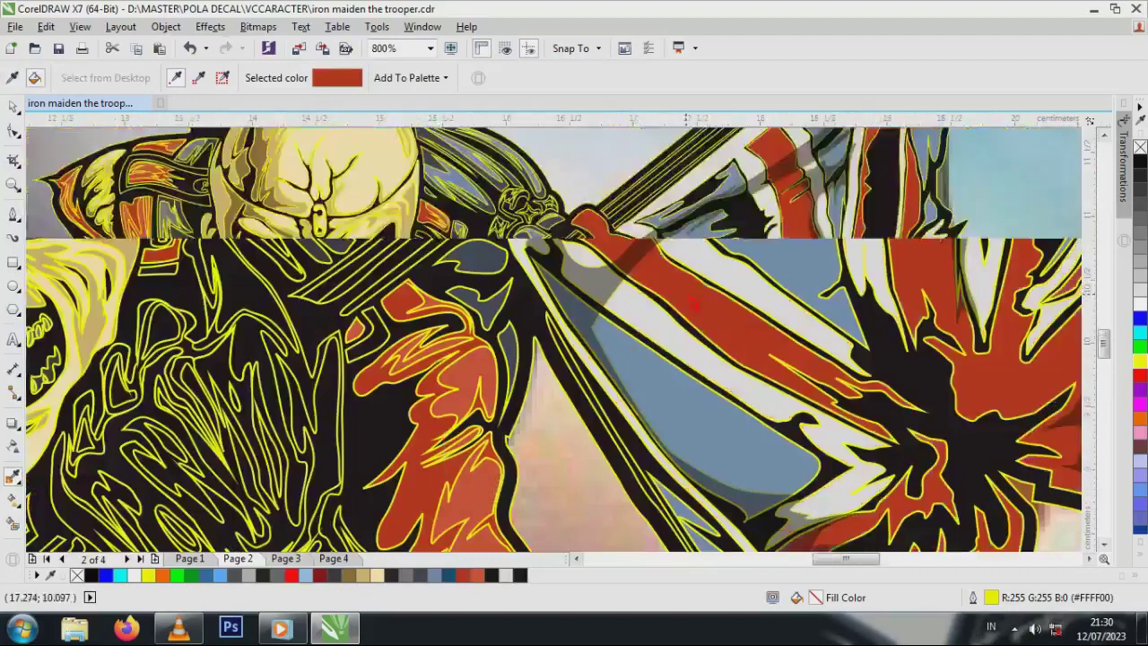
{"action": "scroll", "coordinate": [694, 305], "scroll_direction": "down", "scroll_amount": 1}
- Sample cream from the chin and fill the highlight shapes of the small collar trim below the chin with it
{"action": "scroll", "coordinate": [462, 355], "scroll_direction": "up", "scroll_amount": 2}
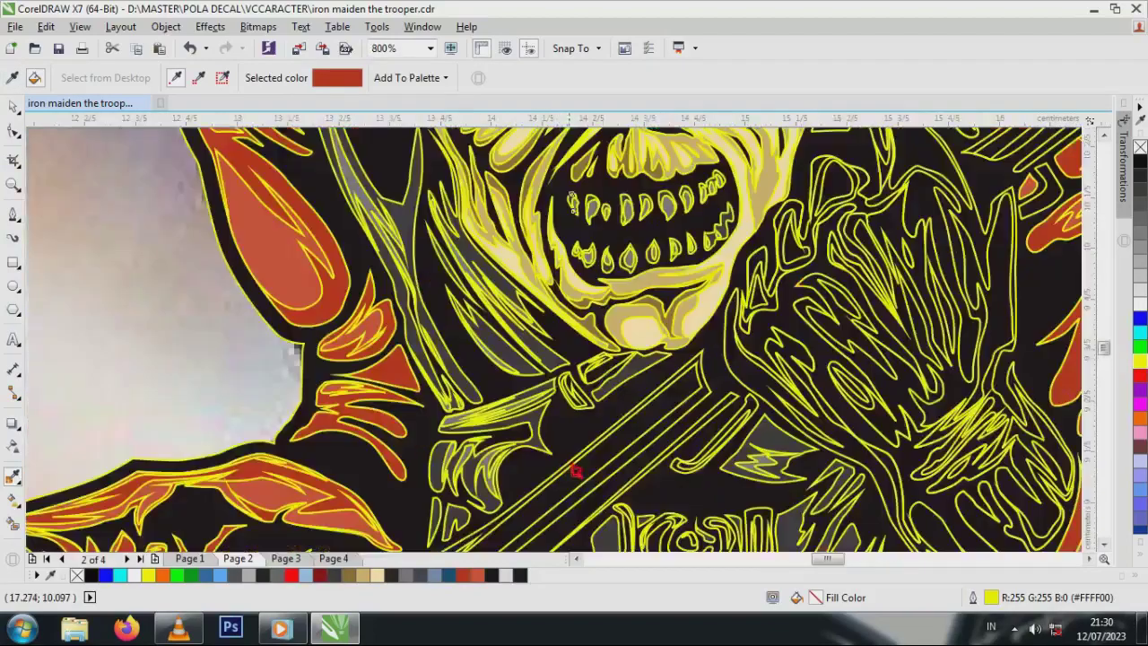
{"action": "left_click", "coordinate": [648, 340], "text": "shift"}
{"action": "scroll", "coordinate": [585, 393], "scroll_direction": "up", "scroll_amount": 2}
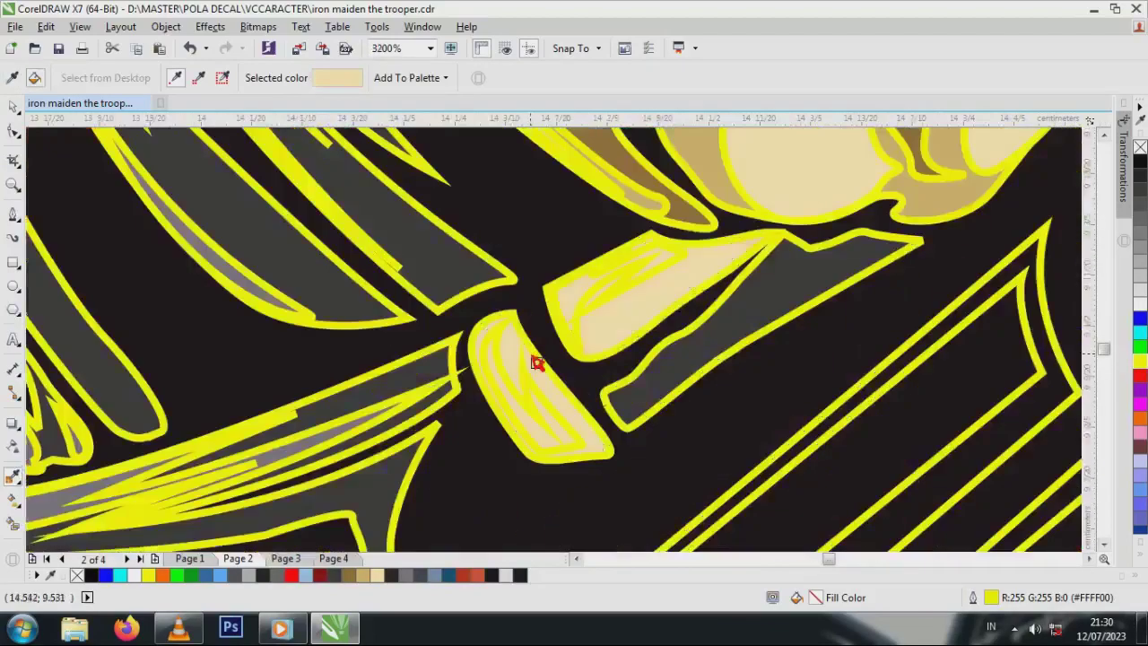
{"action": "scroll", "coordinate": [666, 264], "scroll_direction": "up", "scroll_amount": 2}
{"action": "scroll", "coordinate": [643, 278], "scroll_direction": "down", "scroll_amount": 3}
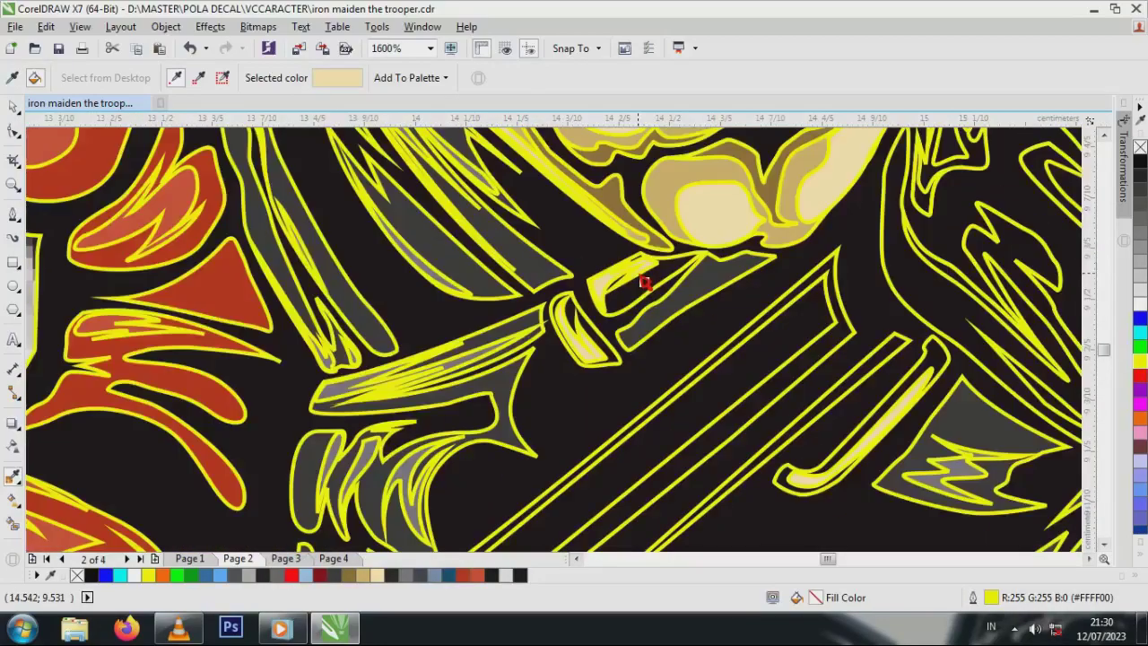
- Sample mid grey from the clothing and fill the base shapes of the collar trim below the chin
{"action": "left_click", "coordinate": [981, 474]}
{"action": "scroll", "coordinate": [635, 305], "scroll_direction": "up", "scroll_amount": 1}
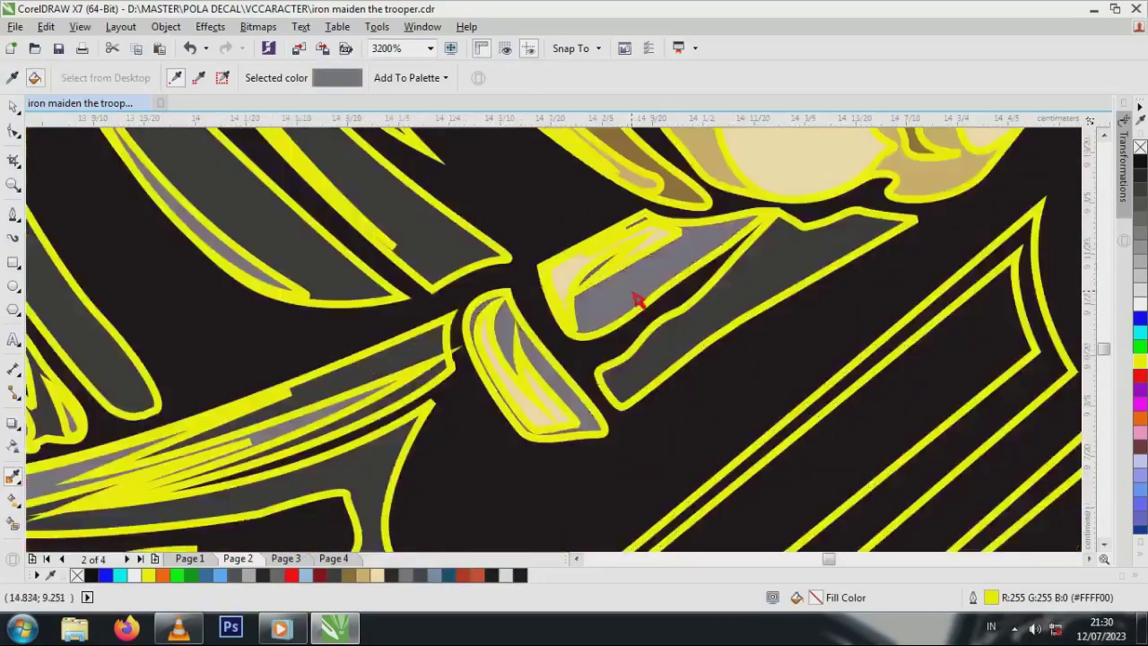
{"action": "scroll", "coordinate": [645, 312], "scroll_direction": "down", "scroll_amount": 2}
{"action": "scroll", "coordinate": [659, 321], "scroll_direction": "down", "scroll_amount": 1}
{"action": "scroll", "coordinate": [650, 331], "scroll_direction": "up", "scroll_amount": 1}
{"action": "scroll", "coordinate": [628, 359], "scroll_direction": "down", "scroll_amount": 2}
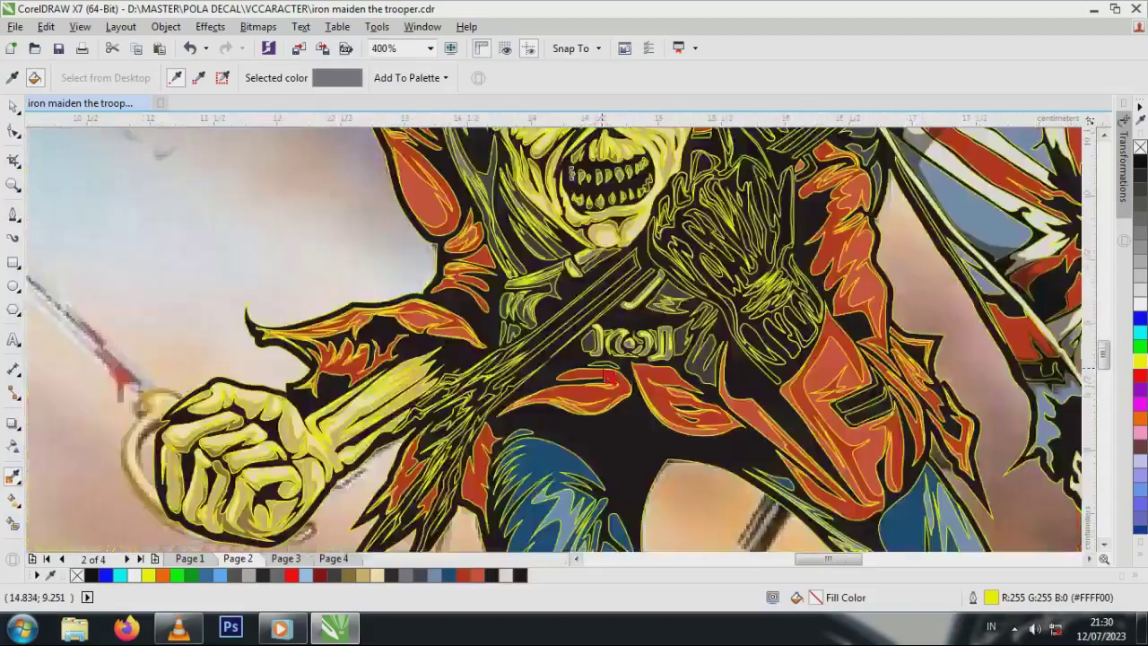
- Move the reference image out from behind the tracing to its left side, at about X 4.16 cm, Y 10.5 cm
{"action": "scroll", "coordinate": [609, 368], "scroll_direction": "down", "scroll_amount": 1}
{"action": "left_click", "coordinate": [13, 107]}
{"action": "scroll", "coordinate": [437, 269], "scroll_direction": "down", "scroll_amount": 1}
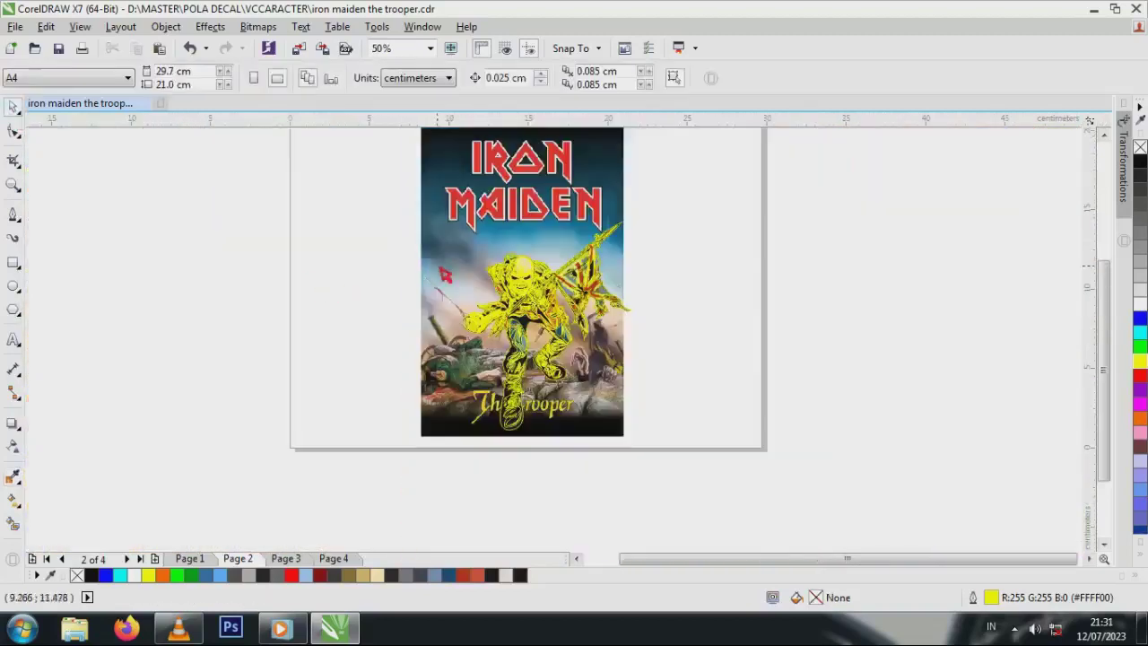
{"action": "left_click_drag", "start_coordinate": [522, 255], "coordinate": [748, 254]}
{"action": "left_click_drag", "start_coordinate": [440, 202], "coordinate": [672, 457]}
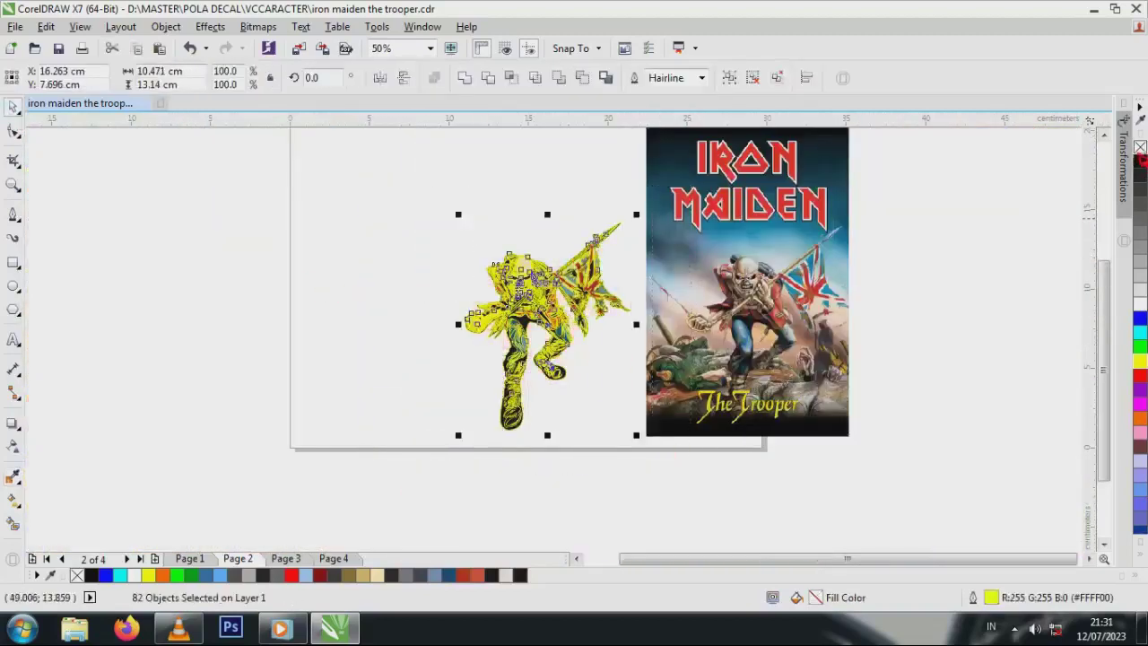
{"action": "left_click", "coordinate": [1061, 211]}
{"action": "left_click_drag", "start_coordinate": [710, 368], "coordinate": [319, 369]}
- Fill the base shapes of the front boot with dark slate grey from the document palette
{"action": "scroll", "coordinate": [504, 411], "scroll_direction": "up", "scroll_amount": 3}
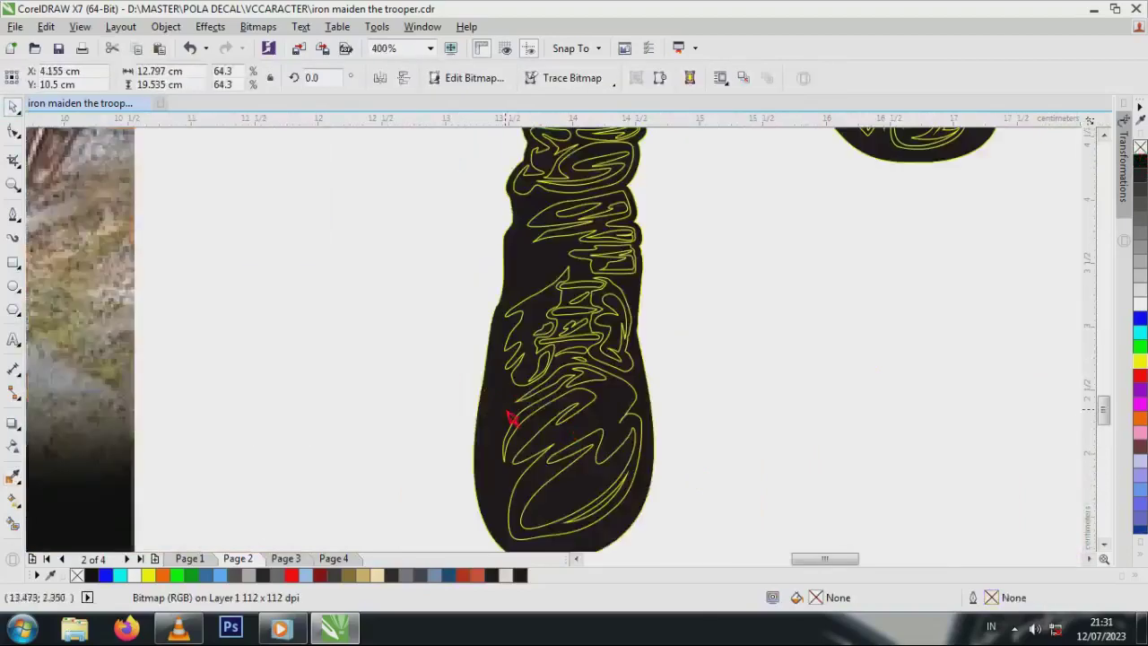
{"action": "left_click", "coordinate": [506, 544]}
{"action": "left_click", "coordinate": [421, 575]}
- Fill the laces and highlight shapes of the front boot with mid grey
{"action": "left_click", "coordinate": [587, 354]}
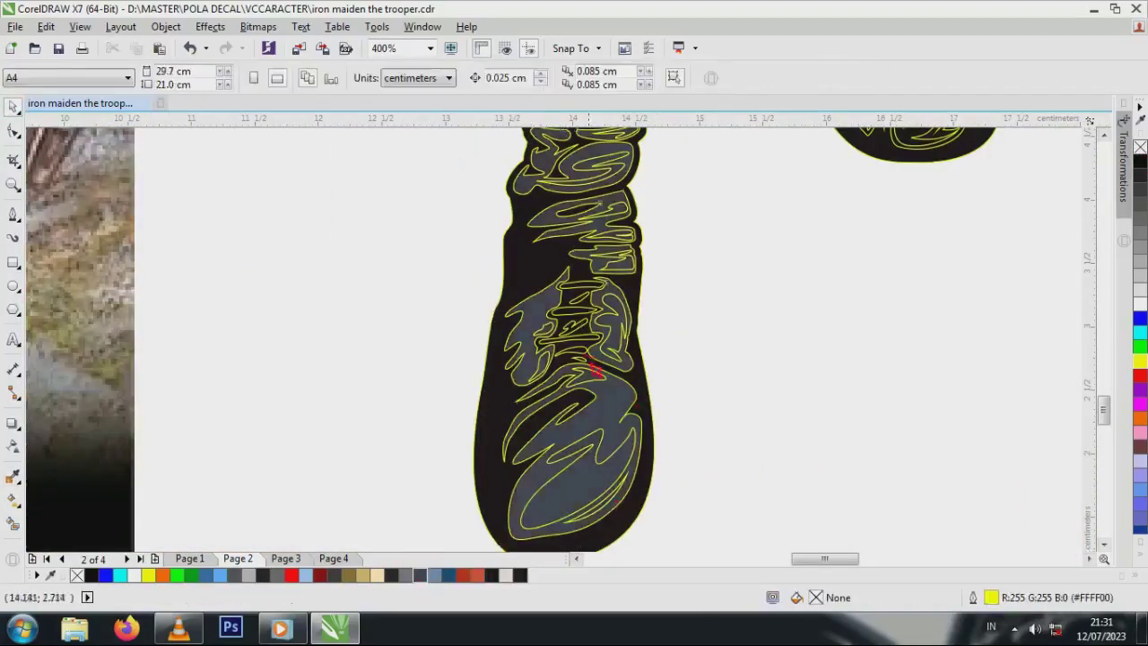
{"action": "left_click", "coordinate": [407, 575]}
{"action": "left_click", "coordinate": [664, 394]}
{"action": "left_click", "coordinate": [547, 364]}
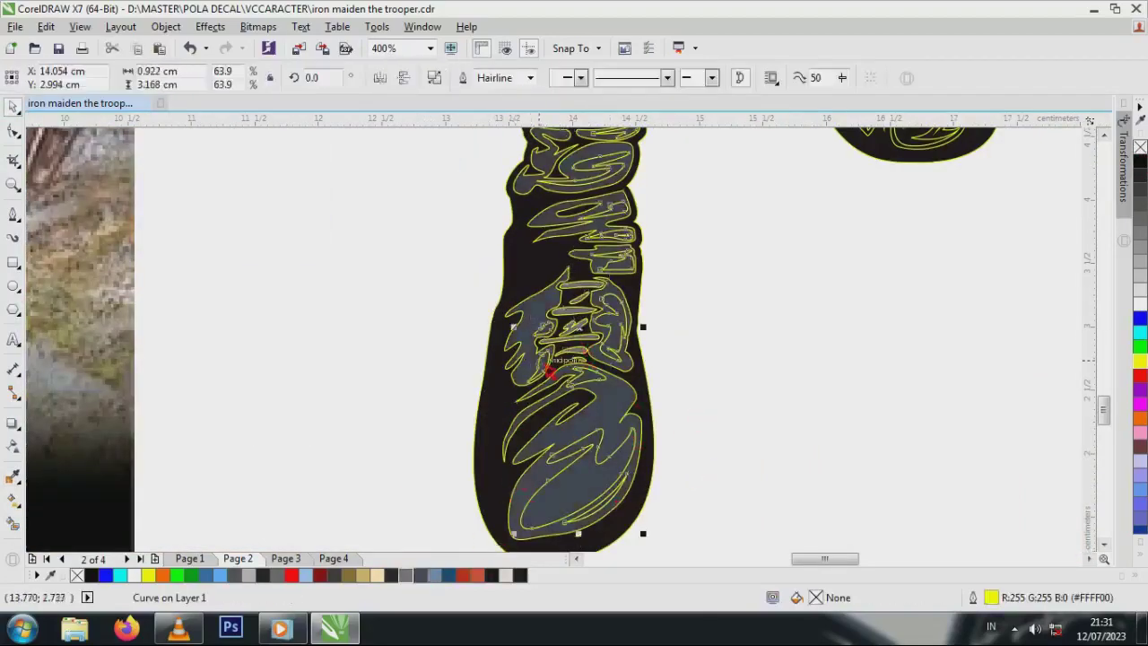
{"action": "left_click", "coordinate": [406, 575]}
{"action": "left_click", "coordinate": [471, 500]}
{"action": "scroll", "coordinate": [472, 498], "scroll_direction": "down", "scroll_amount": 1}
- Fill the highlight shapes of the rear boot with mid grey (#77747B)
{"action": "scroll", "coordinate": [676, 227], "scroll_direction": "up", "scroll_amount": 3}
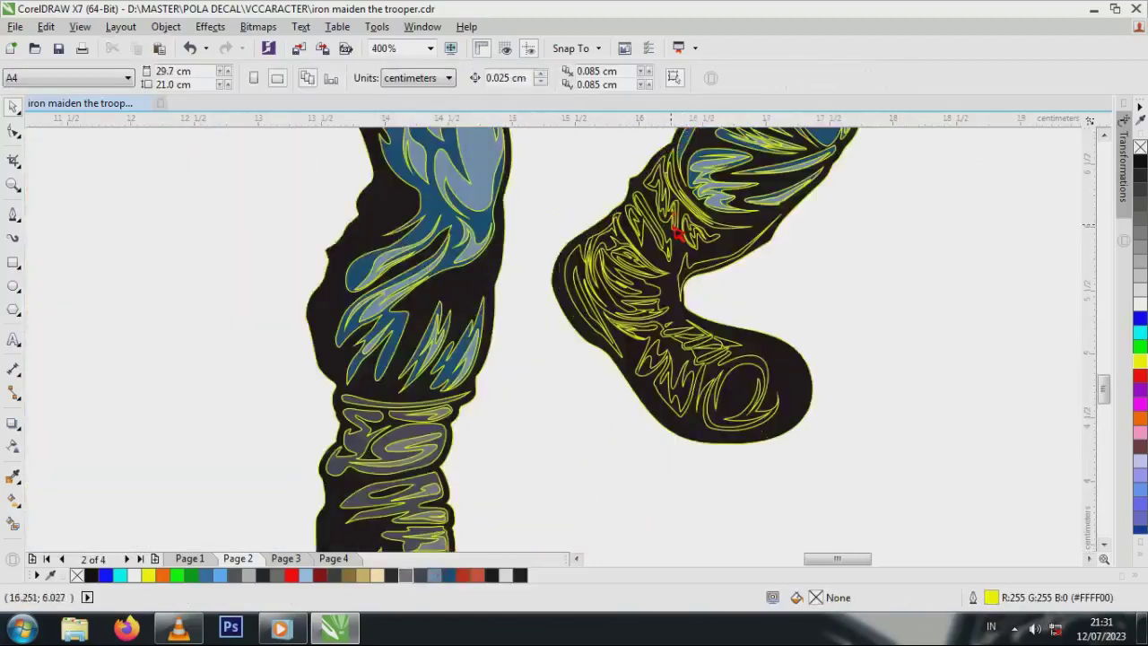
{"action": "left_click", "coordinate": [740, 225]}
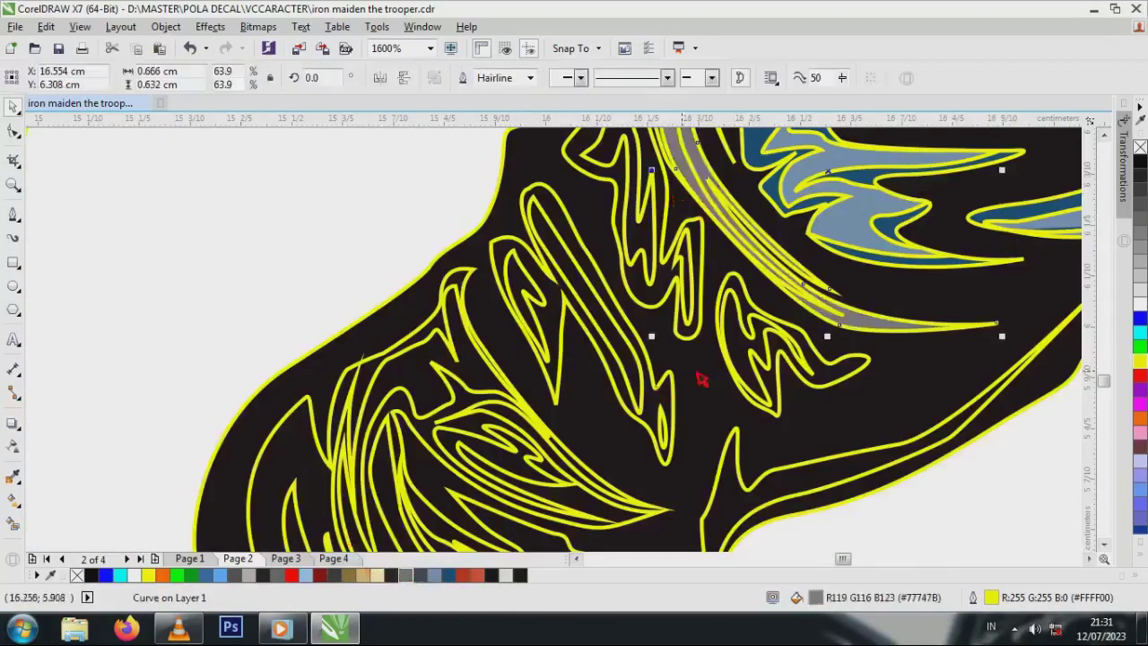
{"action": "scroll", "coordinate": [640, 319], "scroll_direction": "down", "scroll_amount": 1}
{"action": "scroll", "coordinate": [660, 212], "scroll_direction": "up", "scroll_amount": 1}
{"action": "left_click", "coordinate": [660, 222]}
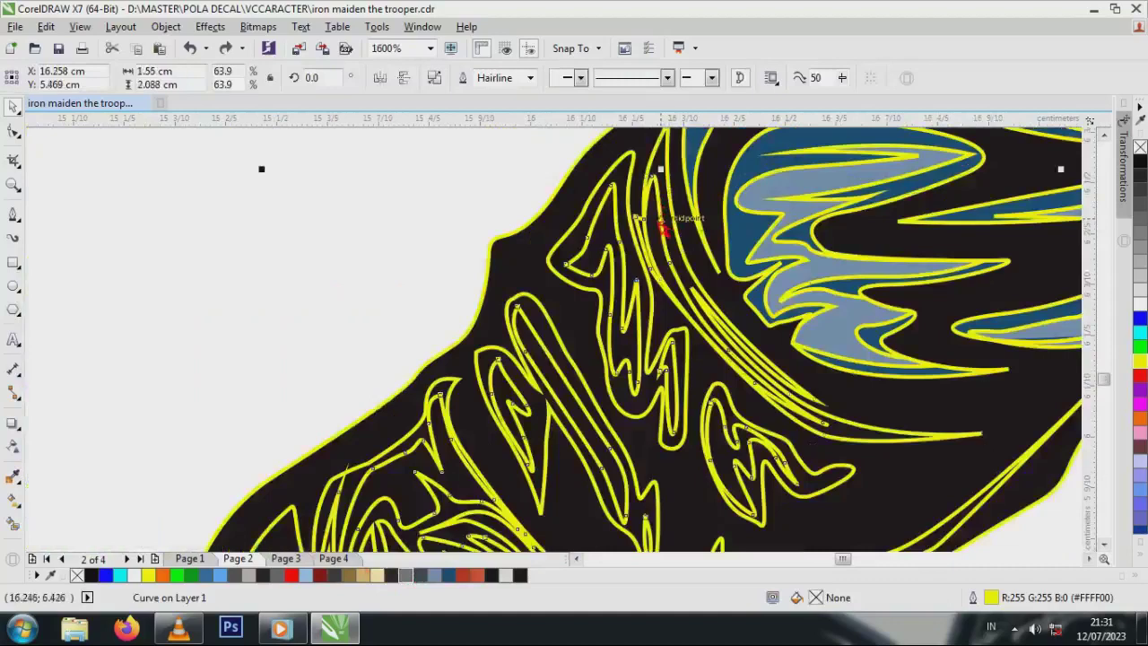
{"action": "key", "text": "ctrl+z"}
{"action": "left_click", "coordinate": [407, 574]}
- Fill the rear boot's base shapes and its curved cuff band with dark slate grey (#3A404E)
{"action": "left_click", "coordinate": [551, 328]}
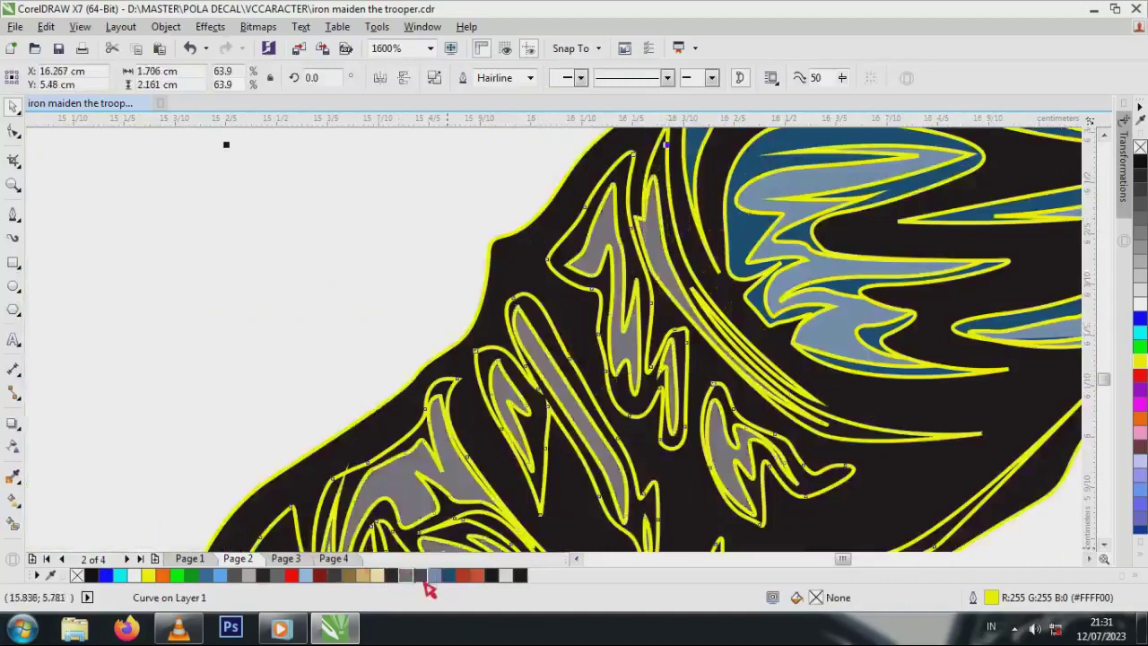
{"action": "left_click", "coordinate": [420, 575]}
{"action": "scroll", "coordinate": [591, 344], "scroll_direction": "down", "scroll_amount": 1}
{"action": "scroll", "coordinate": [648, 242], "scroll_direction": "up", "scroll_amount": 1}
{"action": "left_click", "coordinate": [648, 229]}
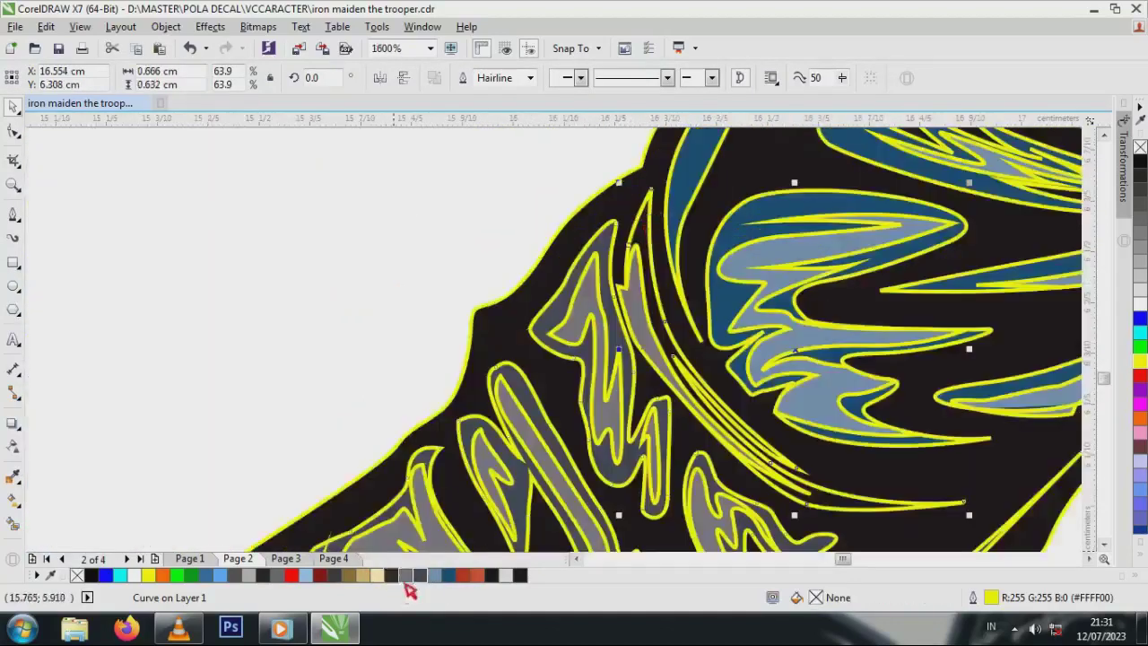
{"action": "left_click", "coordinate": [434, 574]}
- Try red and light grey on the shoulder strap's border shapes, and settle on a tan fill
{"action": "scroll", "coordinate": [571, 372], "scroll_direction": "down", "scroll_amount": 4}
{"action": "scroll", "coordinate": [413, 186], "scroll_direction": "up", "scroll_amount": 2}
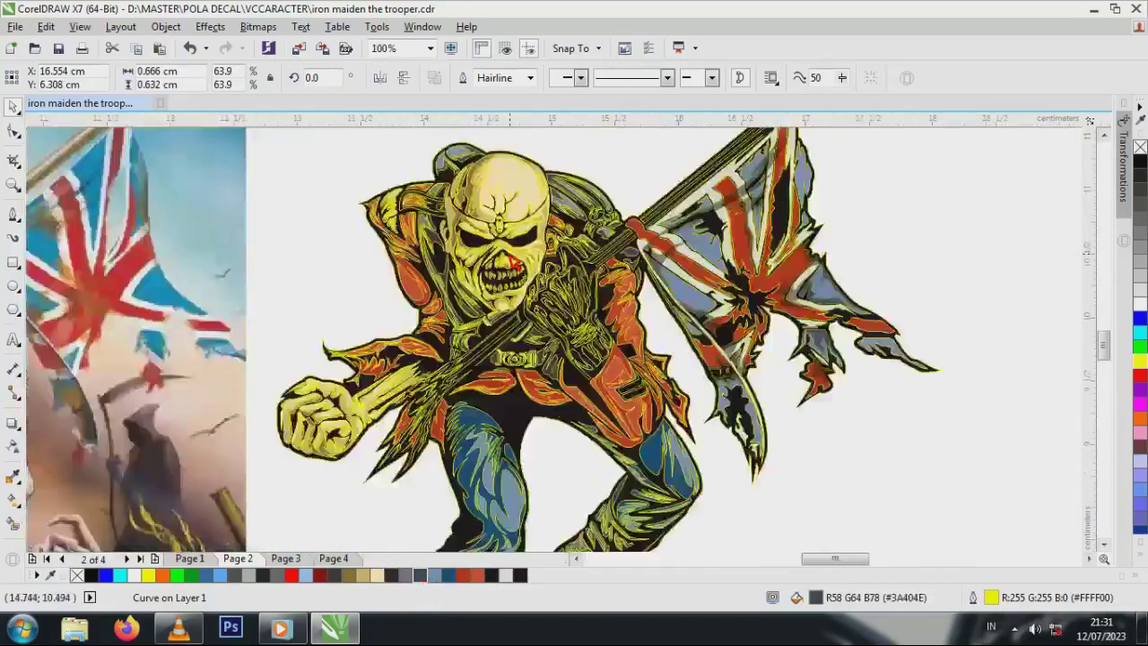
{"action": "scroll", "coordinate": [439, 266], "scroll_direction": "down", "scroll_amount": 1}
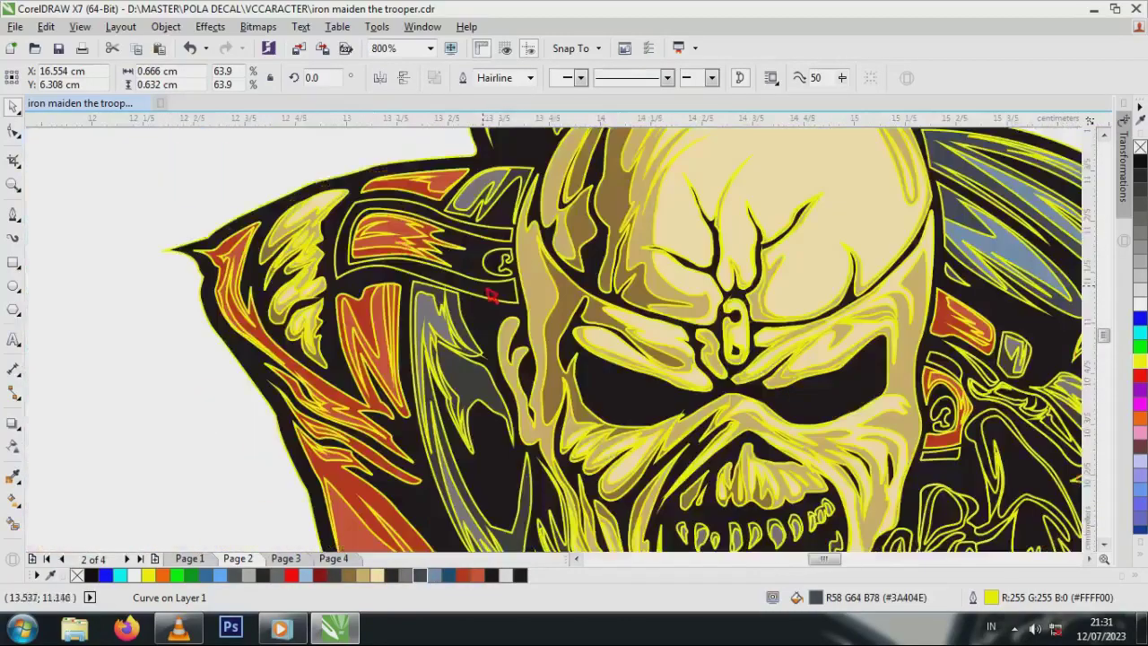
{"action": "left_click", "coordinate": [492, 296]}
{"action": "left_click", "coordinate": [475, 575]}
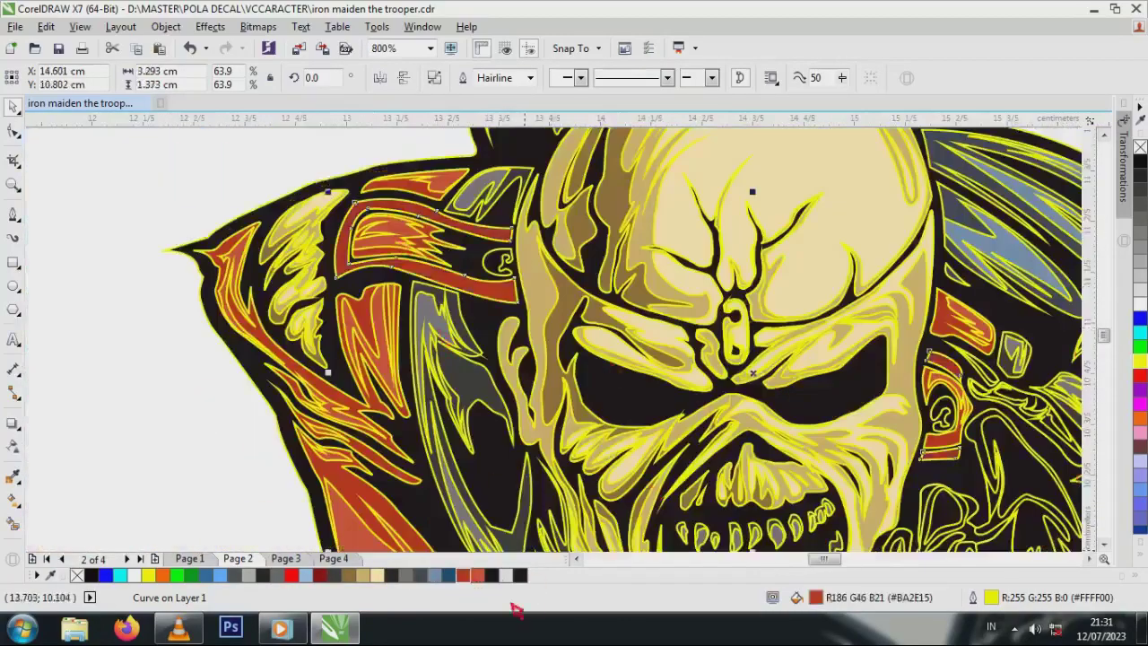
{"action": "left_click", "coordinate": [478, 574]}
{"action": "left_click", "coordinate": [506, 574]}
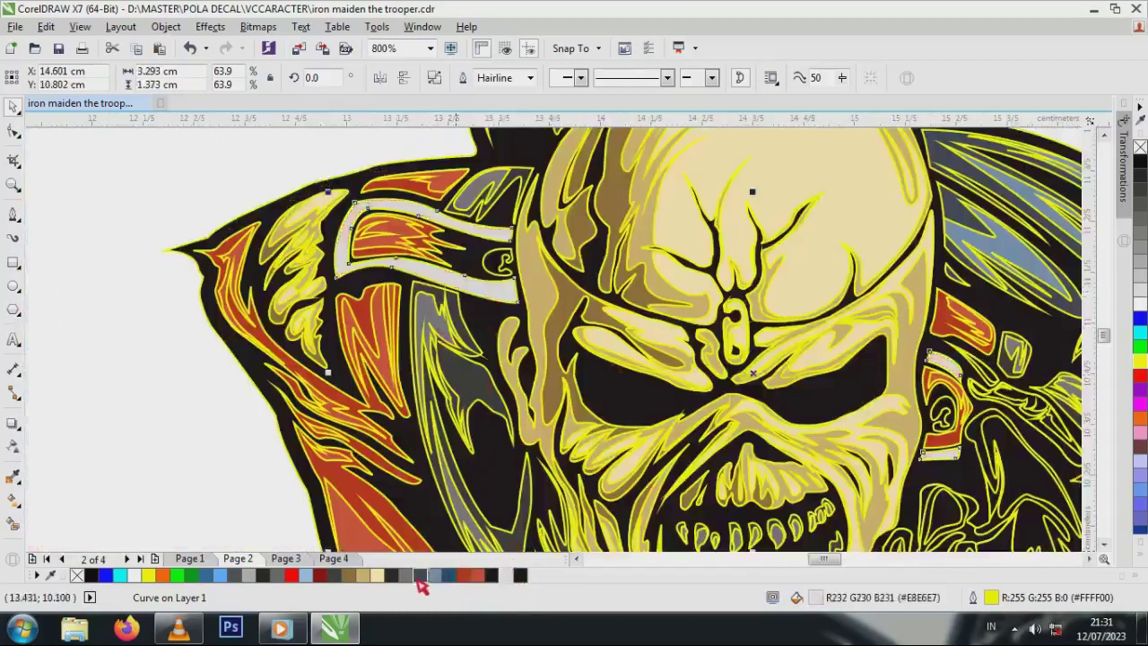
{"action": "left_click", "coordinate": [367, 574]}
- Fill the buttons on both shoulder straps with light grey
{"action": "left_click", "coordinate": [497, 261]}
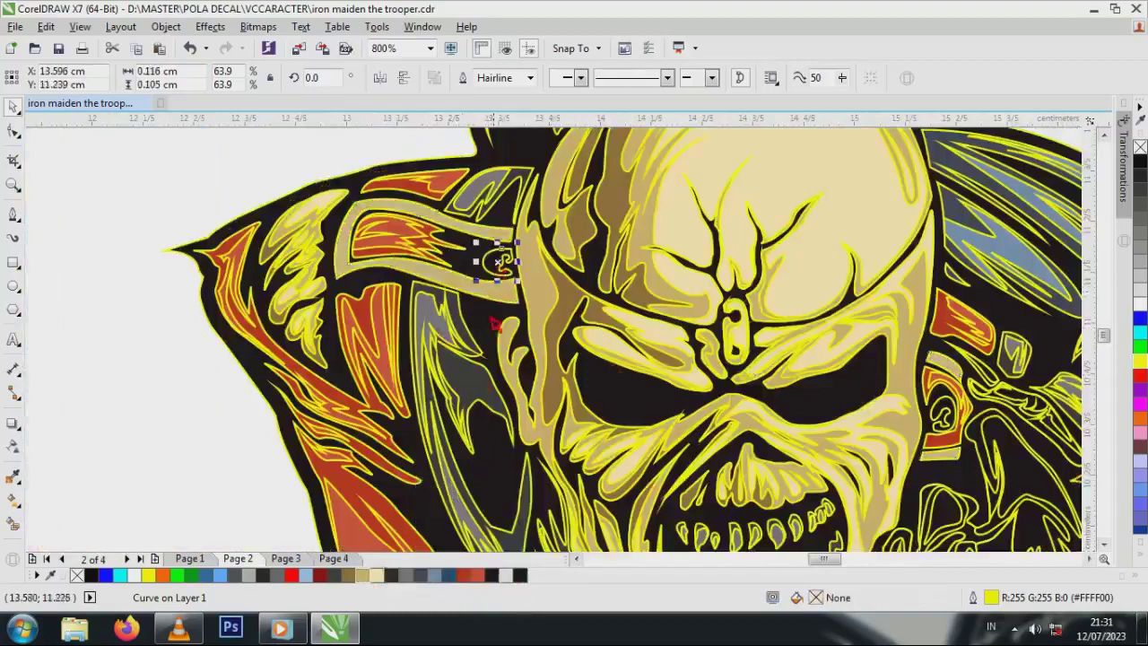
{"action": "left_click", "coordinate": [505, 575]}
{"action": "left_click", "coordinate": [961, 410]}
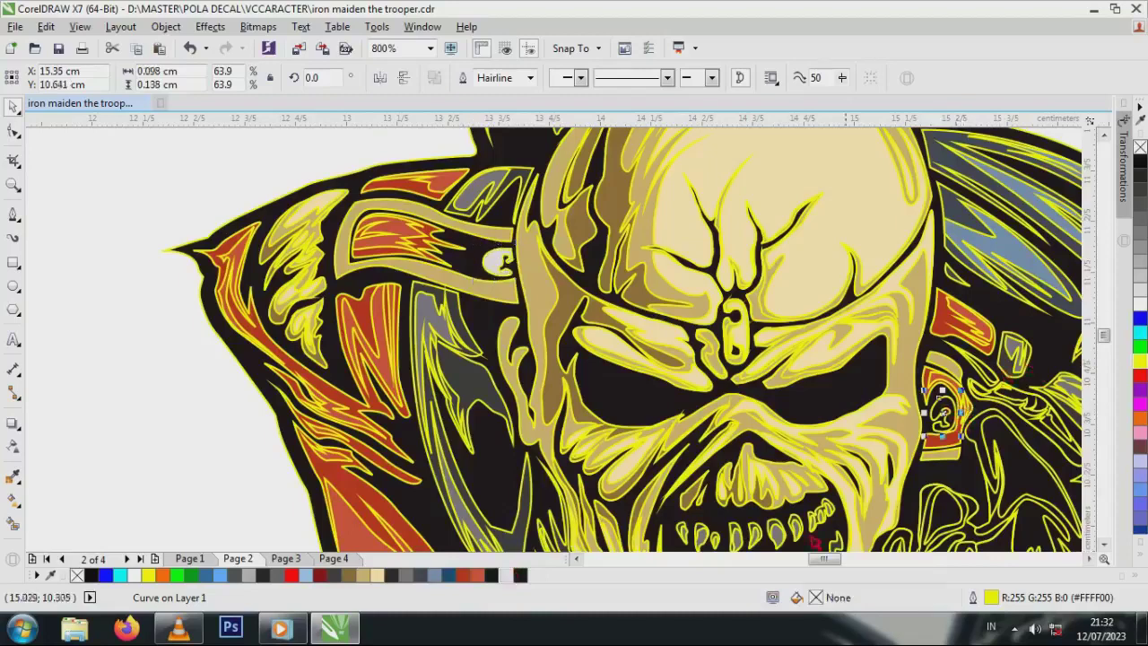
{"action": "left_click", "coordinate": [507, 576]}
{"action": "scroll", "coordinate": [528, 379], "scroll_direction": "down", "scroll_amount": 1}
- Sample light grey from the strap button and fill the highlight shapes of the upper teeth with it
{"action": "scroll", "coordinate": [647, 467], "scroll_direction": "up", "scroll_amount": 2}
{"action": "left_click", "coordinate": [672, 425]}
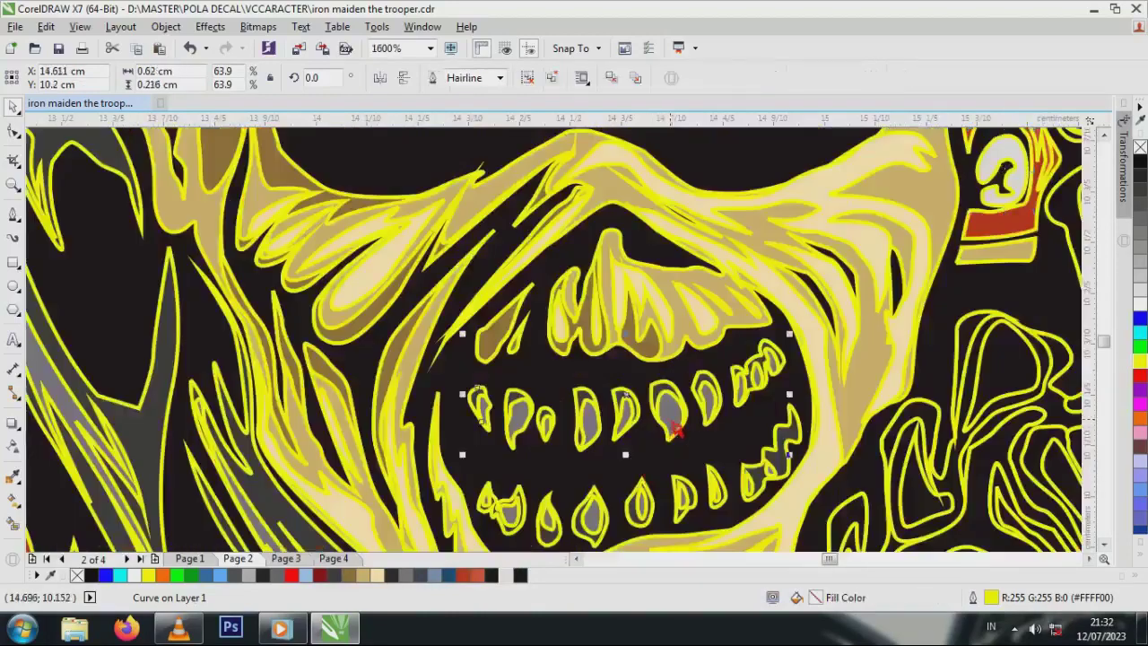
{"action": "left_click", "coordinate": [12, 476]}
{"action": "left_click", "coordinate": [993, 161]}
{"action": "left_click", "coordinate": [672, 414]}
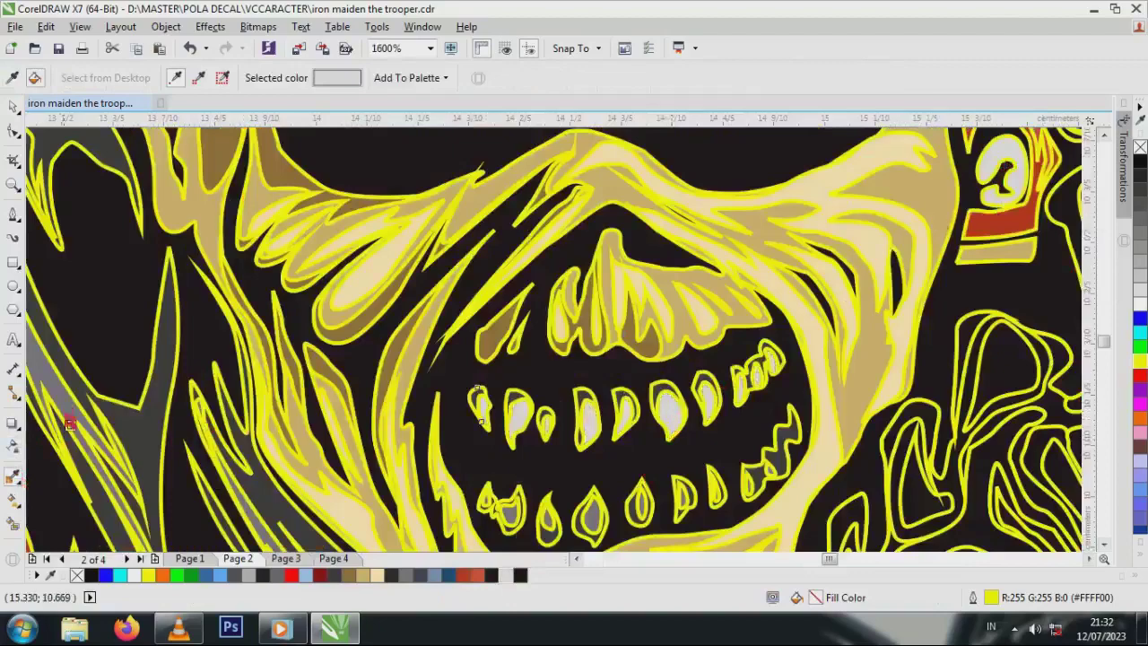
- Sample medium grey from the clothing's highlight and fill the base shapes of the upper and lower teeth with it
{"action": "left_click", "coordinate": [75, 397], "text": "shift"}
{"action": "scroll", "coordinate": [525, 403], "scroll_direction": "up", "scroll_amount": 2}
{"action": "scroll", "coordinate": [584, 367], "scroll_direction": "down", "scroll_amount": 2}
{"action": "scroll", "coordinate": [576, 487], "scroll_direction": "up", "scroll_amount": 2}
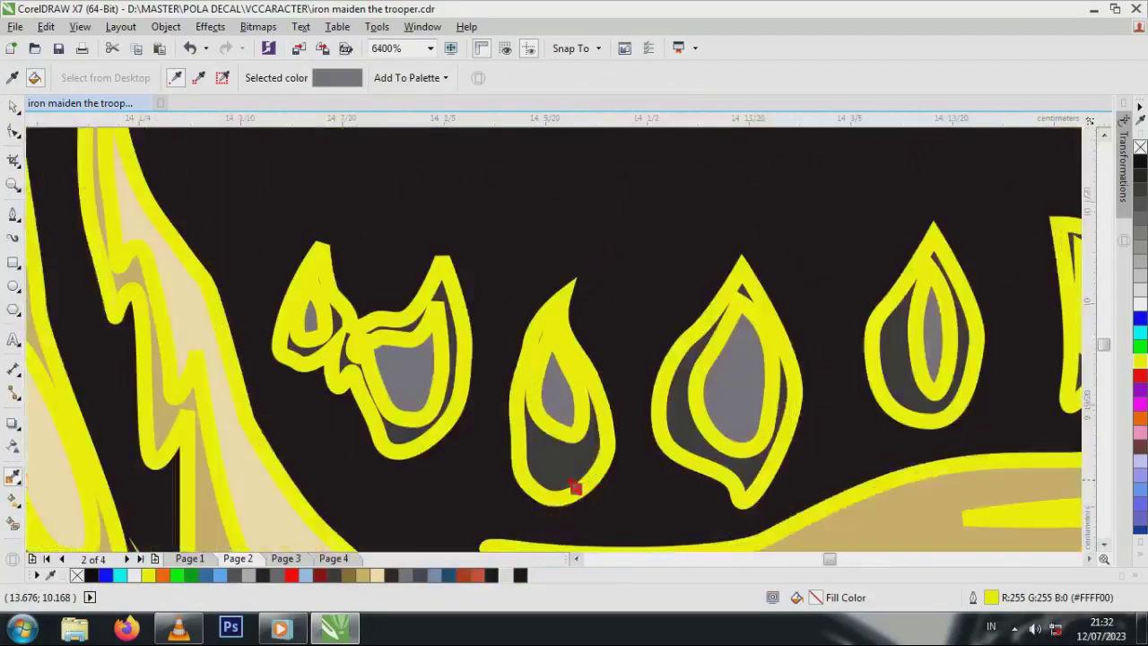
- Fill the inner highlight shapes of the lower teeth with light grey
{"action": "scroll", "coordinate": [560, 466], "scroll_direction": "down", "scroll_amount": 2}
{"action": "scroll", "coordinate": [594, 431], "scroll_direction": "up", "scroll_amount": 1}
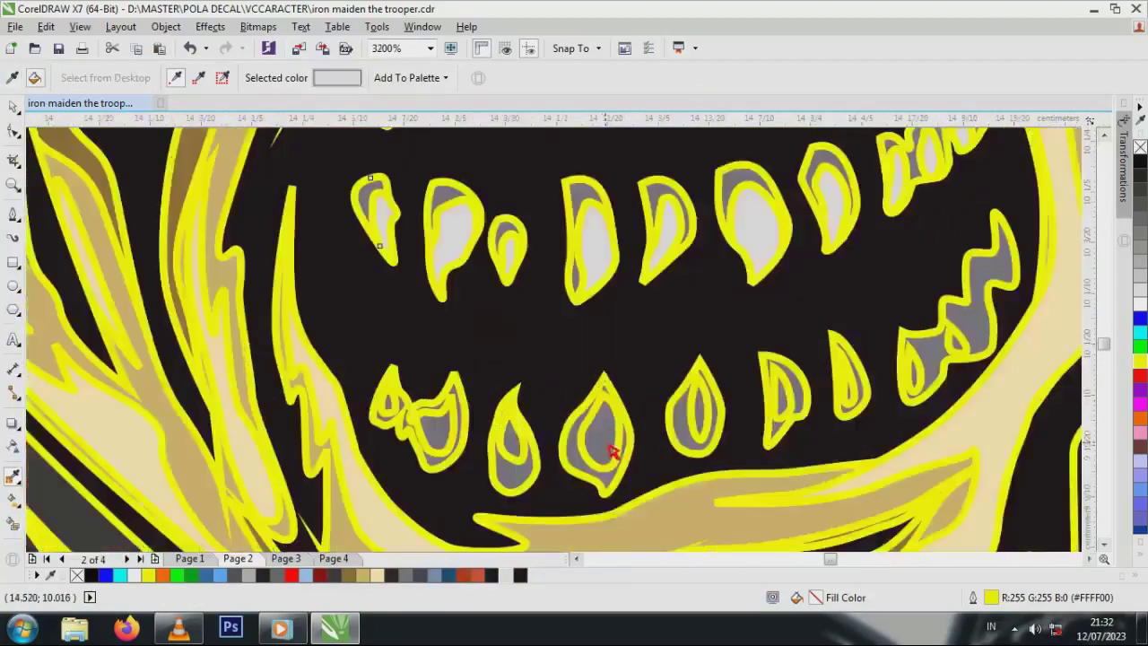
{"action": "scroll", "coordinate": [610, 449], "scroll_direction": "down", "scroll_amount": 3}
{"action": "scroll", "coordinate": [581, 412], "scroll_direction": "down", "scroll_amount": 2}
{"action": "scroll", "coordinate": [641, 452], "scroll_direction": "up", "scroll_amount": 2}
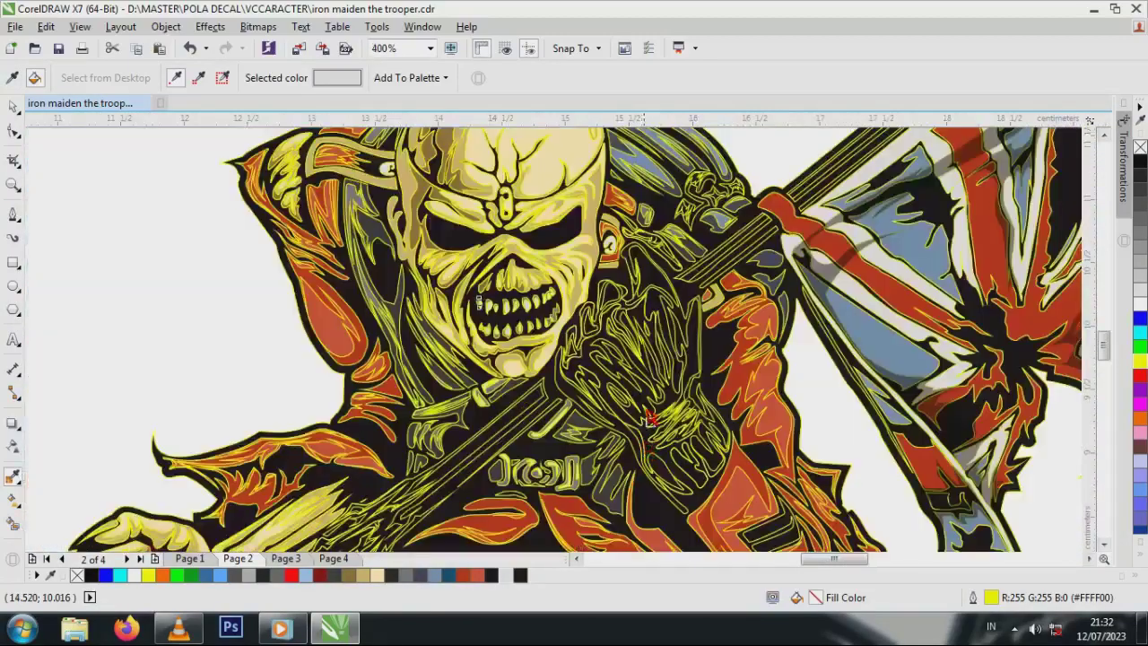
- Try the whole character without outlines to check the flat colours, and undo the outline removal
{"action": "scroll", "coordinate": [618, 364], "scroll_direction": "down", "scroll_amount": 2}
{"action": "scroll", "coordinate": [649, 305], "scroll_direction": "down", "scroll_amount": 1}
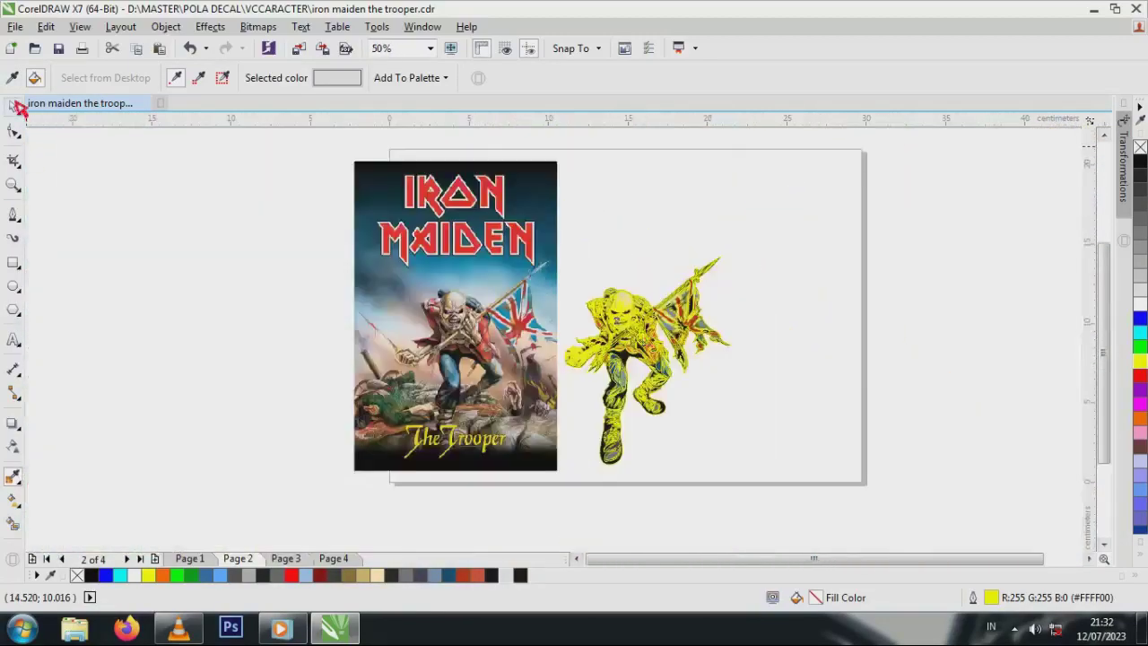
{"action": "left_click", "coordinate": [13, 106]}
{"action": "left_click_drag", "start_coordinate": [812, 226], "coordinate": [530, 515]}
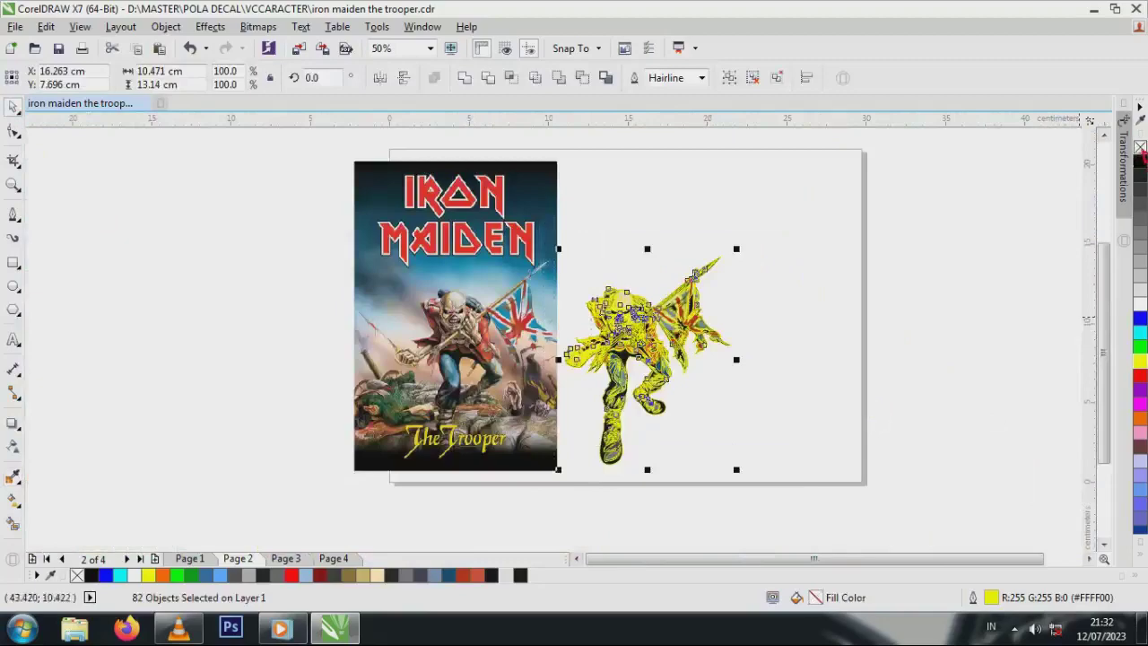
{"action": "right_click", "coordinate": [1139, 146]}
{"action": "key", "text": "Escape"}
{"action": "scroll", "coordinate": [634, 346], "scroll_direction": "up", "scroll_amount": 1}
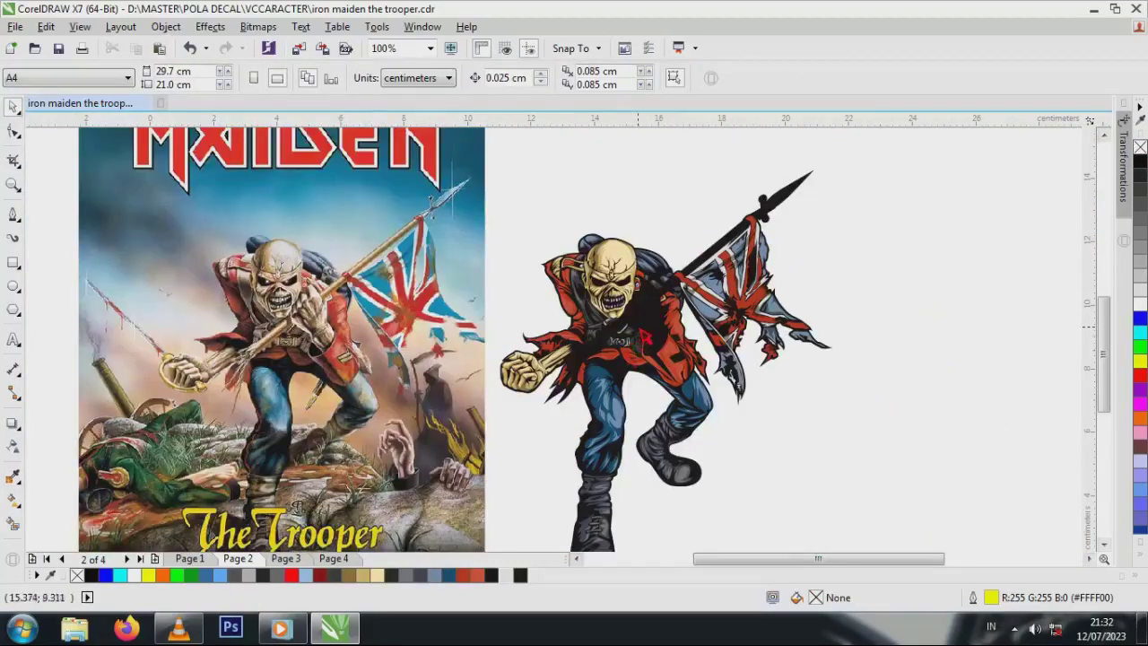
{"action": "scroll", "coordinate": [602, 305], "scroll_direction": "up", "scroll_amount": 2}
{"action": "scroll", "coordinate": [610, 305], "scroll_direction": "down", "scroll_amount": 1}
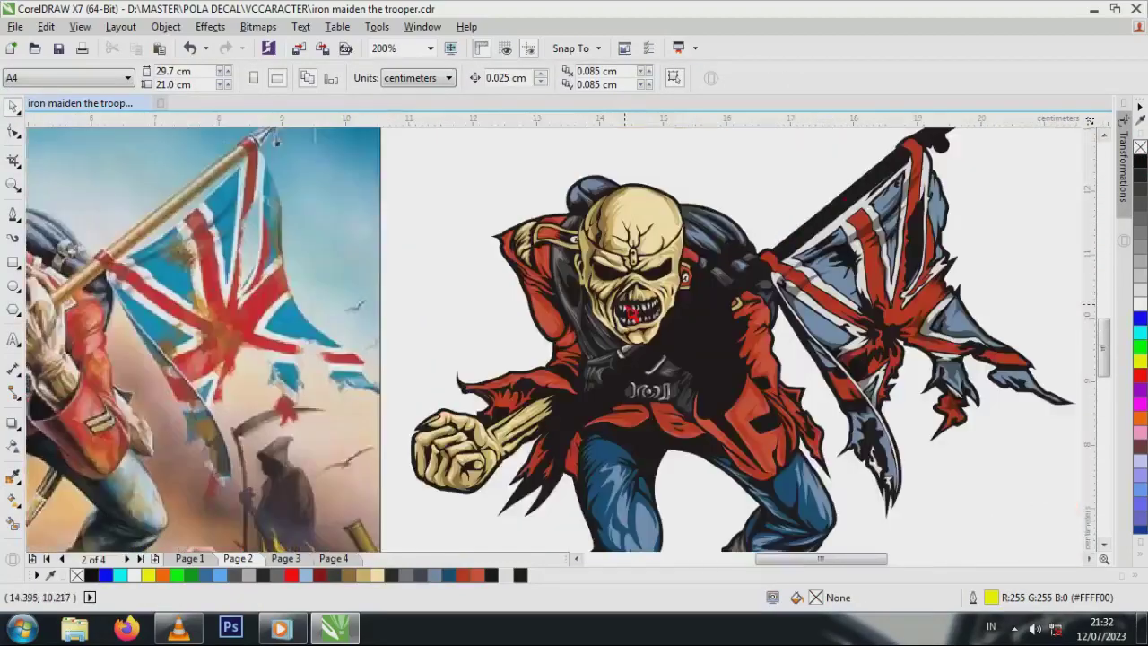
{"action": "key", "text": "ctrl+z"}
{"action": "left_click", "coordinate": [1002, 290]}
- Fill the middle band of the flagpole and its splintered lower end with tan
{"action": "scroll", "coordinate": [597, 402], "scroll_direction": "up", "scroll_amount": 3}
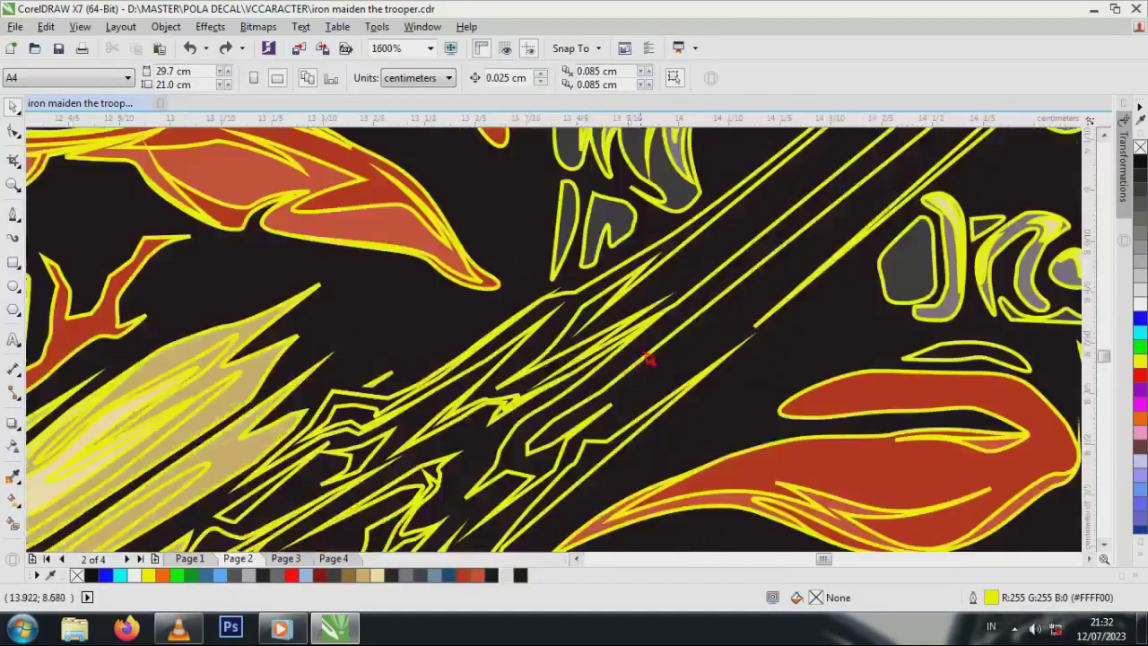
{"action": "scroll", "coordinate": [596, 403], "scroll_direction": "down", "scroll_amount": 2}
{"action": "scroll", "coordinate": [658, 349], "scroll_direction": "up", "scroll_amount": 1}
{"action": "left_click", "coordinate": [658, 348]}
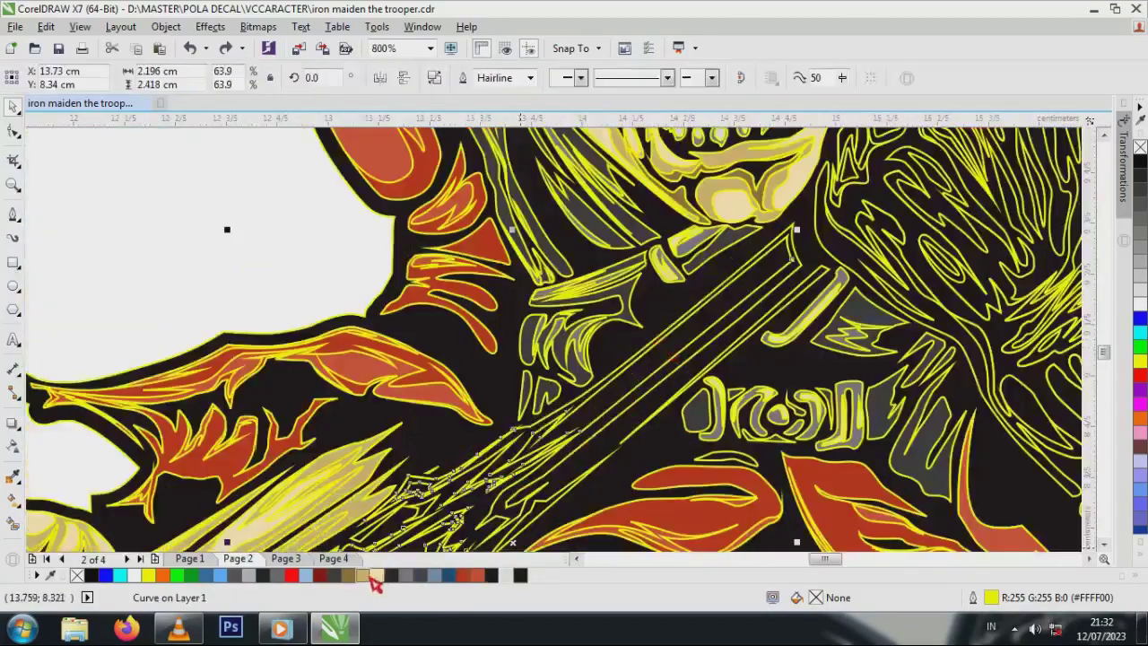
{"action": "left_click", "coordinate": [363, 575]}
{"action": "scroll", "coordinate": [520, 455], "scroll_direction": "up", "scroll_amount": 1}
{"action": "key", "text": "F10"}
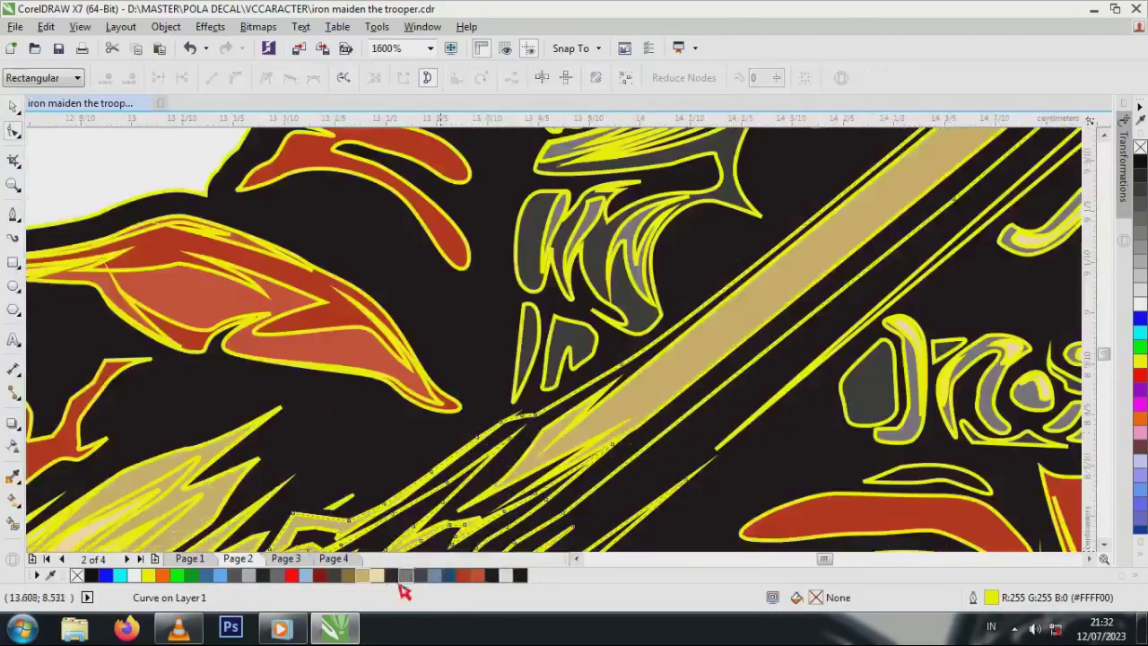
- Fill the flagpole's edge bands with brown and the thin strip alongside it with tan (#D4B46A)
{"action": "left_click", "coordinate": [351, 575]}
{"action": "scroll", "coordinate": [584, 425], "scroll_direction": "down", "scroll_amount": 3}
{"action": "scroll", "coordinate": [722, 330], "scroll_direction": "up", "scroll_amount": 3}
{"action": "left_click", "coordinate": [692, 355]}
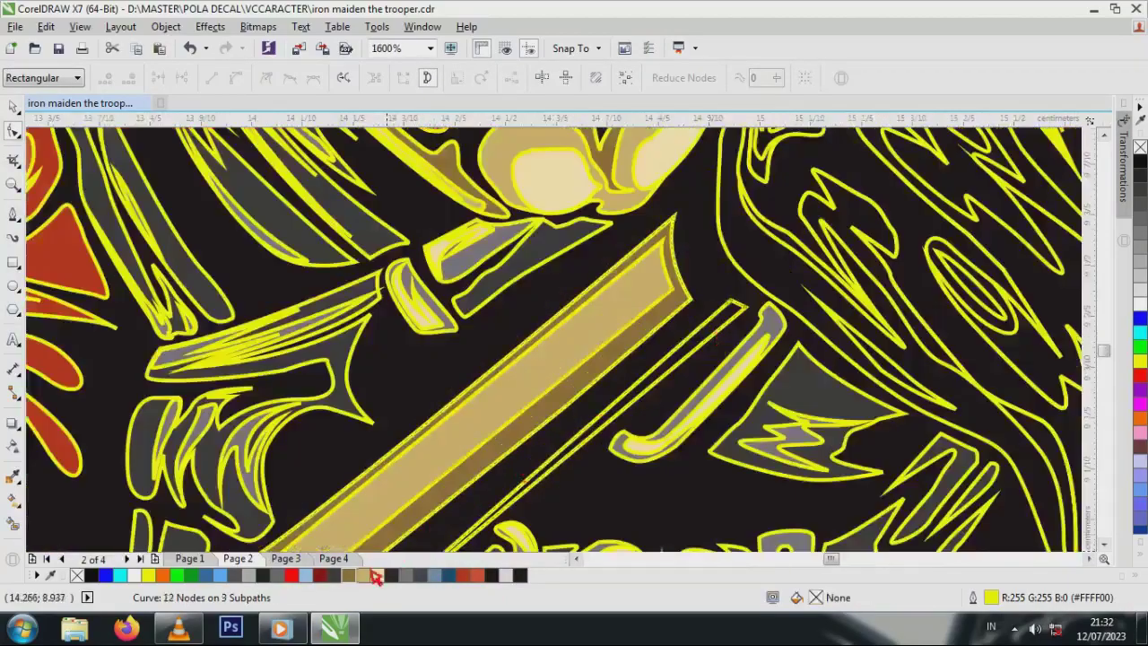
{"action": "left_click", "coordinate": [363, 575]}
- Sample cream from the skull and fill the highlight shapes of the raised hand with it
{"action": "scroll", "coordinate": [513, 432], "scroll_direction": "down", "scroll_amount": 2}
{"action": "left_click", "coordinate": [14, 476]}
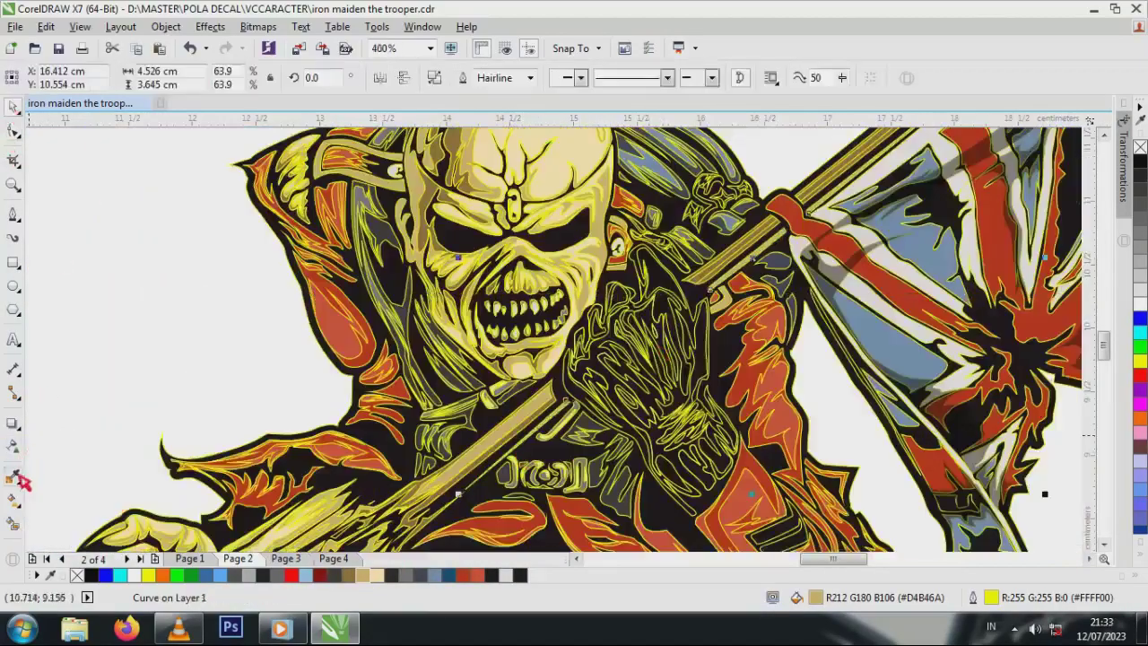
{"action": "left_click", "coordinate": [554, 182]}
{"action": "scroll", "coordinate": [594, 320], "scroll_direction": "up", "scroll_amount": 2}
{"action": "scroll", "coordinate": [681, 278], "scroll_direction": "down", "scroll_amount": 1}
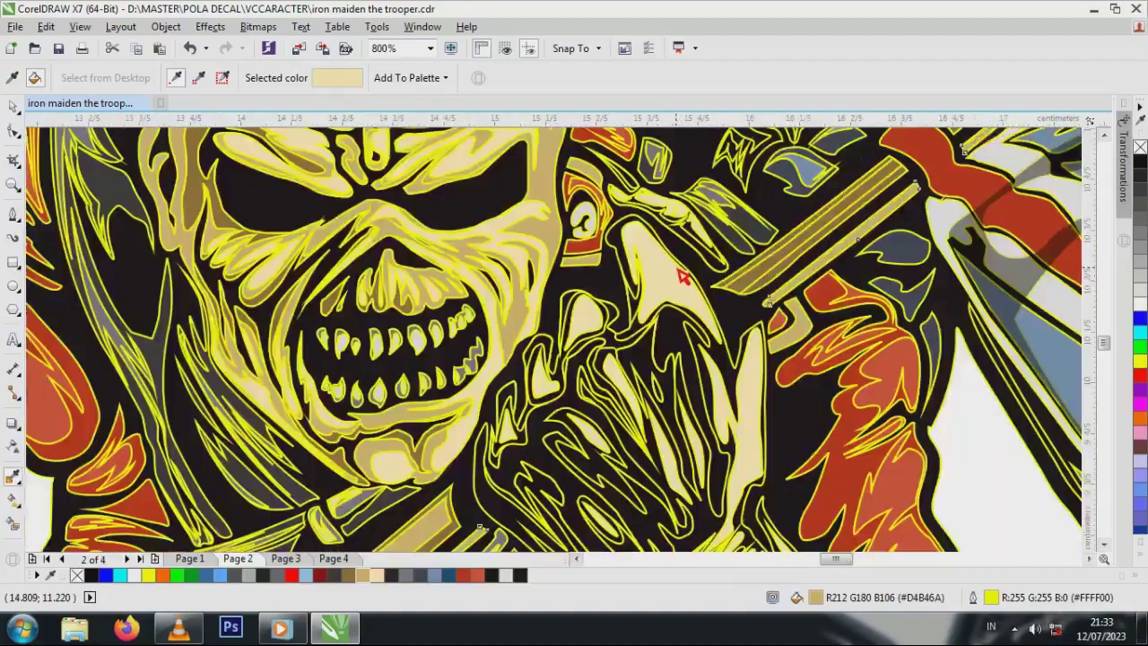
{"action": "scroll", "coordinate": [571, 312], "scroll_direction": "up", "scroll_amount": 2}
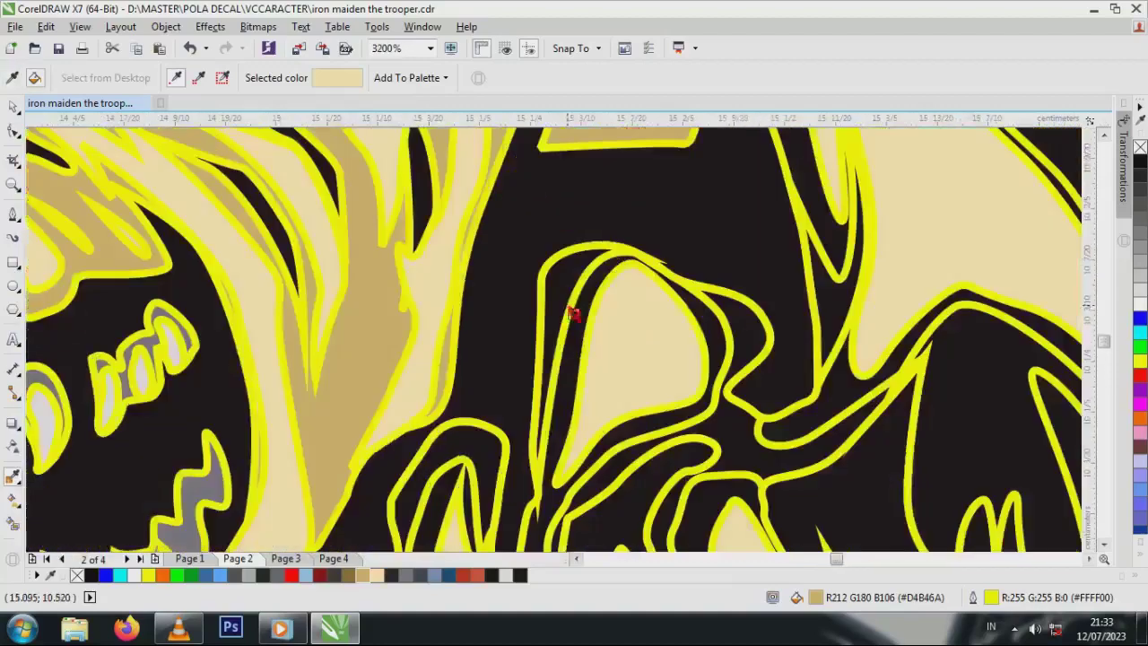
- Sample tan from the artwork and fill the mid-tone shapes of the raised hand with it
{"action": "scroll", "coordinate": [579, 366], "scroll_direction": "down", "scroll_amount": 2}
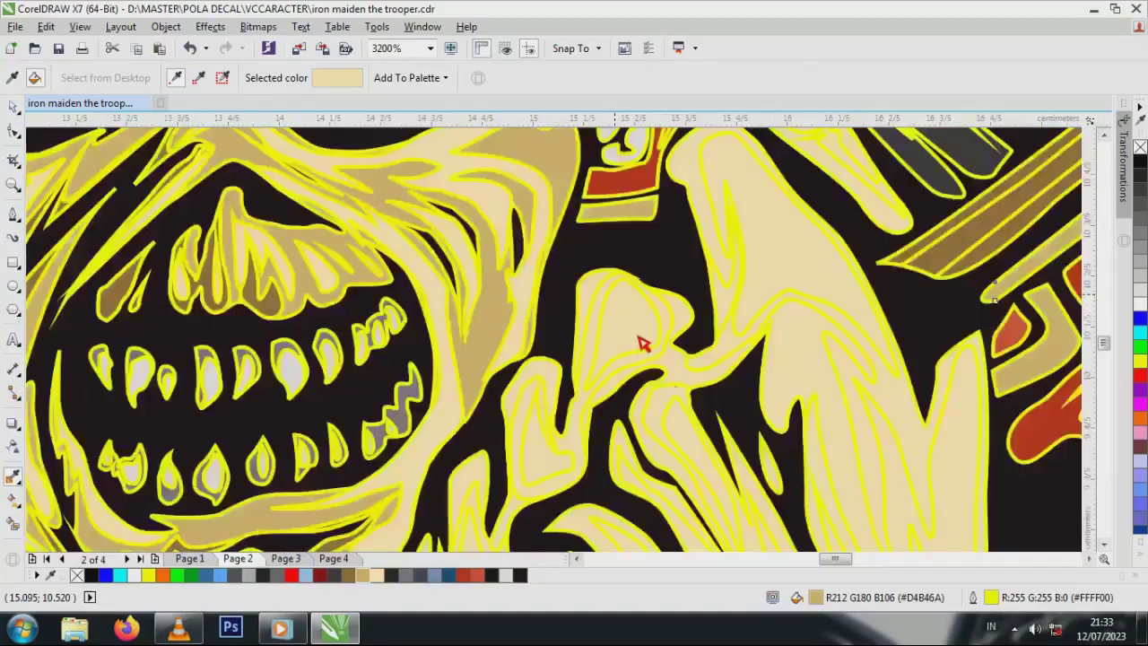
{"action": "left_click", "coordinate": [595, 243]}
{"action": "scroll", "coordinate": [597, 304], "scroll_direction": "up", "scroll_amount": 2}
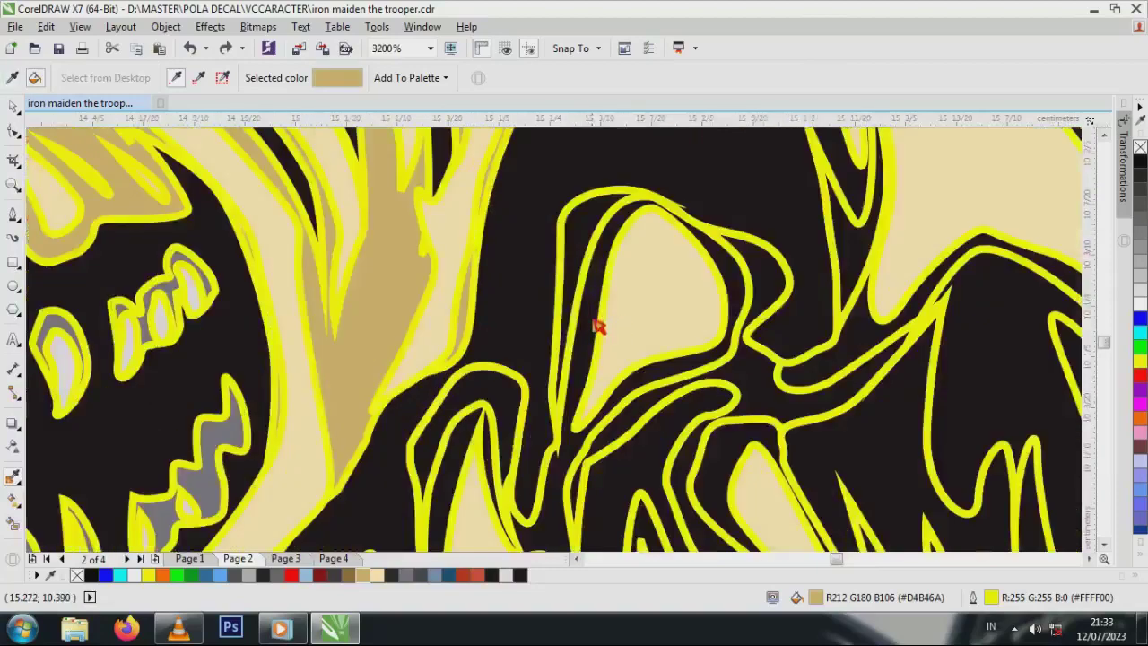
{"action": "scroll", "coordinate": [593, 328], "scroll_direction": "down", "scroll_amount": 2}
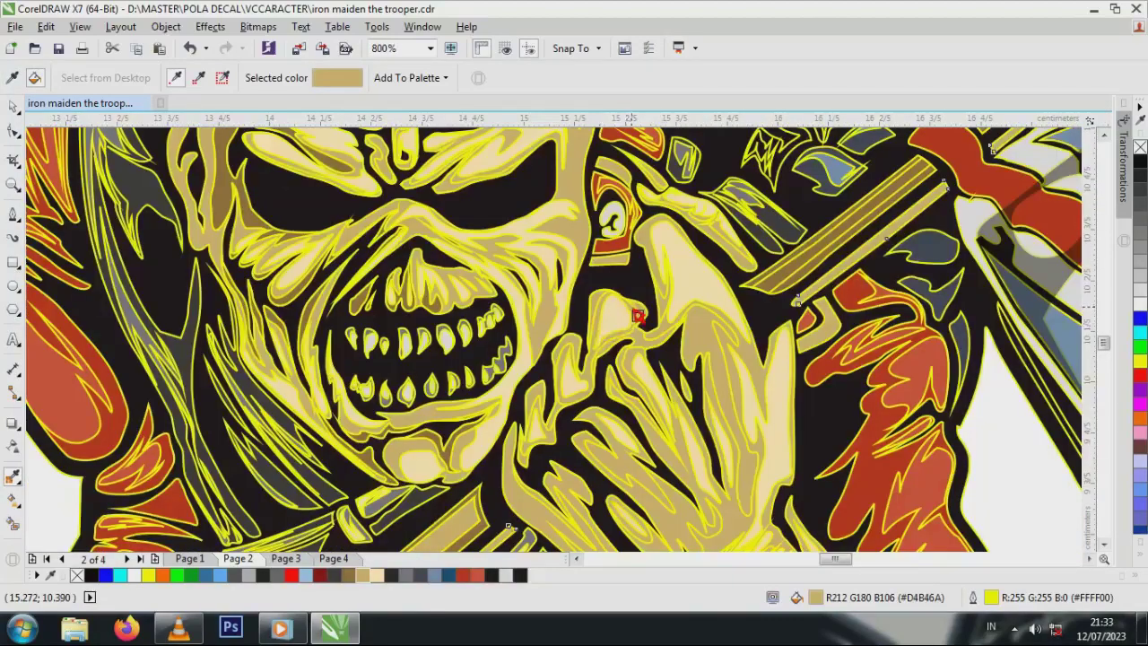
- Sample brown from the face's shading and fill the shadow shapes on the raised hand's lower part and wrist
{"action": "left_click", "coordinate": [328, 178]}
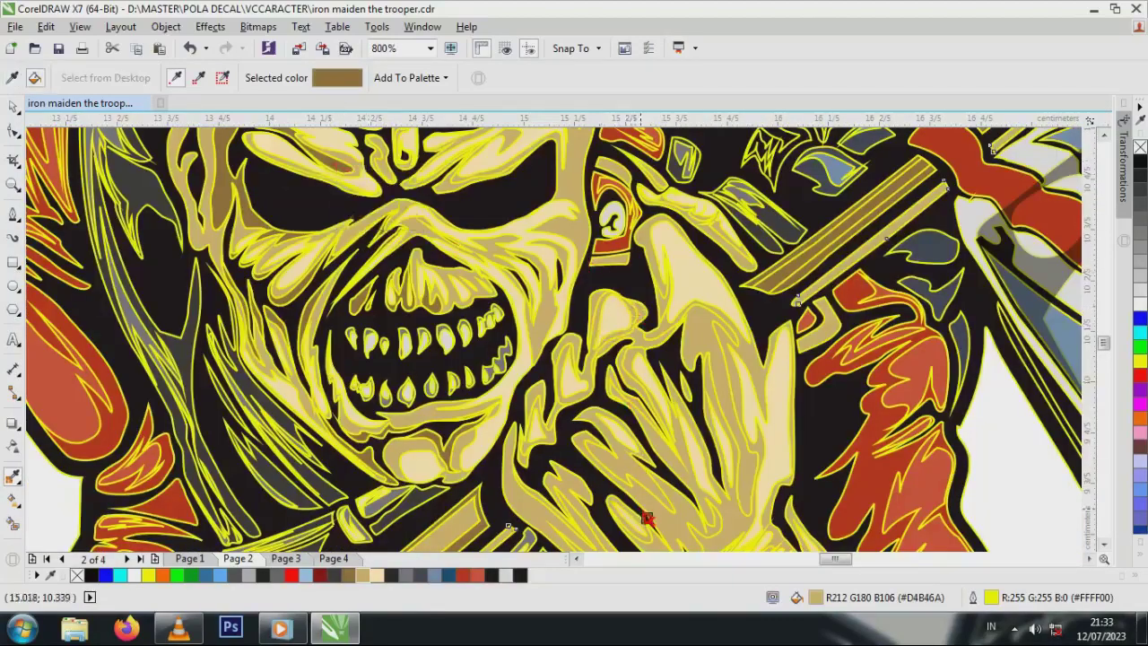
{"action": "scroll", "coordinate": [652, 371], "scroll_direction": "down", "scroll_amount": 1}
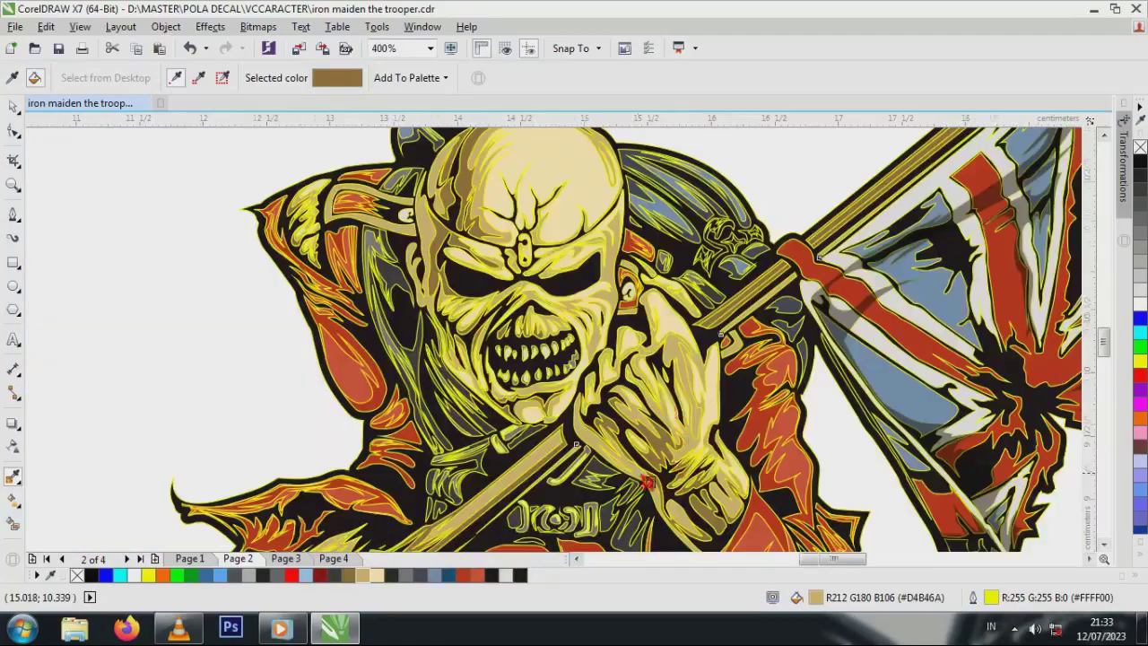
{"action": "scroll", "coordinate": [646, 483], "scroll_direction": "up", "scroll_amount": 3}
{"action": "scroll", "coordinate": [579, 457], "scroll_direction": "down", "scroll_amount": 1}
{"action": "scroll", "coordinate": [727, 366], "scroll_direction": "up", "scroll_amount": 1}
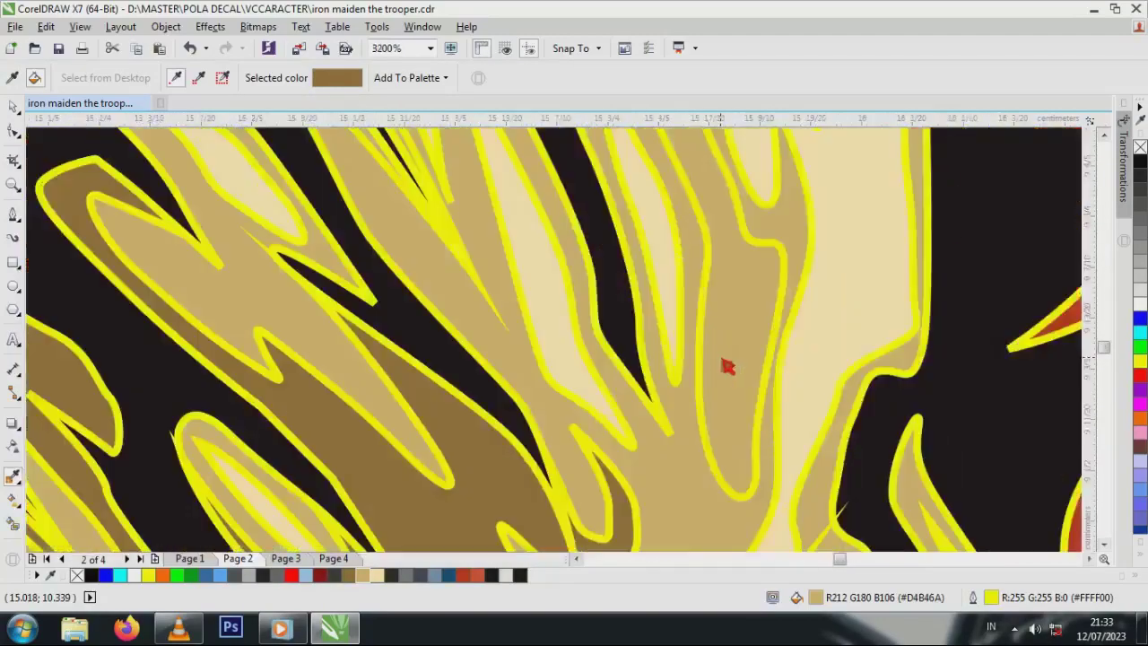
- Fill the remaining shadow shapes on the raised hand's fingers and fingertips with the same brown
{"action": "scroll", "coordinate": [726, 365], "scroll_direction": "down", "scroll_amount": 2}
{"action": "scroll", "coordinate": [617, 355], "scroll_direction": "up", "scroll_amount": 1}
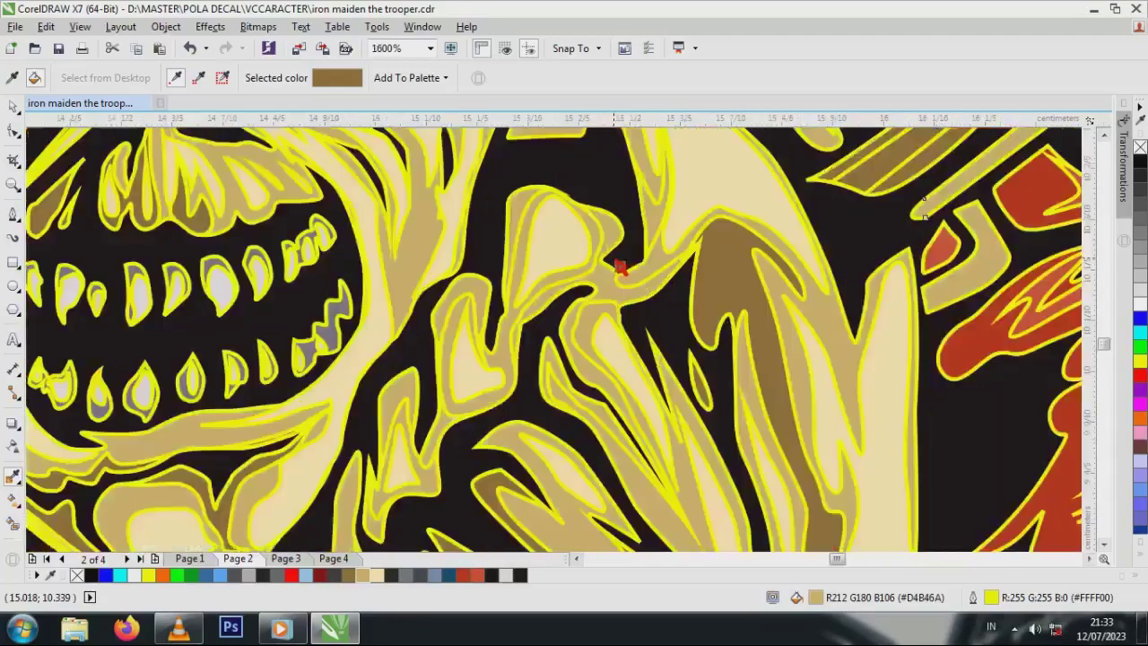
{"action": "scroll", "coordinate": [600, 243], "scroll_direction": "up", "scroll_amount": 1}
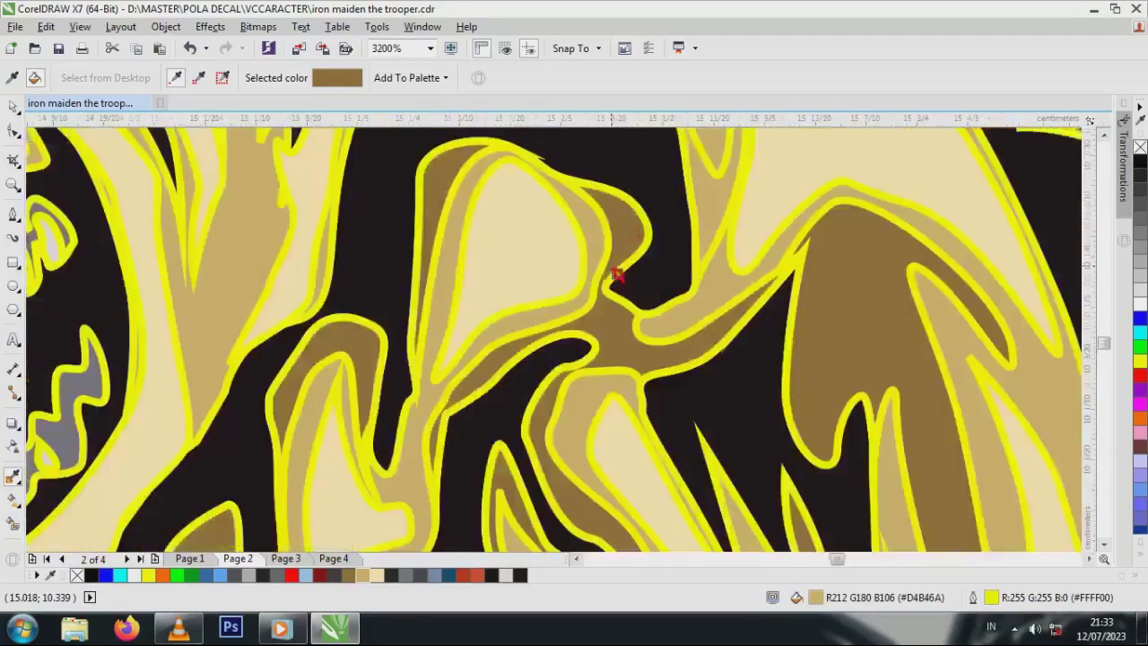
{"action": "scroll", "coordinate": [618, 275], "scroll_direction": "down", "scroll_amount": 1}
{"action": "scroll", "coordinate": [663, 269], "scroll_direction": "down", "scroll_amount": 1}
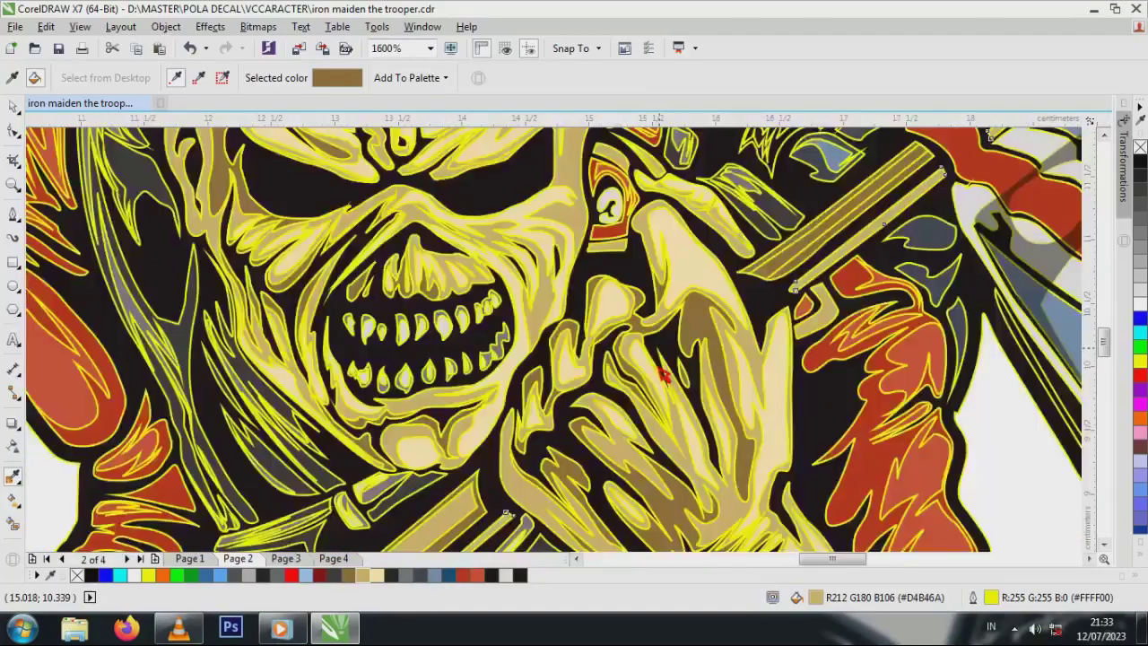
{"action": "scroll", "coordinate": [661, 314], "scroll_direction": "down", "scroll_amount": 1}
{"action": "scroll", "coordinate": [664, 323], "scroll_direction": "up", "scroll_amount": 2}
{"action": "scroll", "coordinate": [653, 274], "scroll_direction": "down", "scroll_amount": 1}
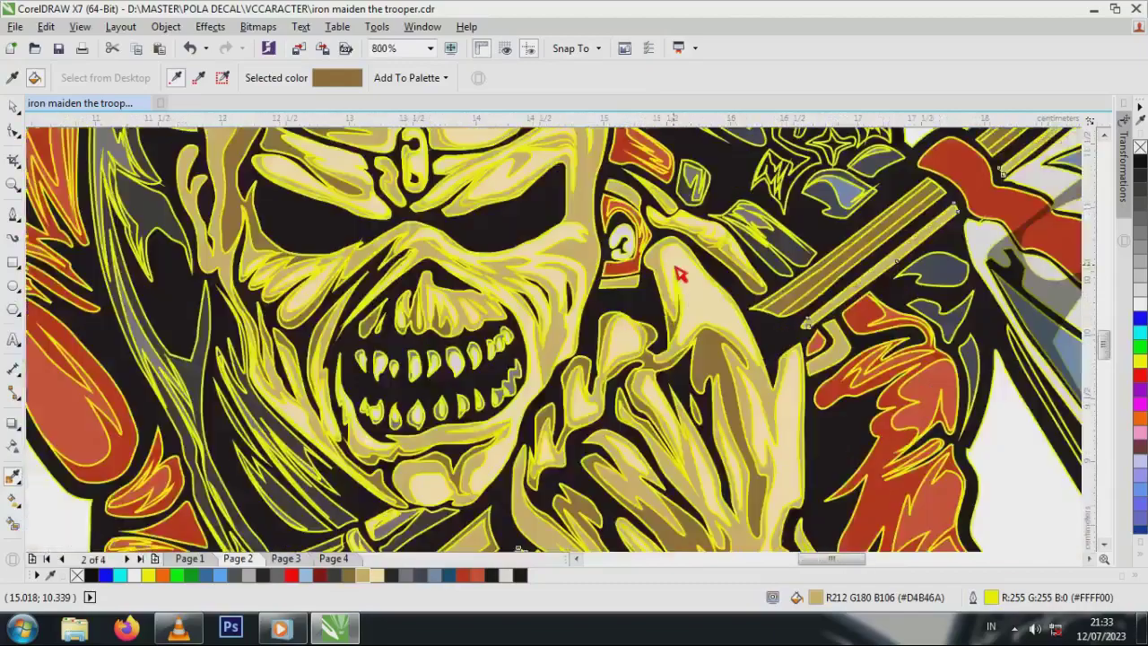
{"action": "scroll", "coordinate": [640, 425], "scroll_direction": "up", "scroll_amount": 1}
{"action": "scroll", "coordinate": [767, 446], "scroll_direction": "down", "scroll_amount": 2}
{"action": "scroll", "coordinate": [766, 446], "scroll_direction": "up", "scroll_amount": 2}
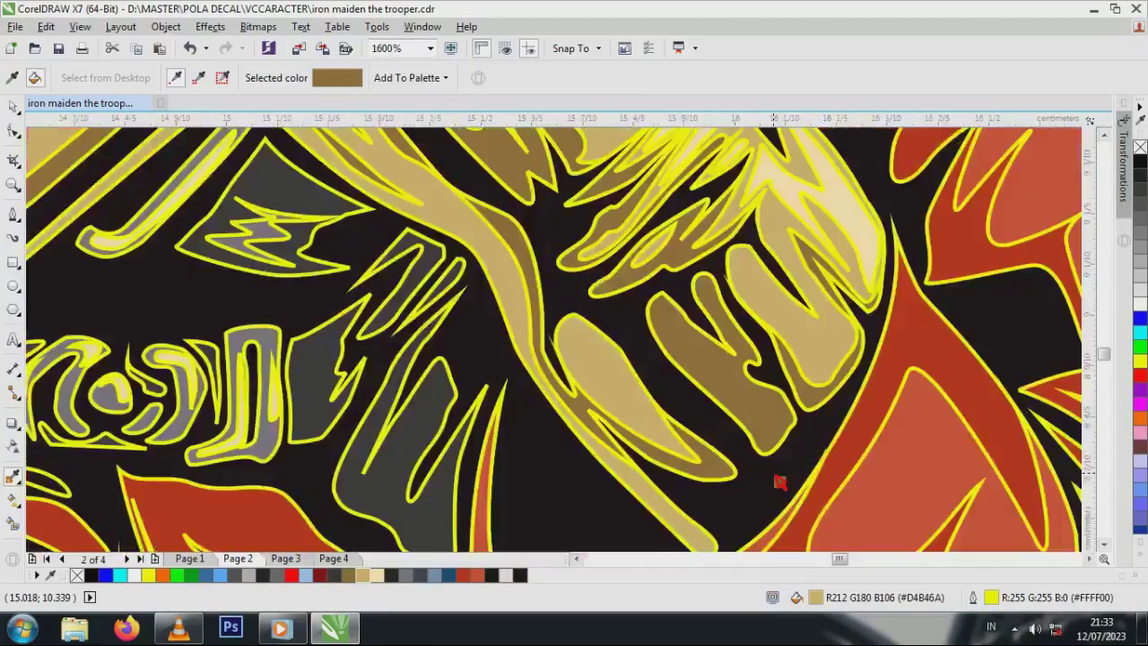
{"action": "scroll", "coordinate": [673, 470], "scroll_direction": "down", "scroll_amount": 1}
{"action": "scroll", "coordinate": [639, 412], "scroll_direction": "down", "scroll_amount": 1}
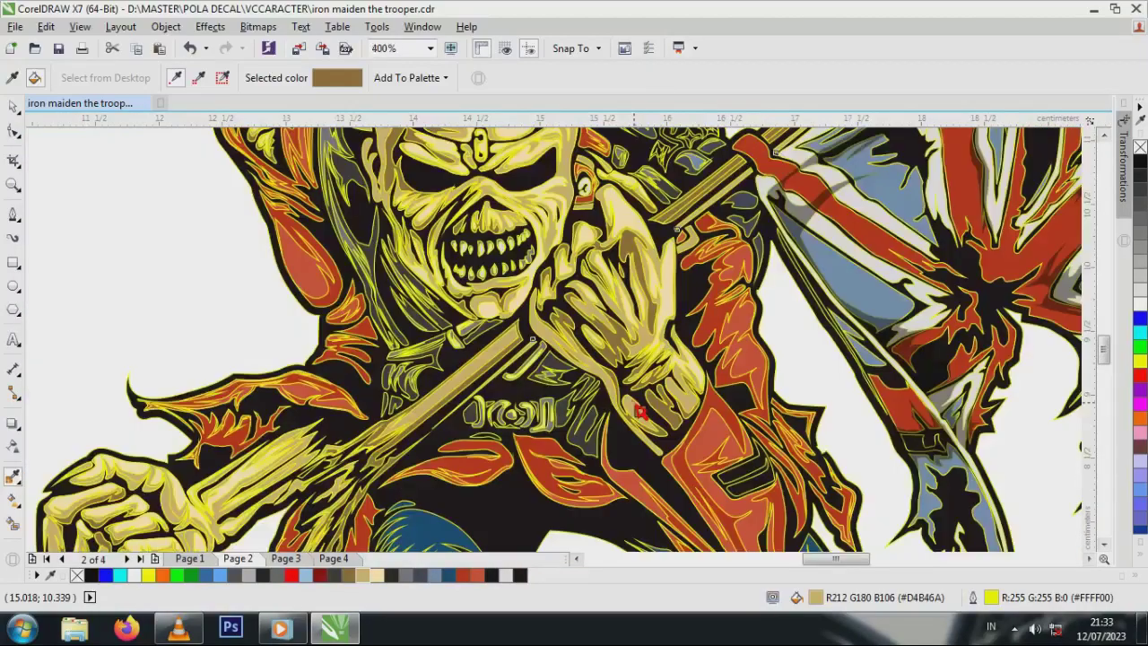
{"action": "scroll", "coordinate": [584, 377], "scroll_direction": "up", "scroll_amount": 2}
{"action": "scroll", "coordinate": [634, 379], "scroll_direction": "down", "scroll_amount": 4}
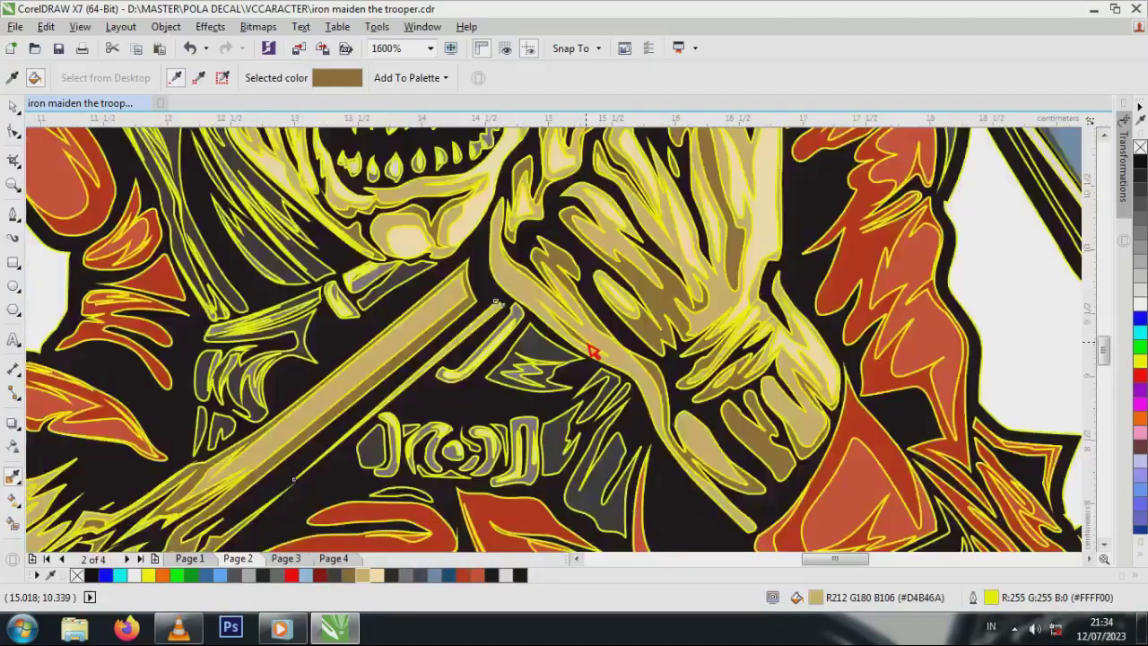
- Select the whole traced character and remove the outlines from all its shapes
{"action": "left_click", "coordinate": [13, 107]}
{"action": "left_click", "coordinate": [529, 204]}
{"action": "scroll", "coordinate": [630, 275], "scroll_direction": "down", "scroll_amount": 1}
{"action": "left_click_drag", "start_coordinate": [760, 190], "coordinate": [510, 481]}
{"action": "key", "text": "Delete"}
{"action": "scroll", "coordinate": [930, 465], "scroll_direction": "up", "scroll_amount": 2}
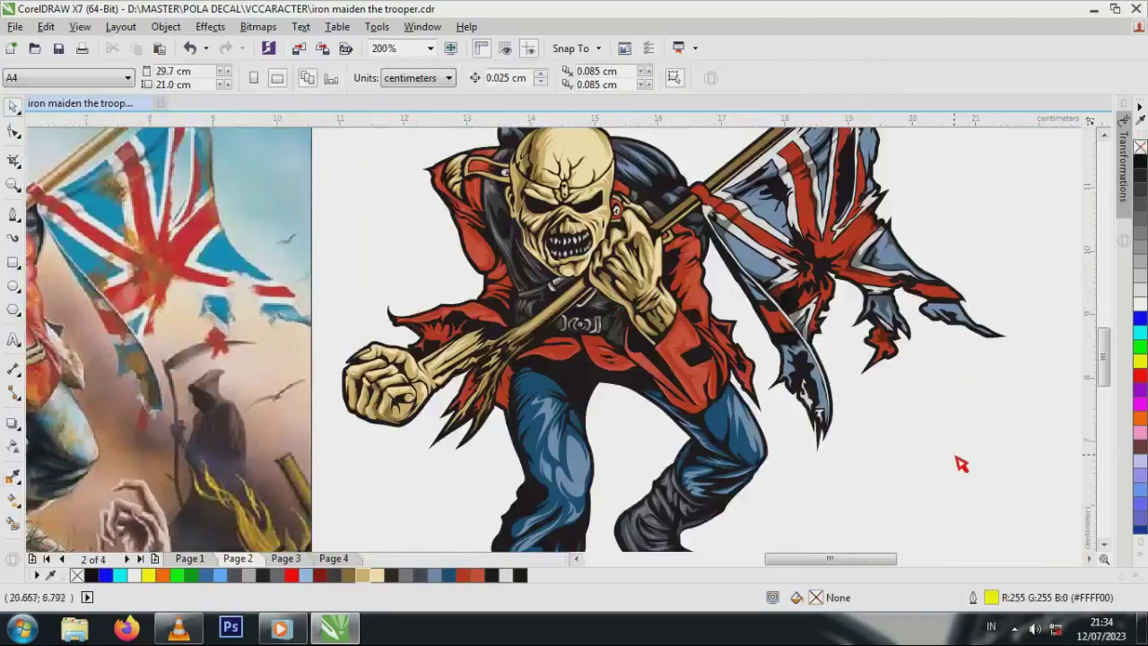
- Recolour the jacket's light red highlight shapes with bright red
{"action": "left_click", "coordinate": [682, 346]}
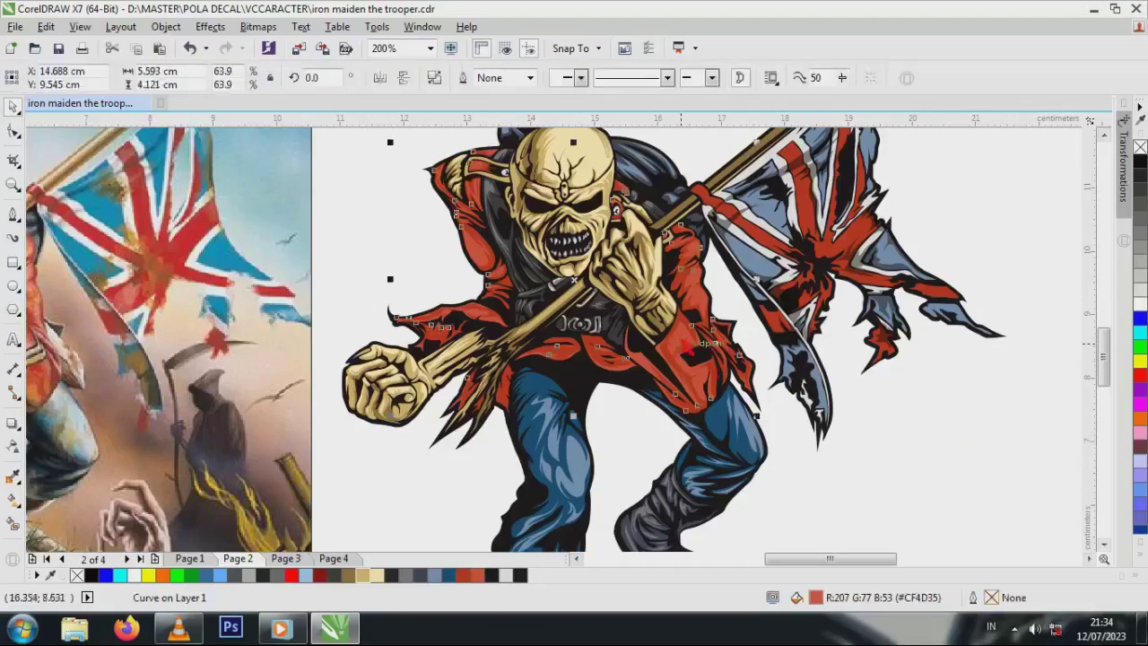
{"action": "left_click", "coordinate": [1139, 375]}
{"action": "key", "text": "Escape"}
{"action": "scroll", "coordinate": [702, 365], "scroll_direction": "up", "scroll_amount": 1}
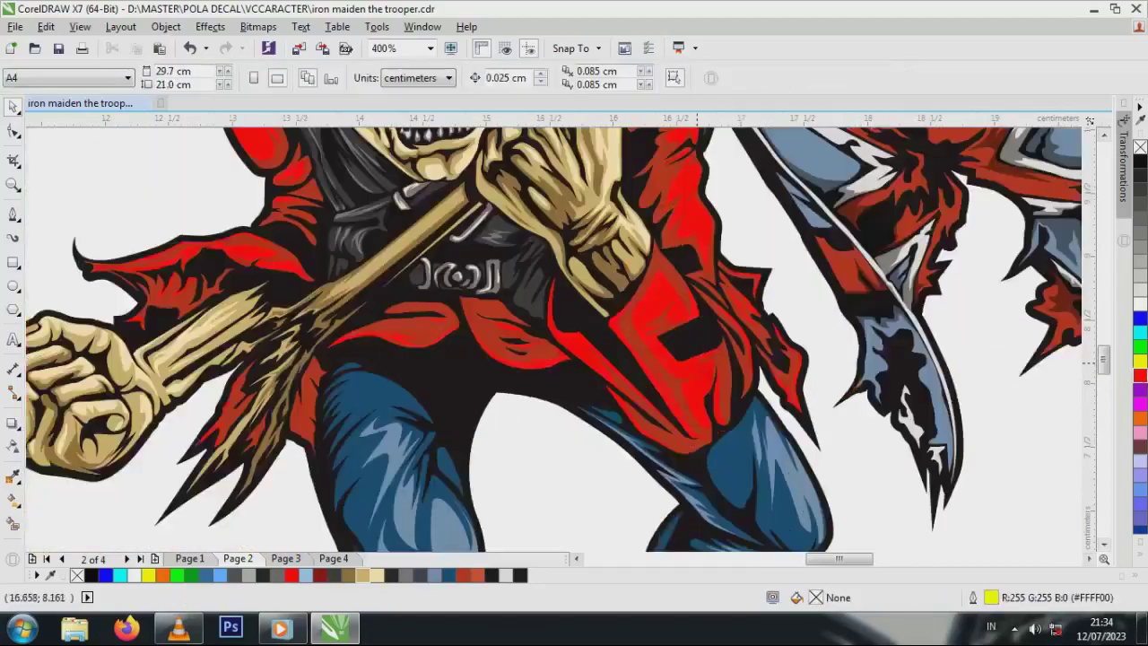
- Sample dark red (#66180A) from the flag's shading and fill the jacket's base shapes with it
{"action": "left_click", "coordinate": [631, 338]}
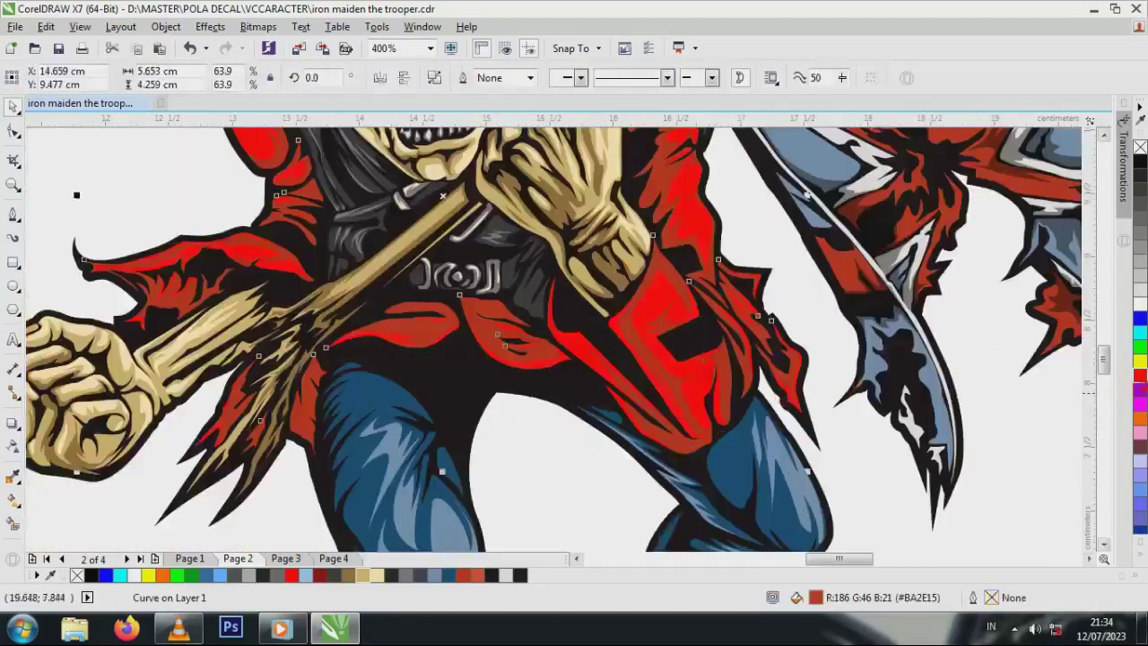
{"action": "left_click", "coordinate": [13, 476]}
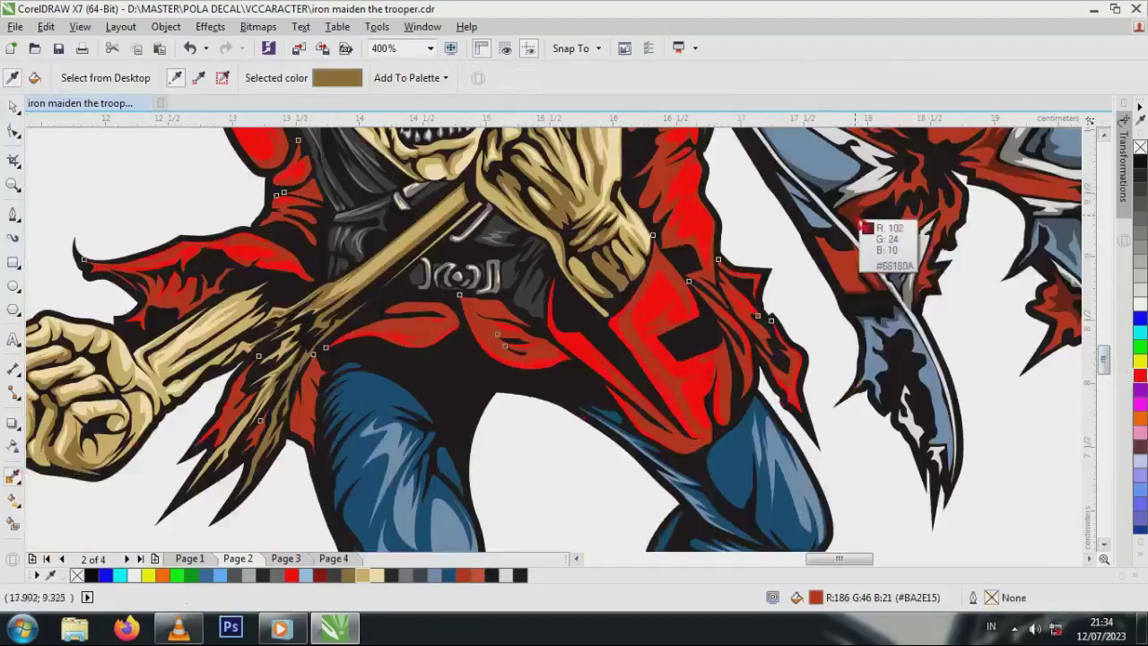
{"action": "left_click", "coordinate": [711, 332]}
{"action": "left_click", "coordinate": [663, 269]}
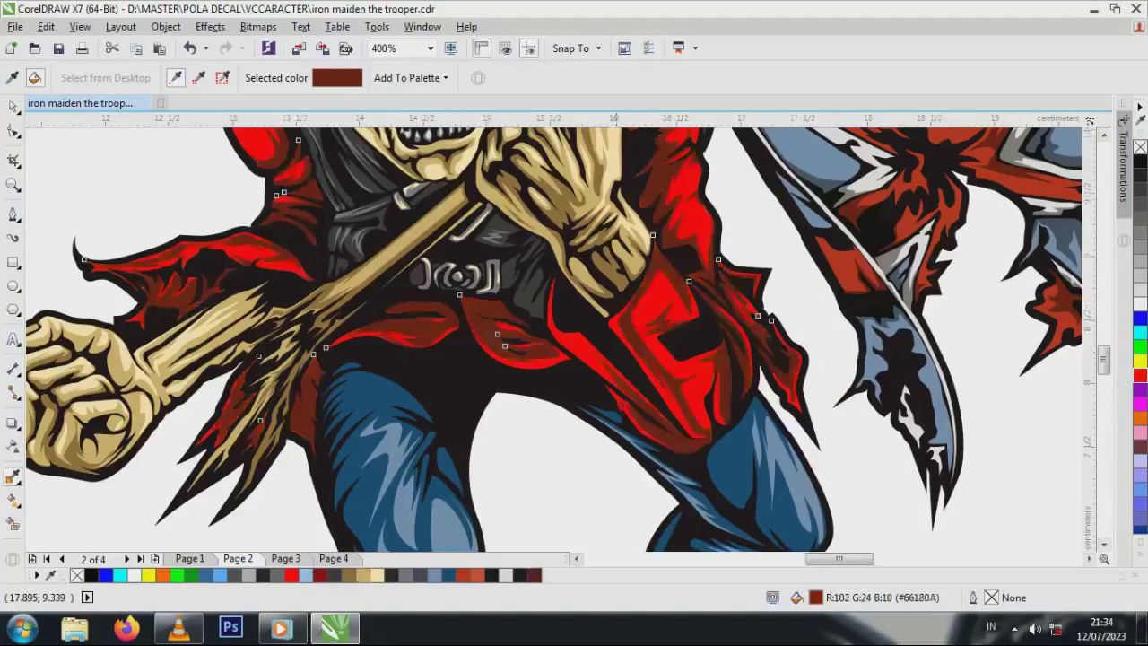
{"action": "scroll", "coordinate": [664, 269], "scroll_direction": "down", "scroll_amount": 1}
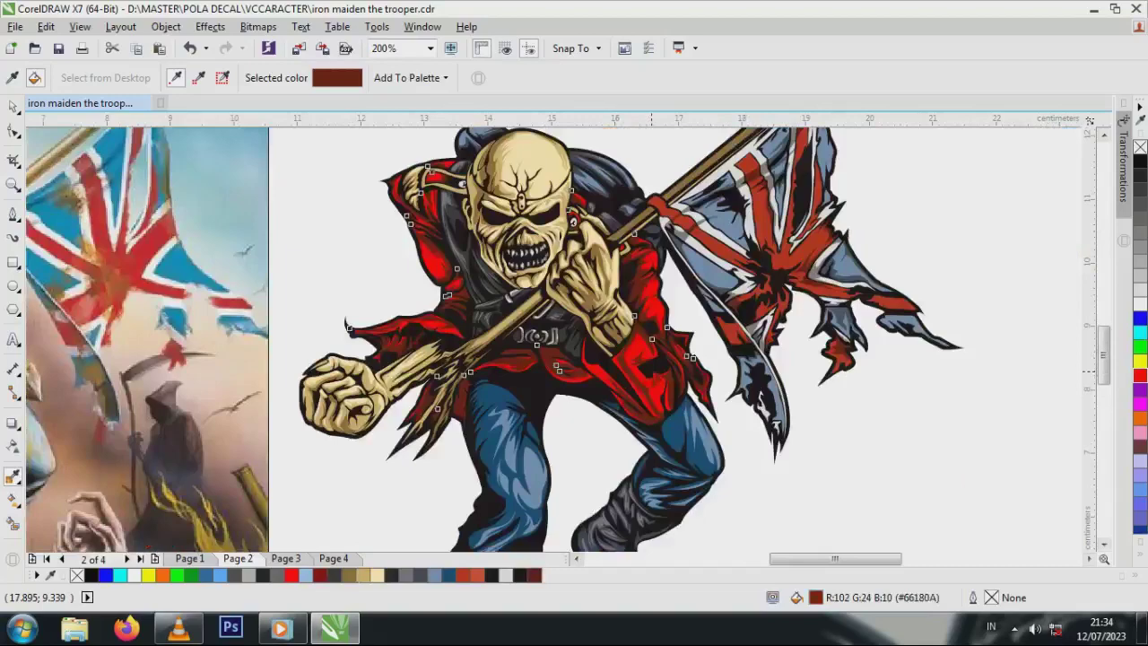
{"action": "scroll", "coordinate": [626, 431], "scroll_direction": "down", "scroll_amount": 1}
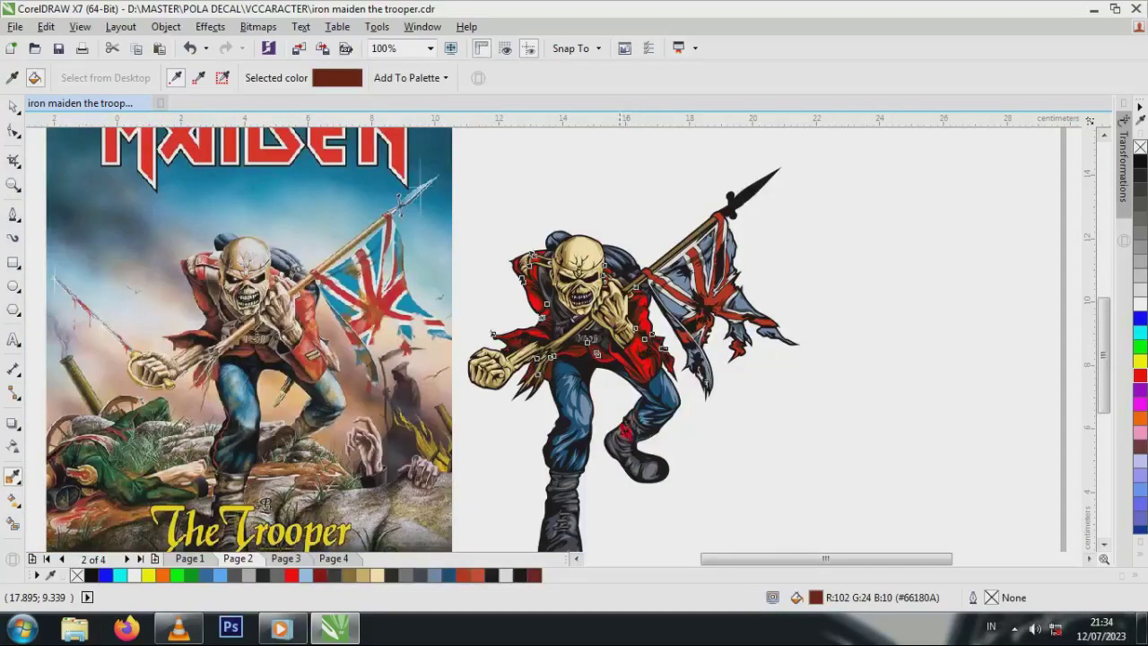
- Examine the recoloured jacket, fist, forearm and face up close for colouring errors
{"action": "scroll", "coordinate": [617, 447], "scroll_direction": "up", "scroll_amount": 1}
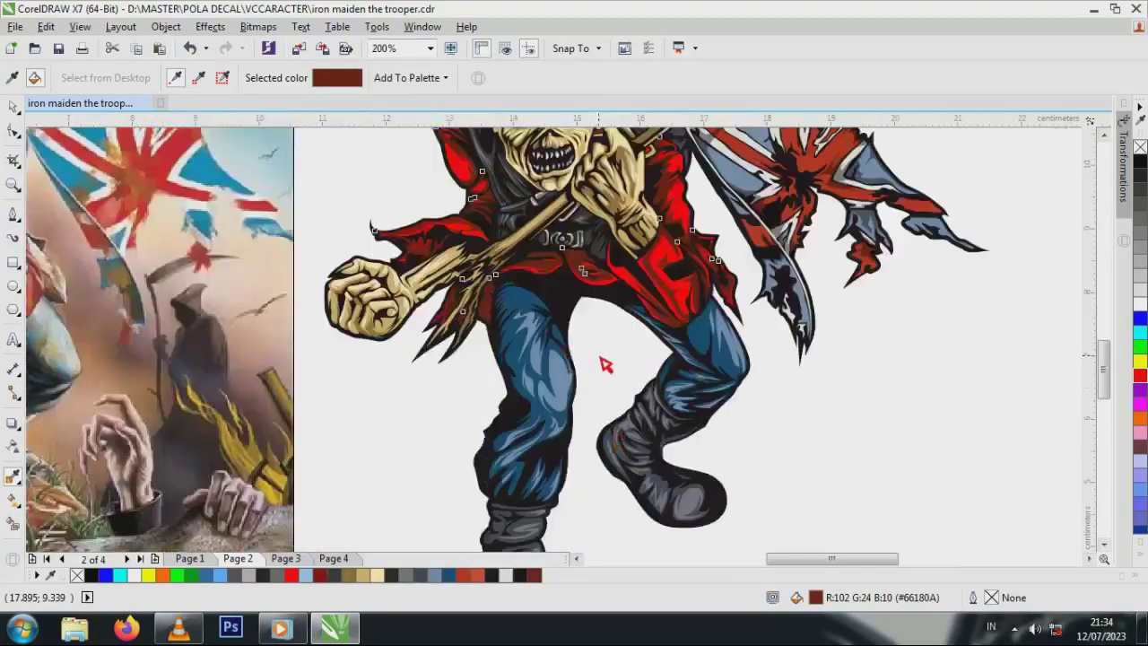
{"action": "scroll", "coordinate": [605, 364], "scroll_direction": "down", "scroll_amount": 1}
{"action": "scroll", "coordinate": [536, 367], "scroll_direction": "up", "scroll_amount": 3}
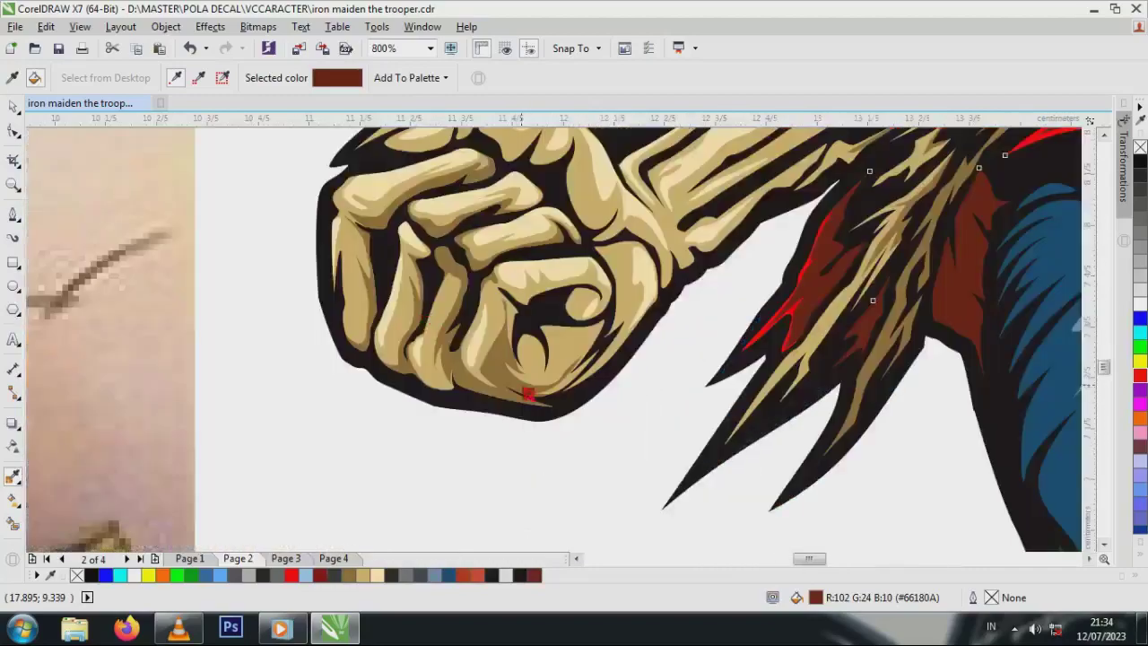
{"action": "scroll", "coordinate": [525, 389], "scroll_direction": "down", "scroll_amount": 1}
{"action": "scroll", "coordinate": [495, 314], "scroll_direction": "up", "scroll_amount": 1}
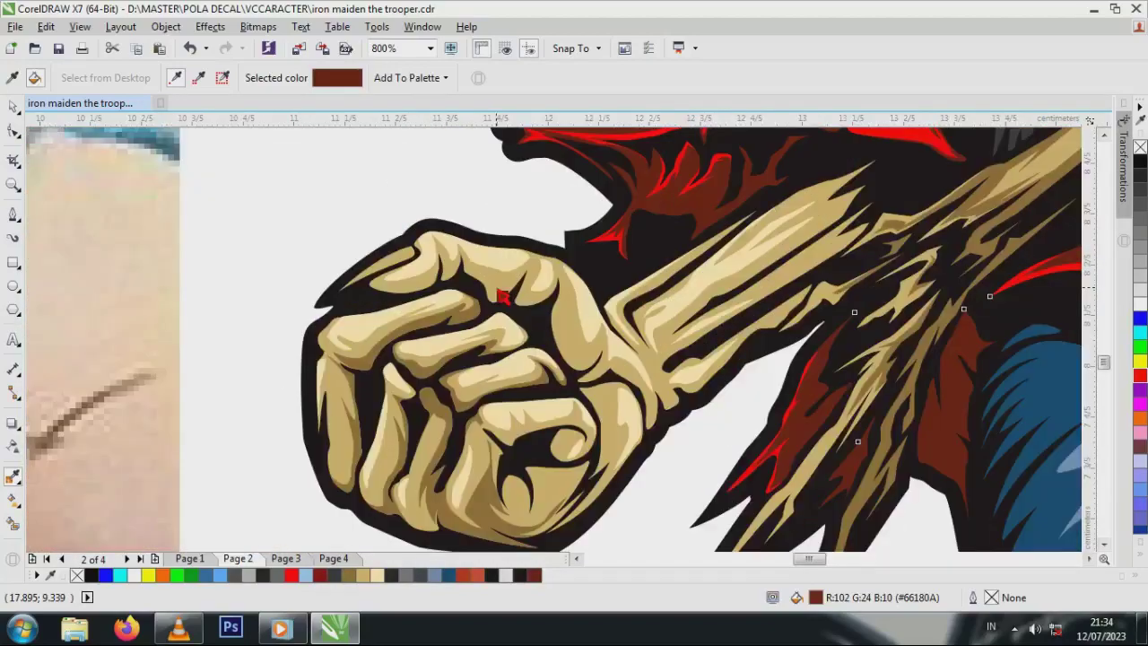
{"action": "scroll", "coordinate": [504, 298], "scroll_direction": "down", "scroll_amount": 1}
{"action": "scroll", "coordinate": [525, 354], "scroll_direction": "down", "scroll_amount": 2}
{"action": "scroll", "coordinate": [704, 256], "scroll_direction": "up", "scroll_amount": 2}
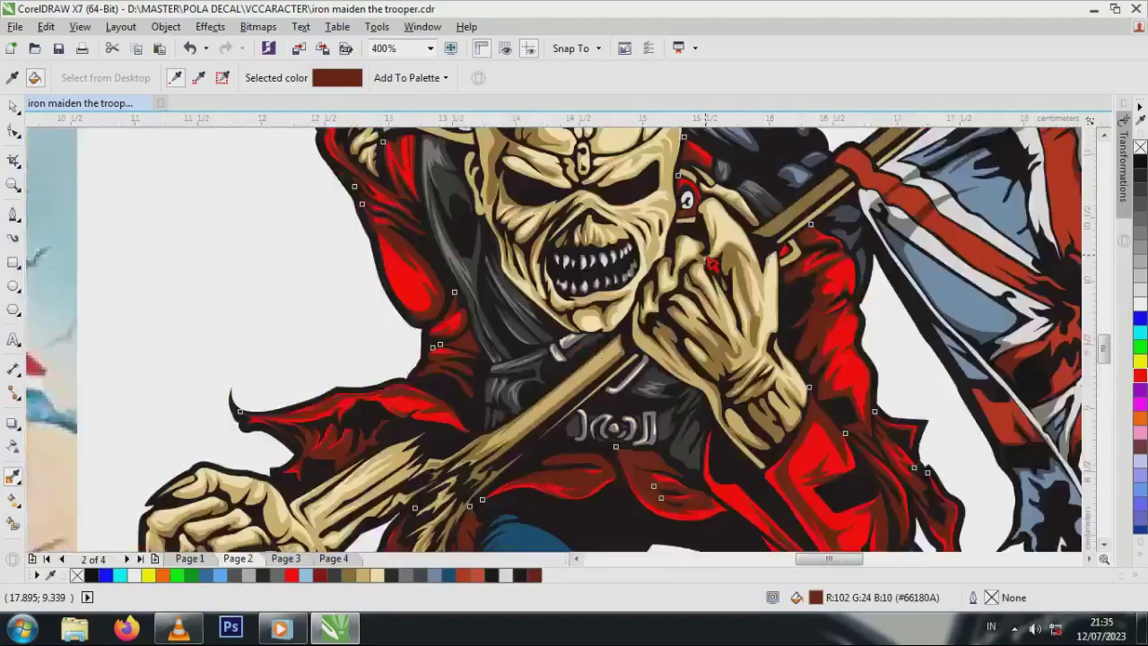
{"action": "scroll", "coordinate": [628, 277], "scroll_direction": "down", "scroll_amount": 2}
- Delete the reference poster bitmap beside the traced character
{"action": "left_click", "coordinate": [14, 108]}
{"action": "left_click", "coordinate": [52, 317]}
{"action": "left_click", "coordinate": [183, 318]}
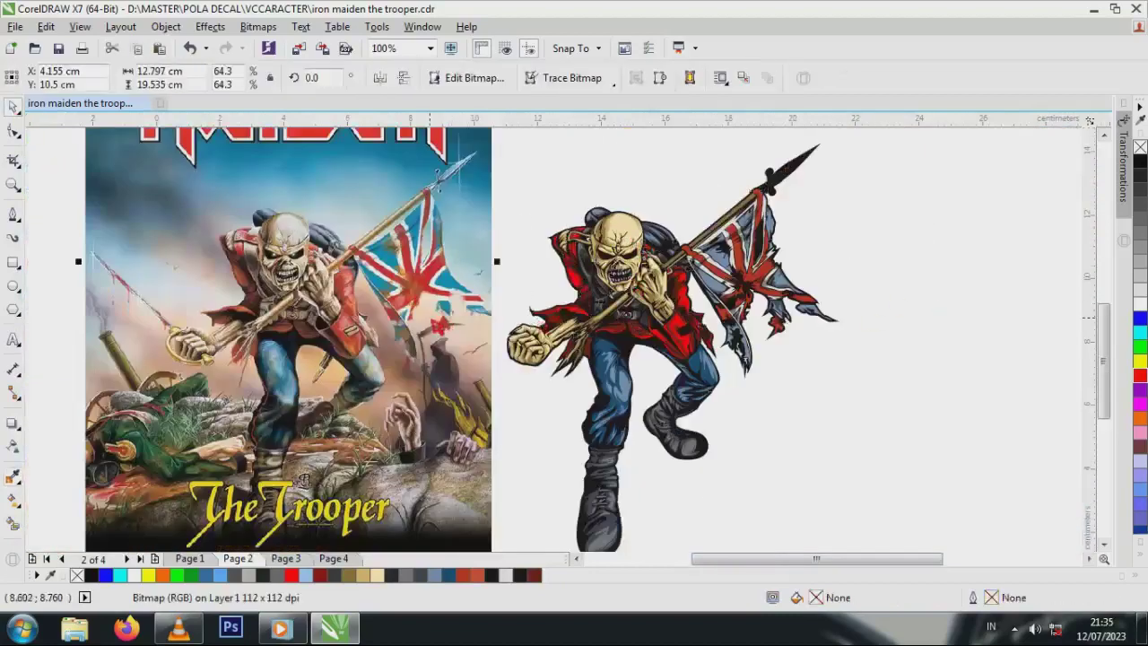
{"action": "key", "text": "Delete"}
- Group all the character's shapes, centre the group on the page and enlarge it to about 14.8 × 18.6 cm
{"action": "scroll", "coordinate": [502, 306], "scroll_direction": "down", "scroll_amount": 1}
{"action": "left_click_drag", "start_coordinate": [429, 174], "coordinate": [723, 450]}
{"action": "left_click", "coordinate": [718, 85]}
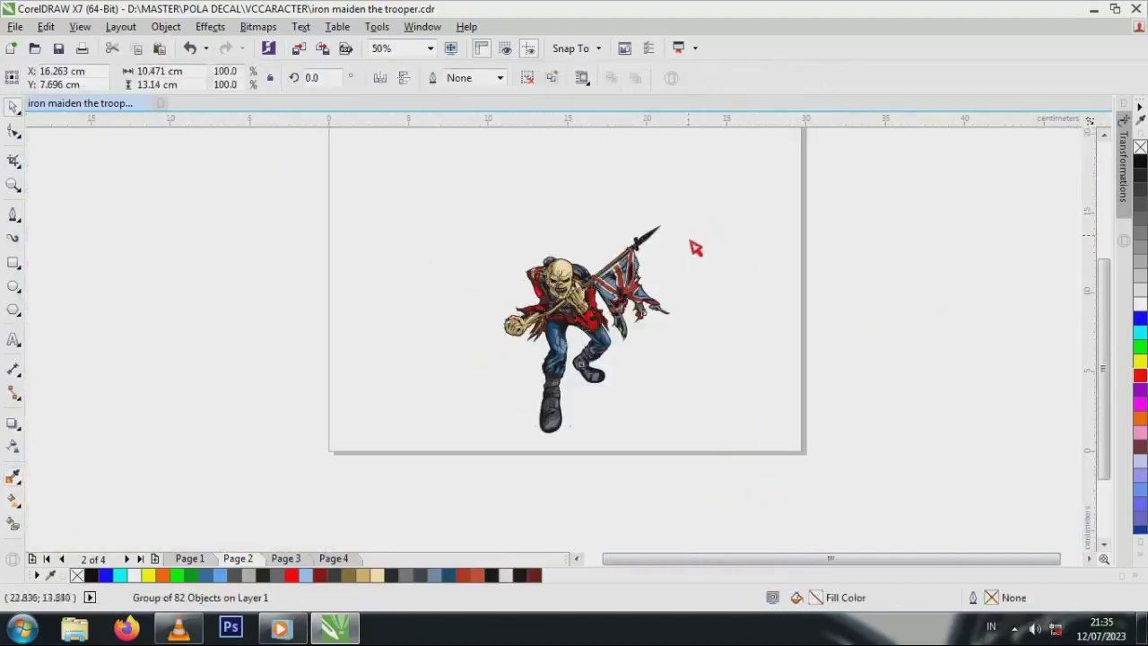
{"action": "key", "text": "p"}
{"action": "left_click_drag", "start_coordinate": [654, 392], "coordinate": [688, 435]}
{"action": "scroll", "coordinate": [620, 417], "scroll_direction": "down", "scroll_amount": 1}
{"action": "scroll", "coordinate": [600, 338], "scroll_direction": "up", "scroll_amount": 1}
{"action": "left_click", "coordinate": [762, 358]}
{"action": "scroll", "coordinate": [585, 334], "scroll_direction": "up", "scroll_amount": 1}
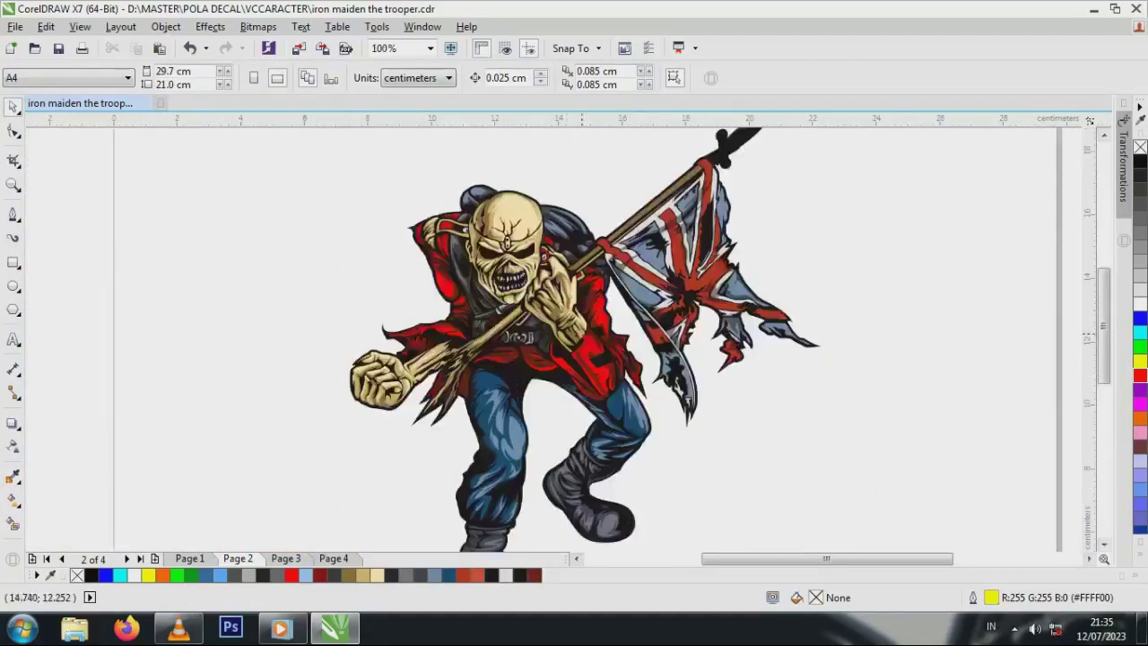
- Add a page-sized background rectangle behind the character, filled with black (#000000) and without an outline
{"action": "scroll", "coordinate": [549, 262], "scroll_direction": "down", "scroll_amount": 1}
{"action": "double_click", "coordinate": [14, 263]}
{"action": "left_click", "coordinate": [1140, 162]}
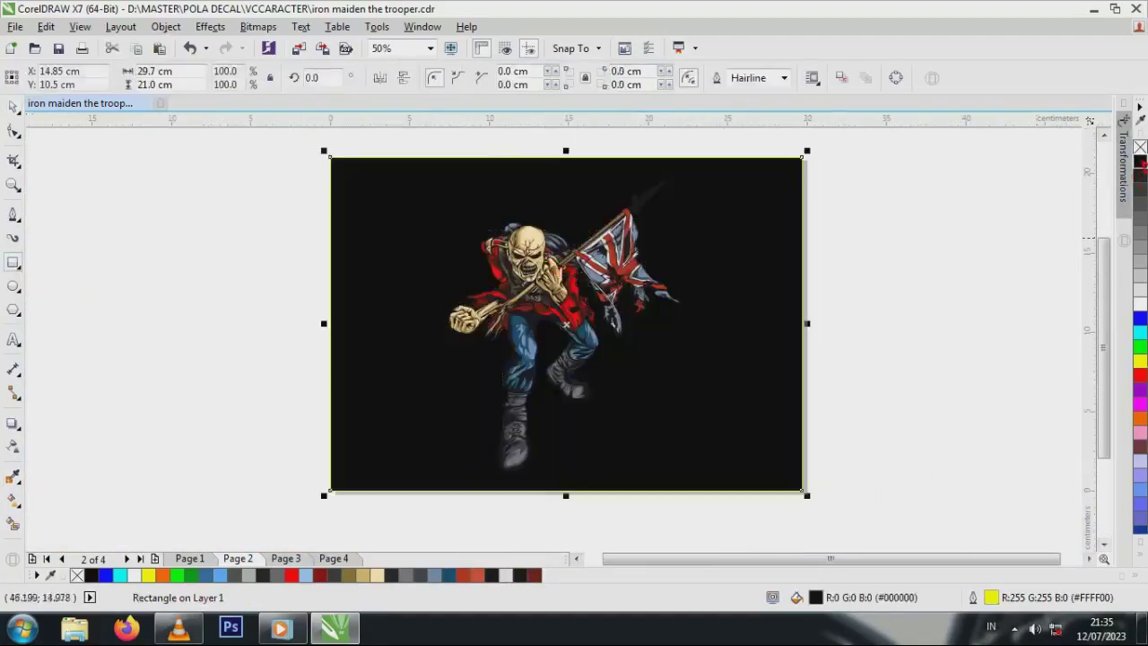
{"action": "right_click", "coordinate": [1139, 147]}
{"action": "scroll", "coordinate": [529, 443], "scroll_direction": "up", "scroll_amount": 2}
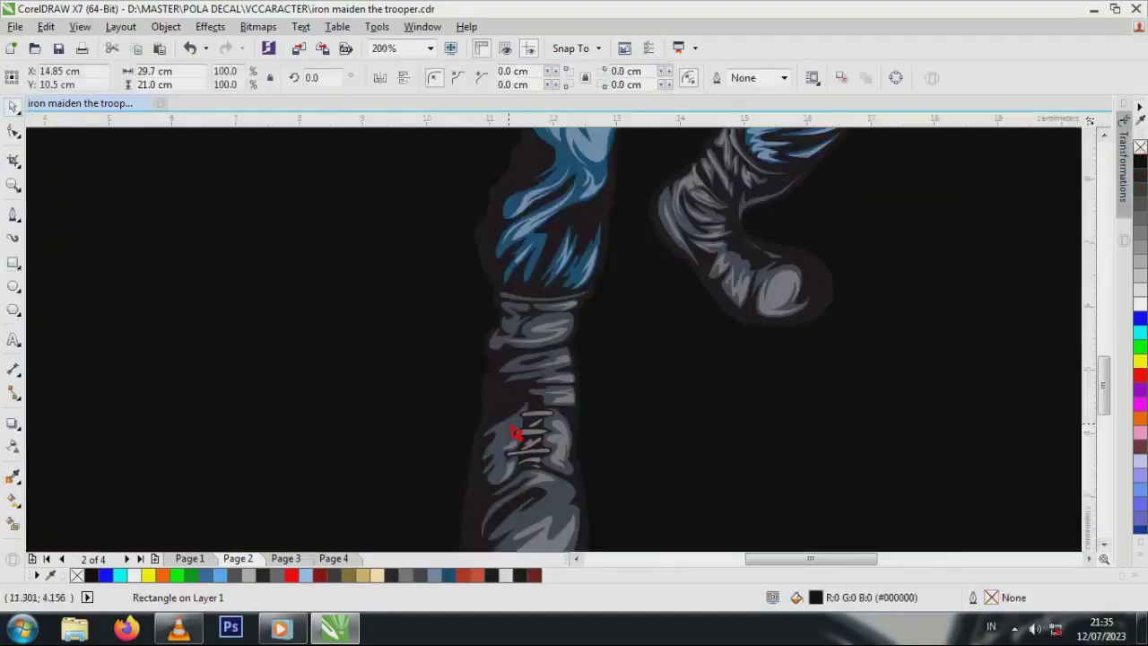
{"action": "scroll", "coordinate": [535, 412], "scroll_direction": "down", "scroll_amount": 1}
- Ungroup the character and fill its base silhouette with very dark grey (#1A1A1A)
{"action": "left_click", "coordinate": [691, 350]}
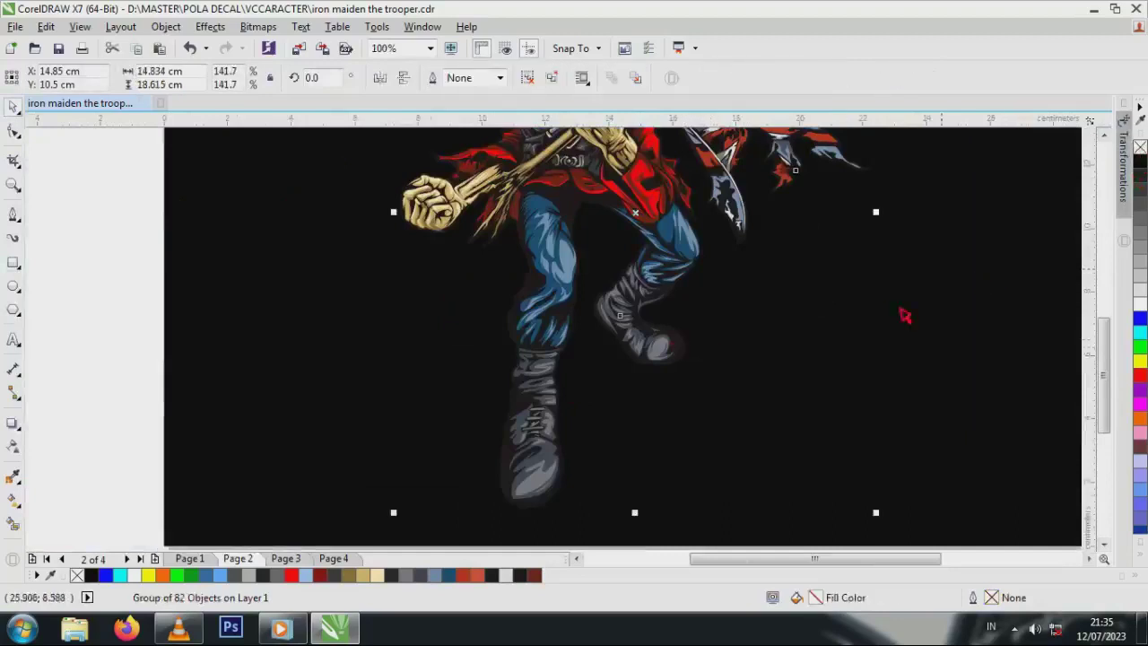
{"action": "key", "text": "Escape"}
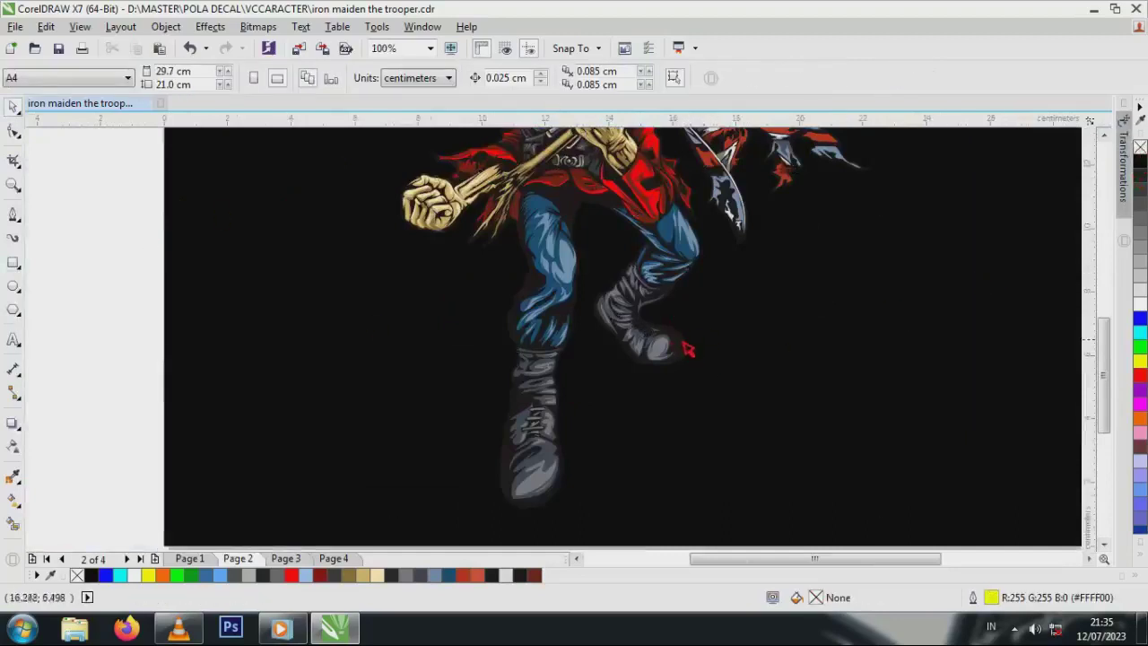
{"action": "left_click", "coordinate": [689, 349]}
{"action": "left_click", "coordinate": [1140, 175]}
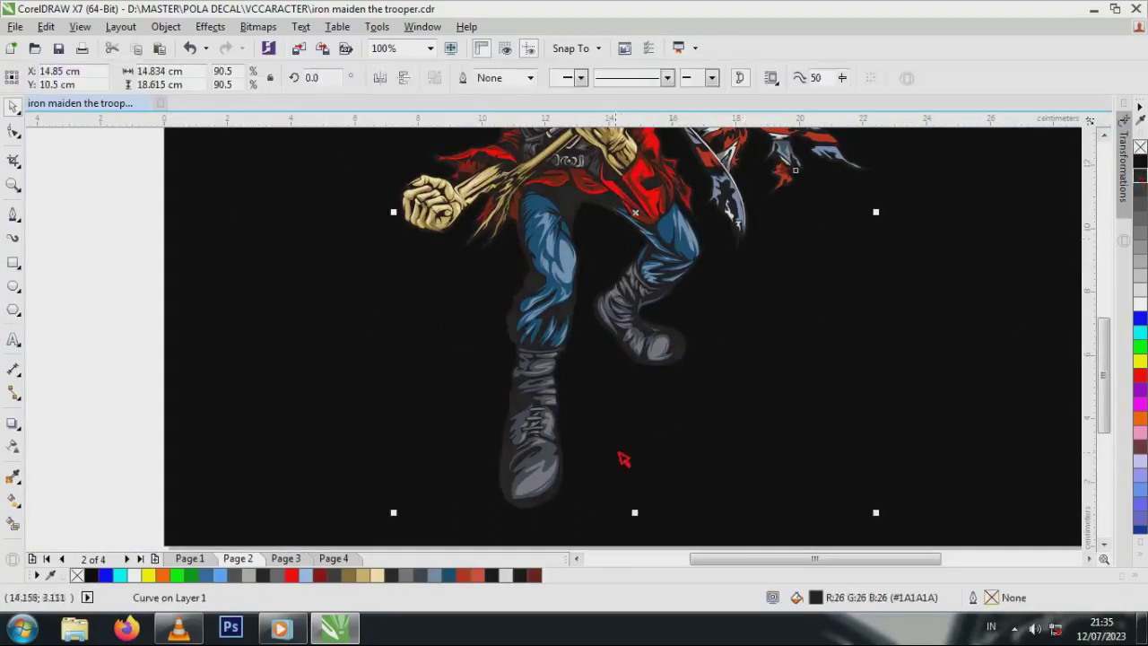
{"action": "scroll", "coordinate": [624, 459], "scroll_direction": "down", "scroll_amount": 3}
{"action": "scroll", "coordinate": [647, 342], "scroll_direction": "up", "scroll_amount": 3}
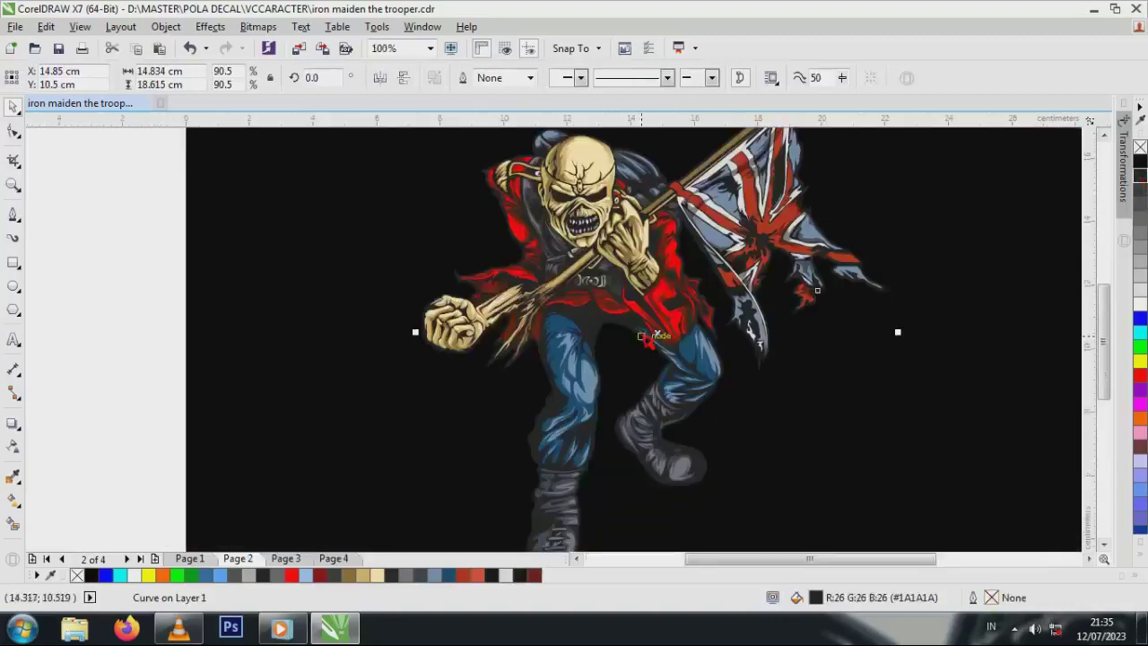
- Recolour the flag's greyish-blue shapes with bright blue (#00A8DC)
{"action": "left_click", "coordinate": [730, 247]}
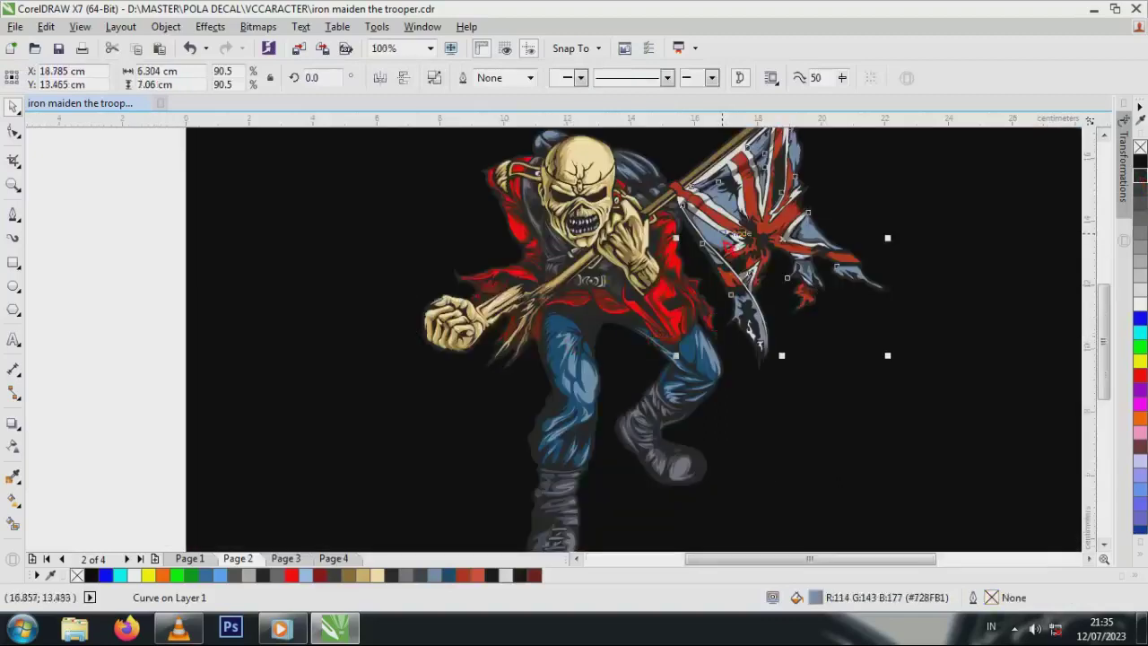
{"action": "left_click_drag", "start_coordinate": [1141, 333], "coordinate": [1107, 356]}
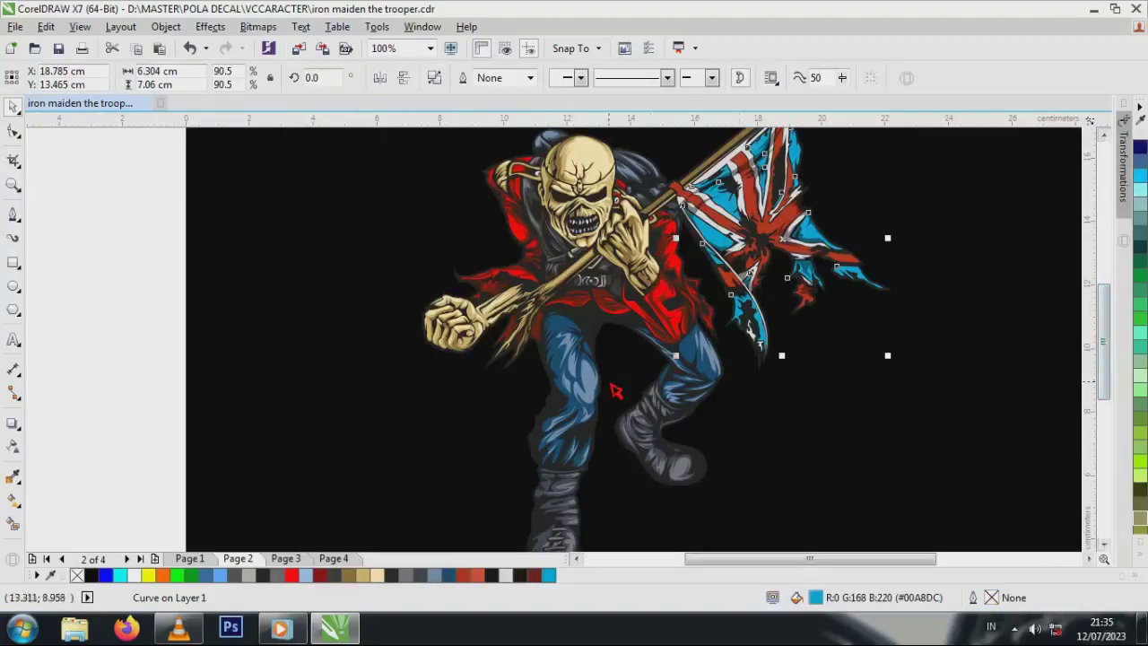
{"action": "scroll", "coordinate": [754, 285], "scroll_direction": "up", "scroll_amount": 2}
{"action": "scroll", "coordinate": [653, 372], "scroll_direction": "down", "scroll_amount": 1}
{"action": "scroll", "coordinate": [728, 380], "scroll_direction": "down", "scroll_amount": 1}
{"action": "left_click", "coordinate": [850, 385]}
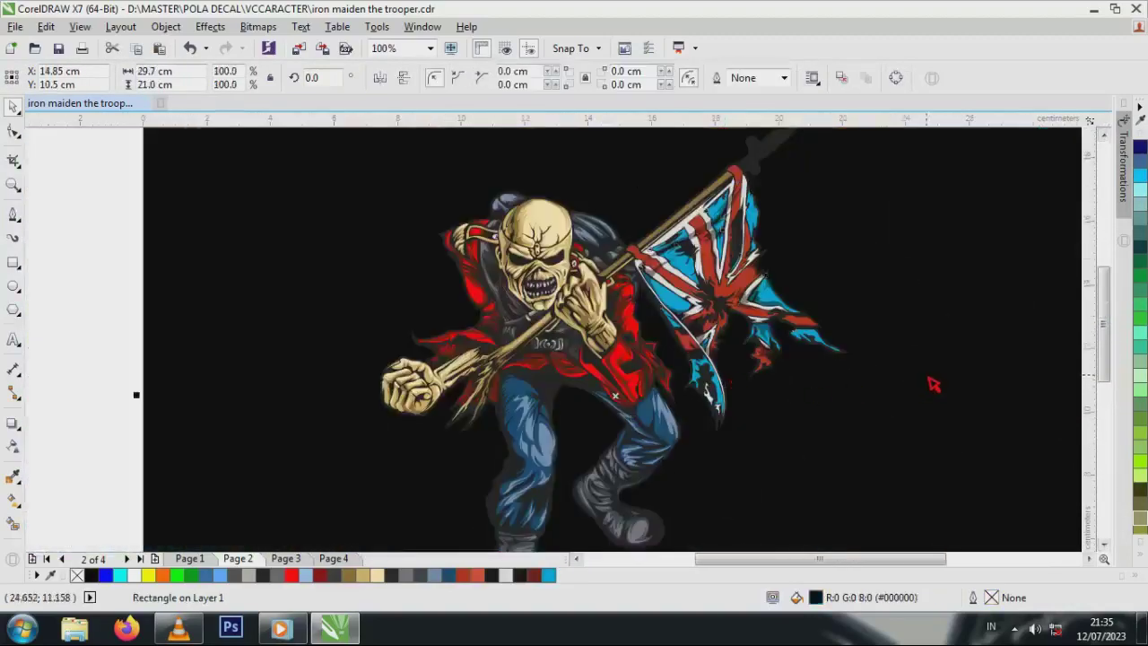
{"action": "scroll", "coordinate": [934, 383], "scroll_direction": "down", "scroll_amount": 2}
{"action": "scroll", "coordinate": [737, 284], "scroll_direction": "up", "scroll_amount": 4}
{"action": "scroll", "coordinate": [658, 195], "scroll_direction": "down", "scroll_amount": 3}
{"action": "key", "text": "Escape"}
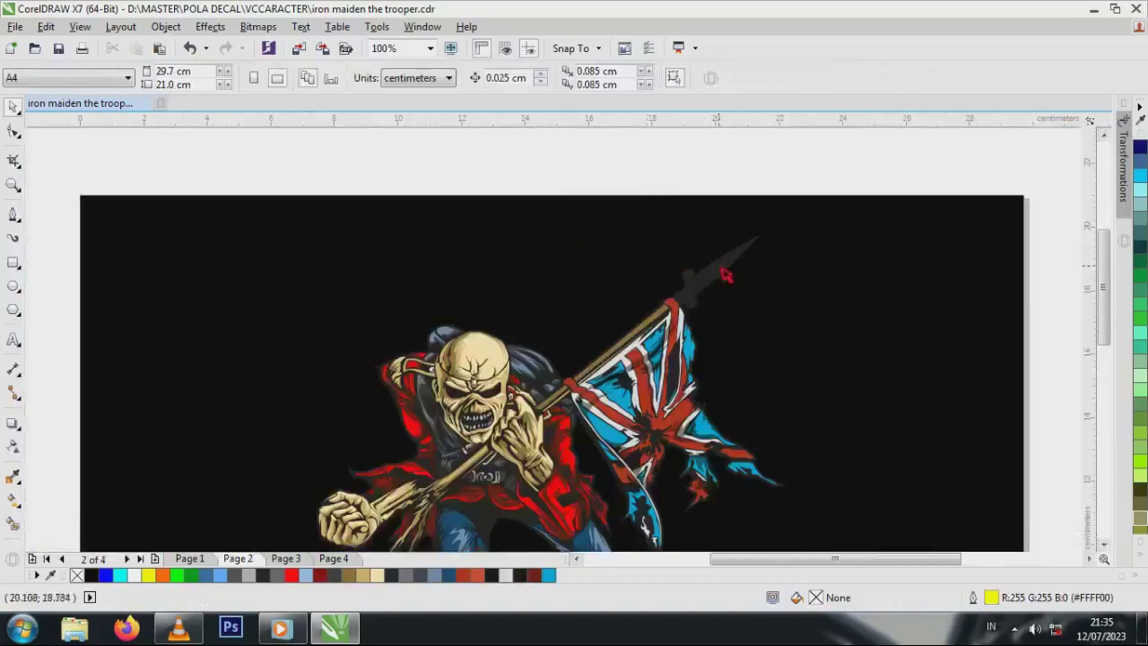
- Fill the unfilled spear blade with light grey (#E8E6E7) and its inner shading shape with mid grey
{"action": "scroll", "coordinate": [727, 275], "scroll_direction": "up", "scroll_amount": 4}
{"action": "left_click", "coordinate": [699, 261]}
{"action": "left_click", "coordinate": [717, 273]}
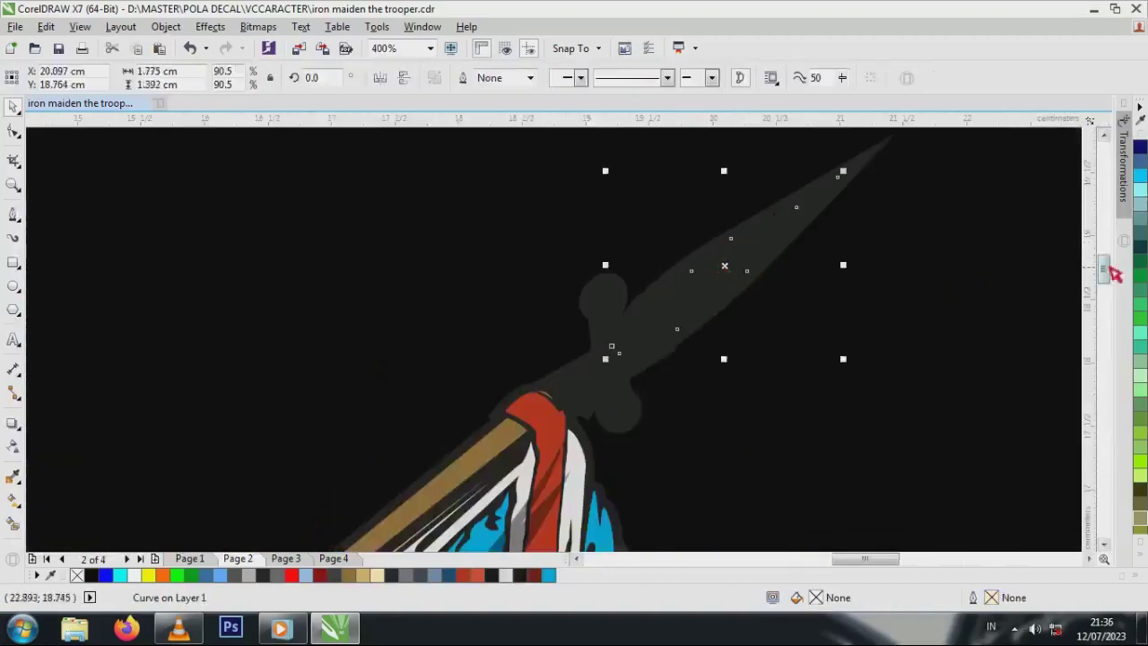
{"action": "left_click", "coordinate": [504, 576]}
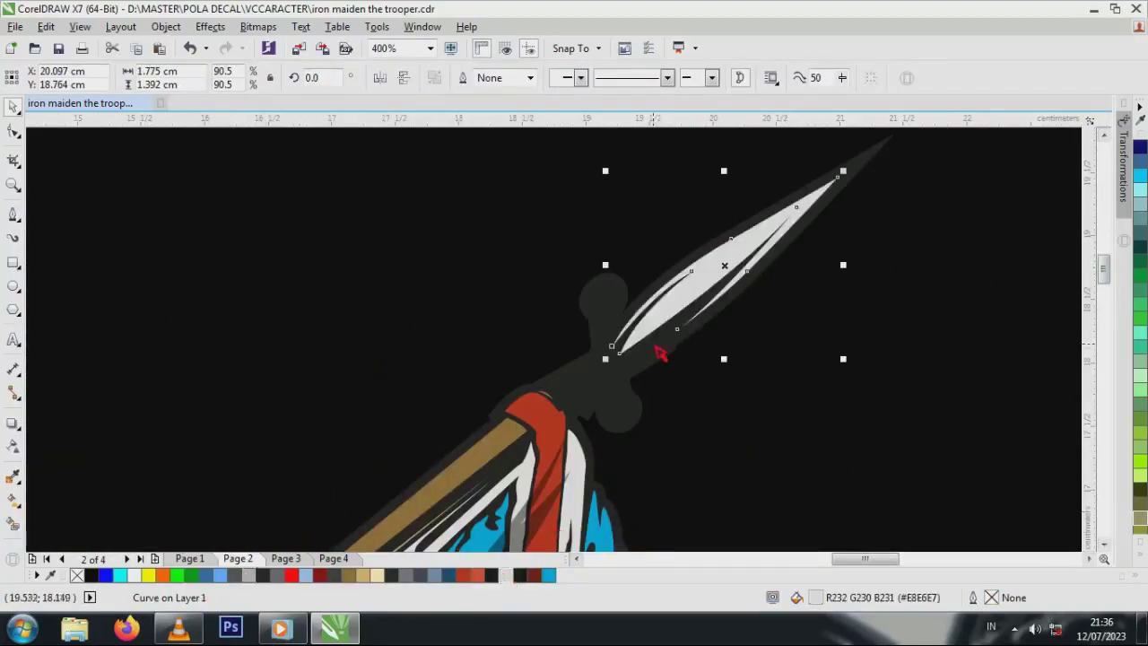
{"action": "key", "text": "F10"}
{"action": "left_click", "coordinate": [706, 302]}
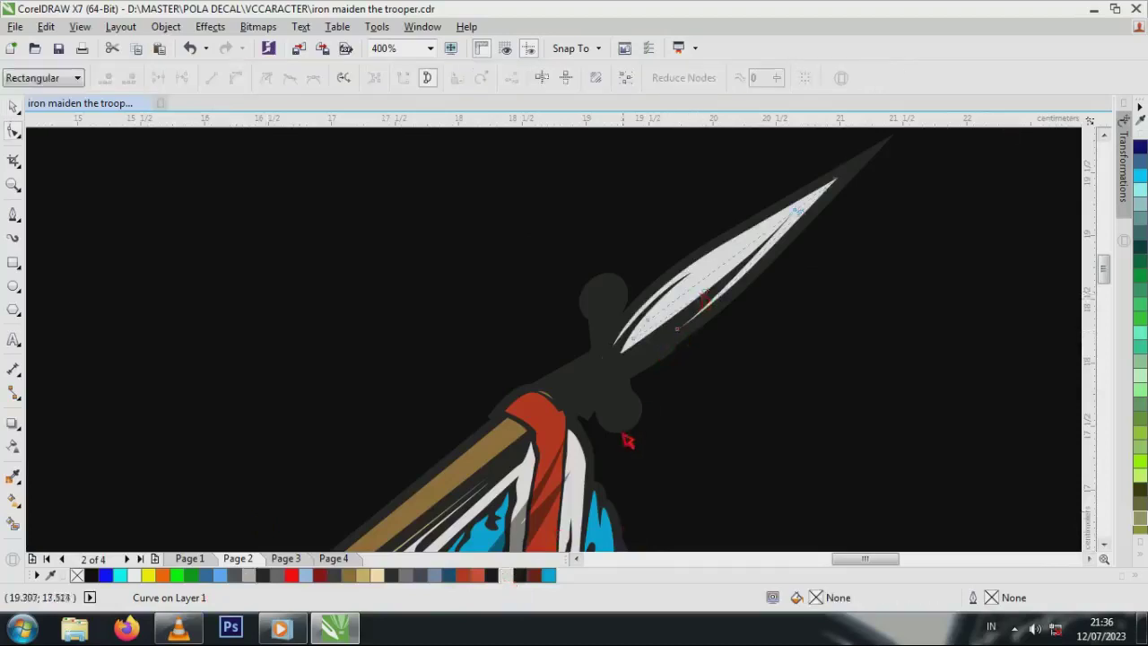
{"action": "left_click", "coordinate": [421, 574]}
- Fill the curled guard shapes on both sides of the spear's base with the same light grey
{"action": "left_click", "coordinate": [600, 303]}
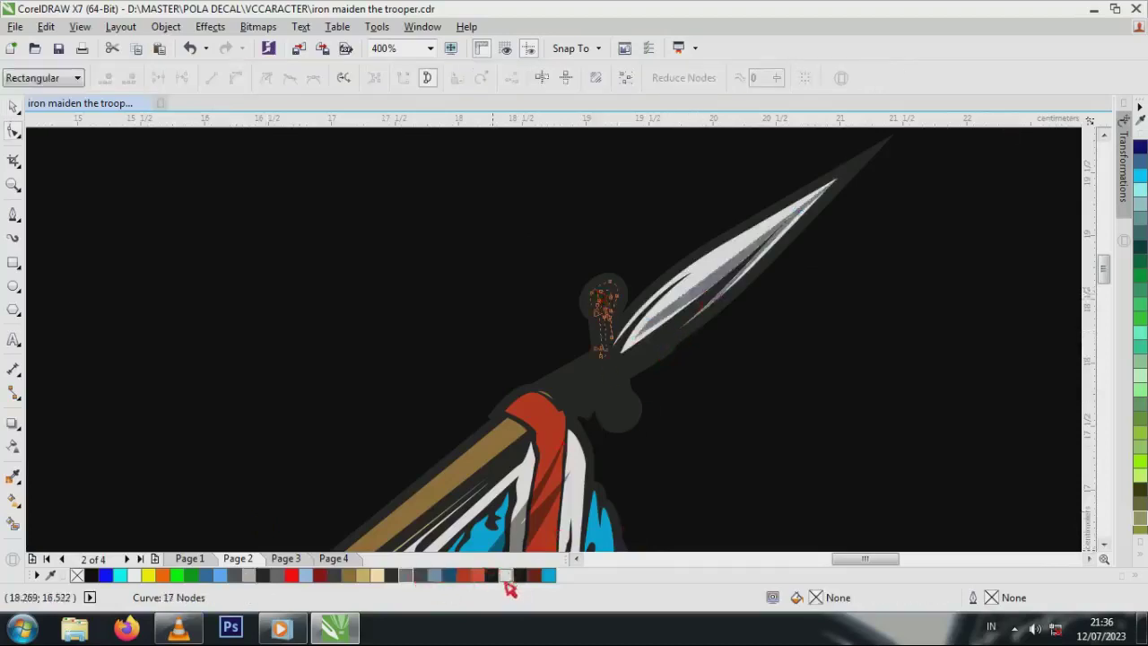
{"action": "left_click", "coordinate": [504, 576]}
{"action": "scroll", "coordinate": [616, 416], "scroll_direction": "up", "scroll_amount": 1}
{"action": "left_click", "coordinate": [653, 427]}
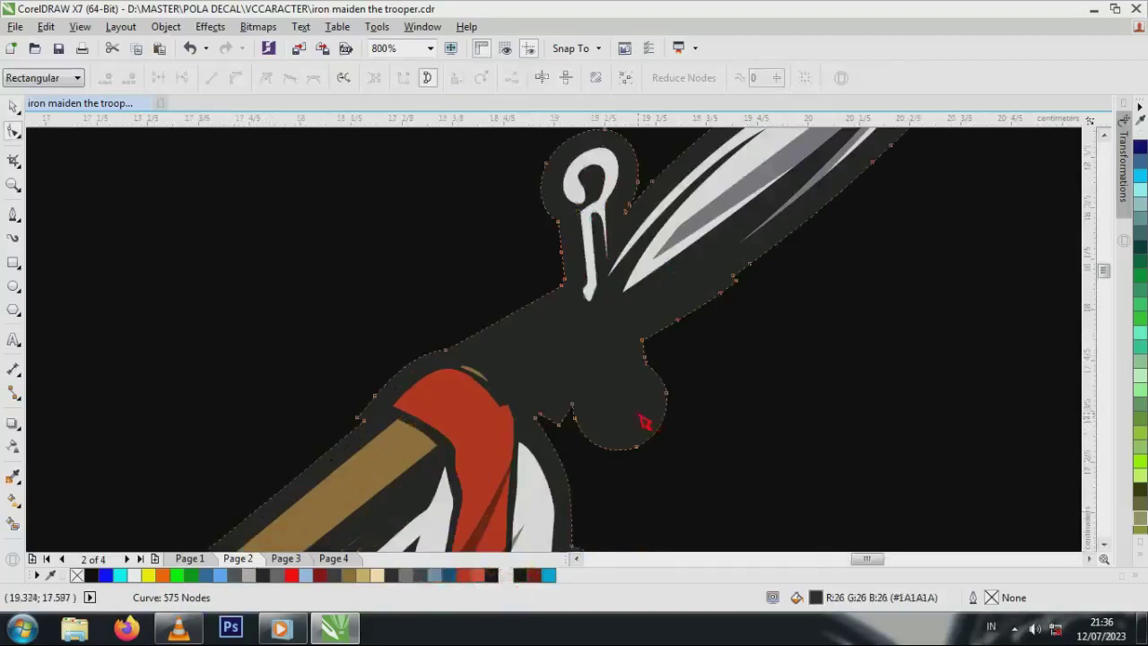
{"action": "left_click", "coordinate": [641, 417]}
{"action": "left_click", "coordinate": [506, 575]}
- Fill the spear's socket shape above the flag with light grey and its shading with mid grey (#77747B)
{"action": "left_click", "coordinate": [559, 379]}
{"action": "left_click", "coordinate": [543, 359]}
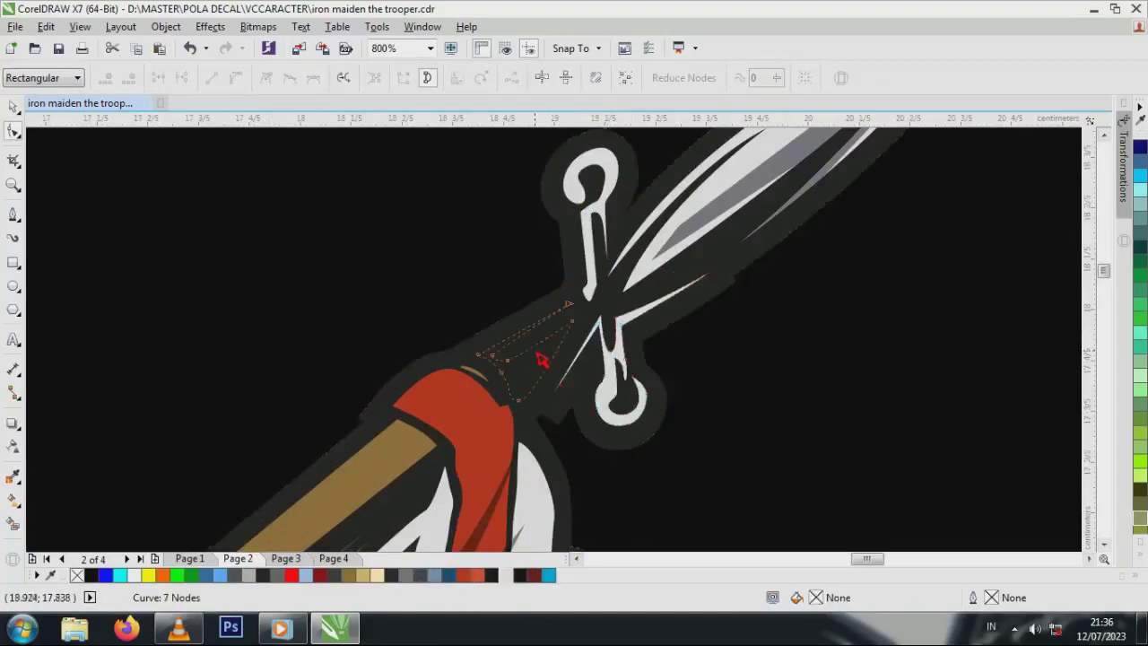
{"action": "left_click", "coordinate": [523, 575]}
{"action": "left_click", "coordinate": [542, 388]}
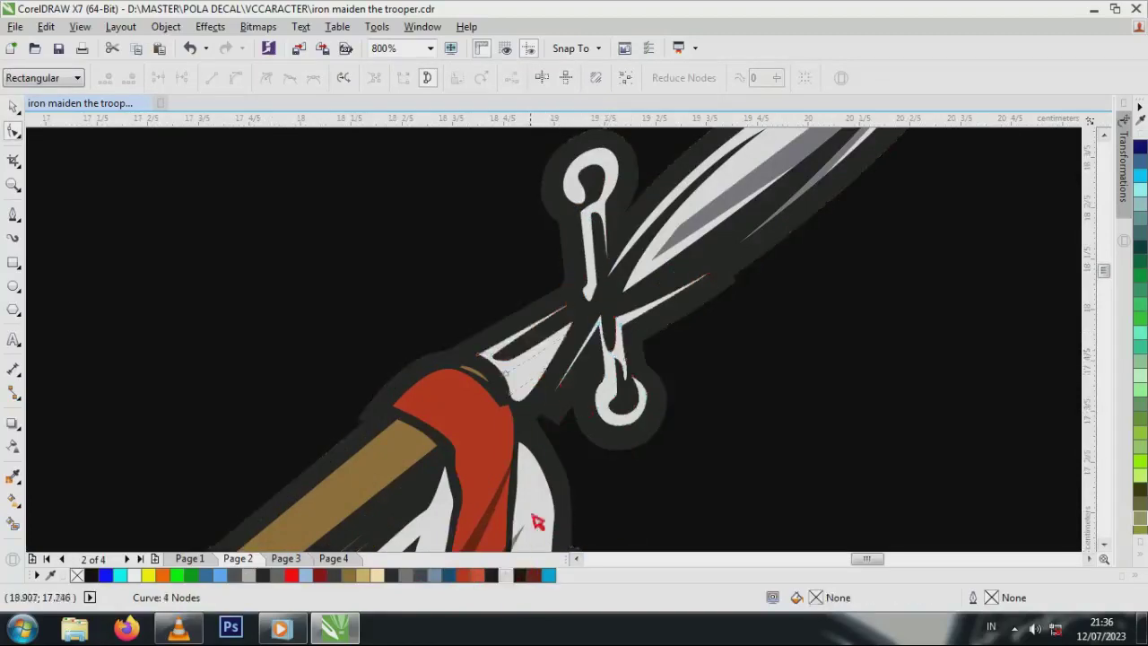
{"action": "left_click", "coordinate": [411, 575]}
{"action": "scroll", "coordinate": [595, 322], "scroll_direction": "down", "scroll_amount": 4}
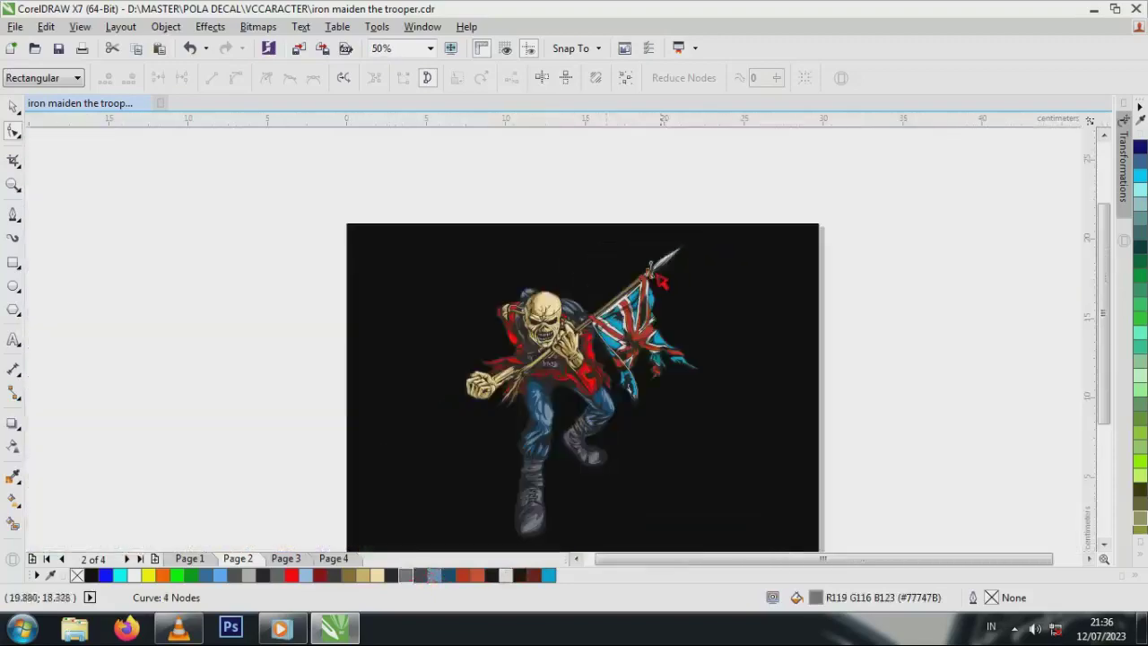
- Fill the unfilled detail on the backpack with dark slate and its highlights with grey (#77747B), leaving the highlights without an outline
{"action": "scroll", "coordinate": [568, 328], "scroll_direction": "up", "scroll_amount": 1}
{"action": "left_click", "coordinate": [12, 107]}
{"action": "scroll", "coordinate": [582, 260], "scroll_direction": "up", "scroll_amount": 3}
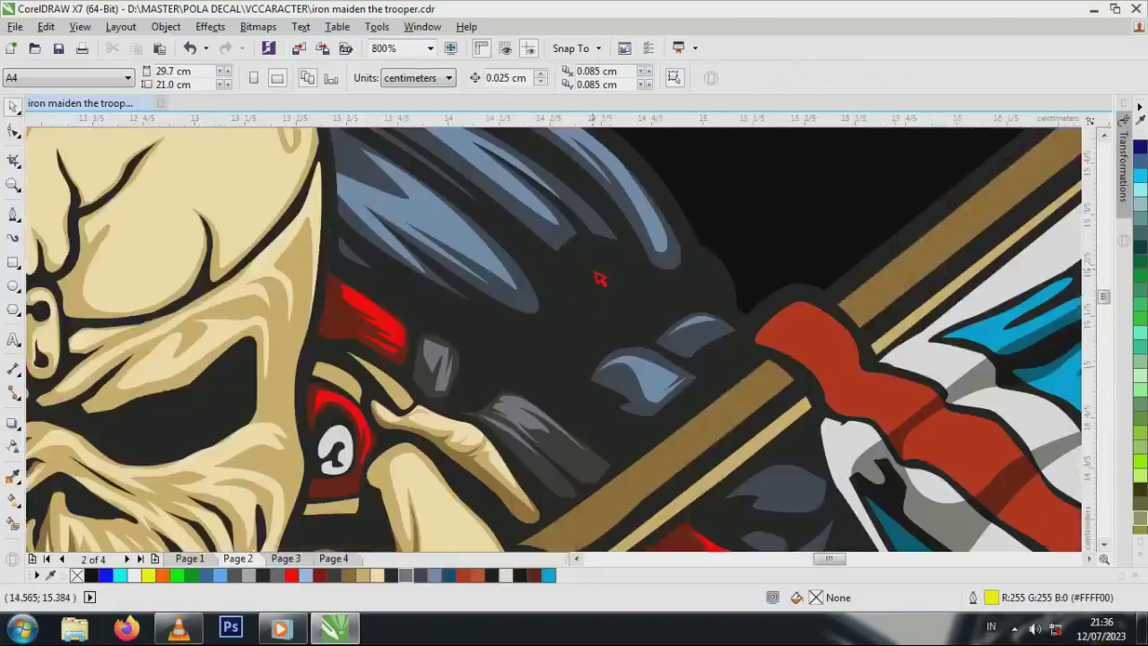
{"action": "left_click", "coordinate": [597, 268]}
{"action": "right_click", "coordinate": [1140, 378]}
{"action": "scroll", "coordinate": [617, 269], "scroll_direction": "up", "scroll_amount": 2}
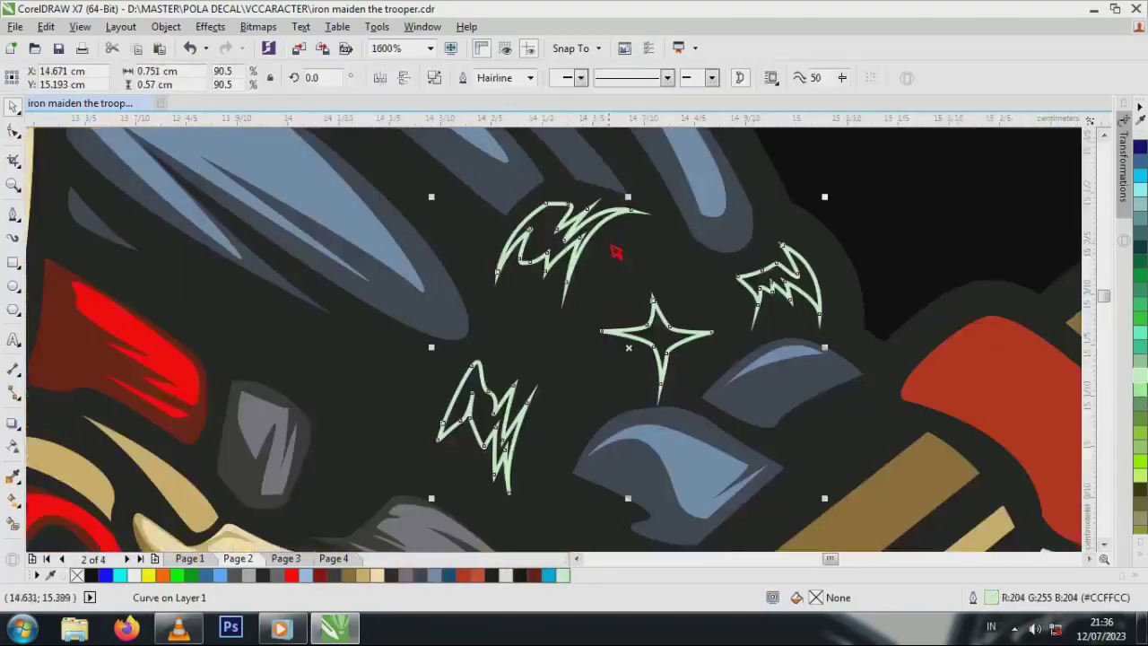
{"action": "left_click", "coordinate": [425, 579]}
{"action": "left_click", "coordinate": [546, 258]}
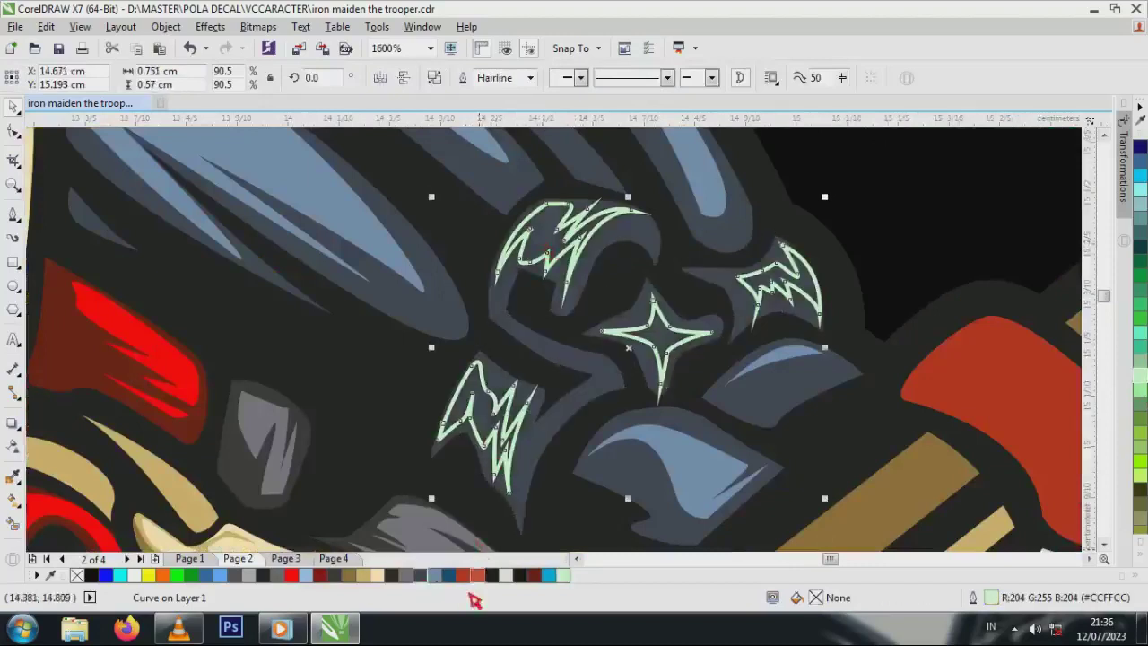
{"action": "left_click", "coordinate": [409, 577]}
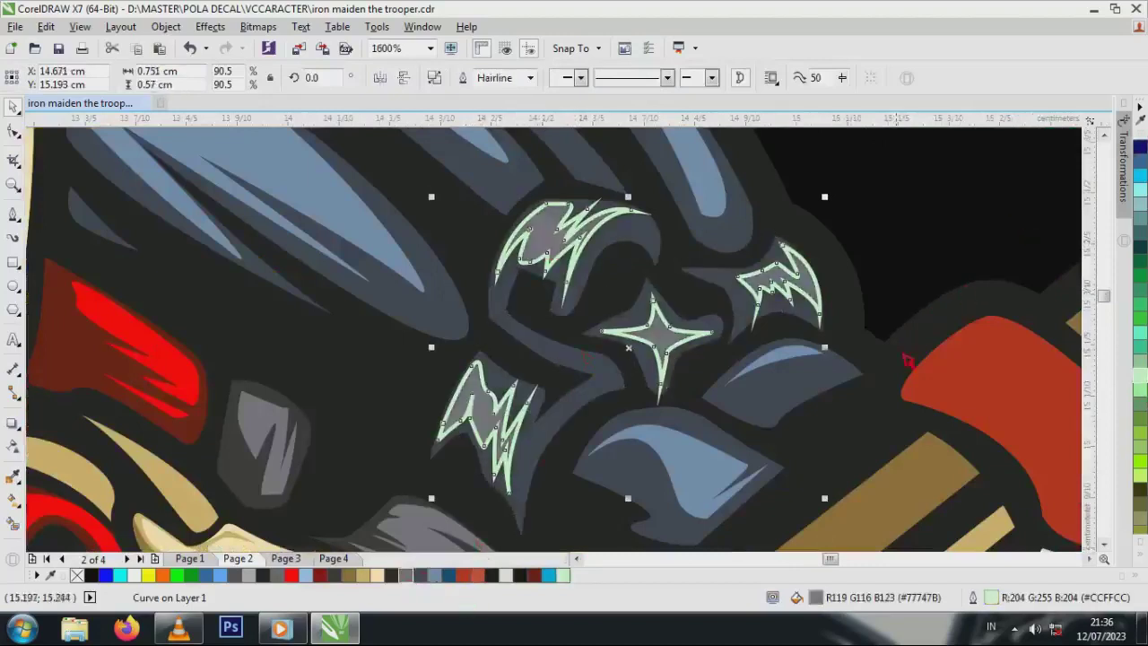
{"action": "right_click", "coordinate": [77, 575]}
- Recolour the base shape beneath the backpack detail's highlights with 80% Black (#333333)
{"action": "scroll", "coordinate": [592, 323], "scroll_direction": "down", "scroll_amount": 2}
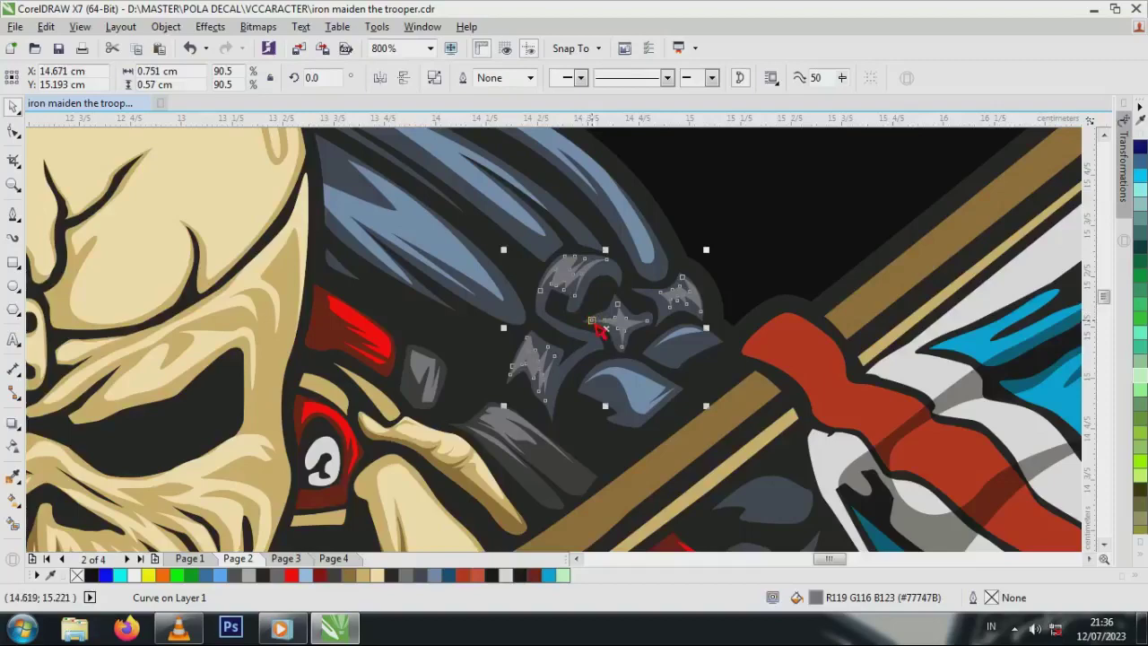
{"action": "left_click", "coordinate": [623, 285]}
{"action": "left_click", "coordinate": [334, 578]}
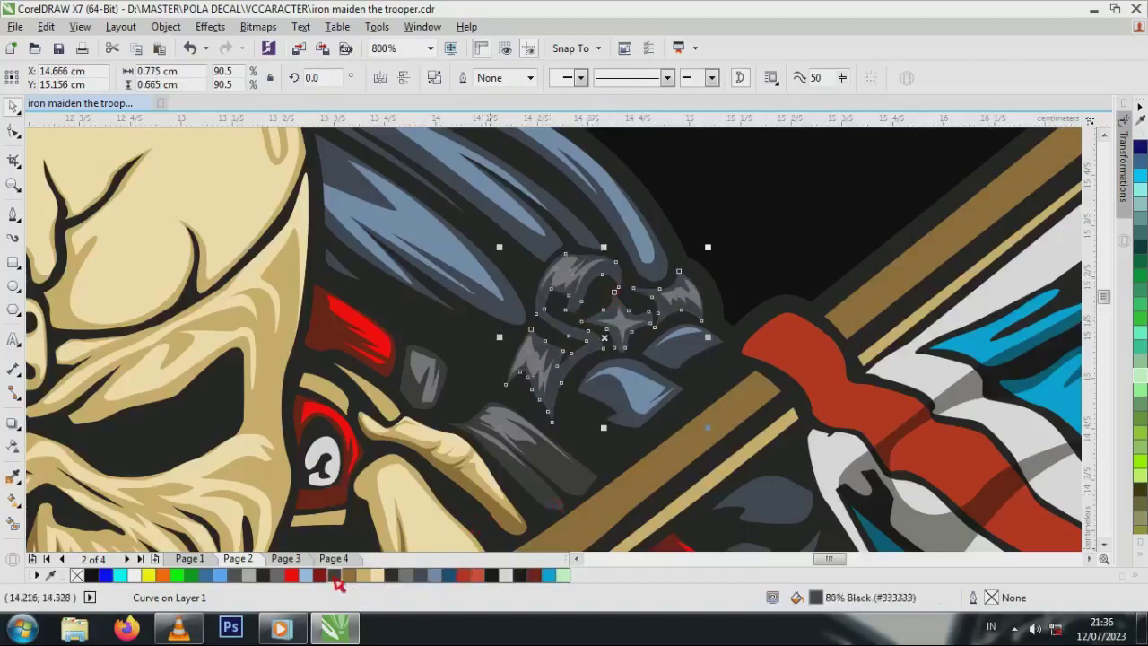
{"action": "scroll", "coordinate": [608, 305], "scroll_direction": "down", "scroll_amount": 2}
{"action": "scroll", "coordinate": [608, 304], "scroll_direction": "down", "scroll_amount": 4}
{"action": "left_click", "coordinate": [879, 352]}
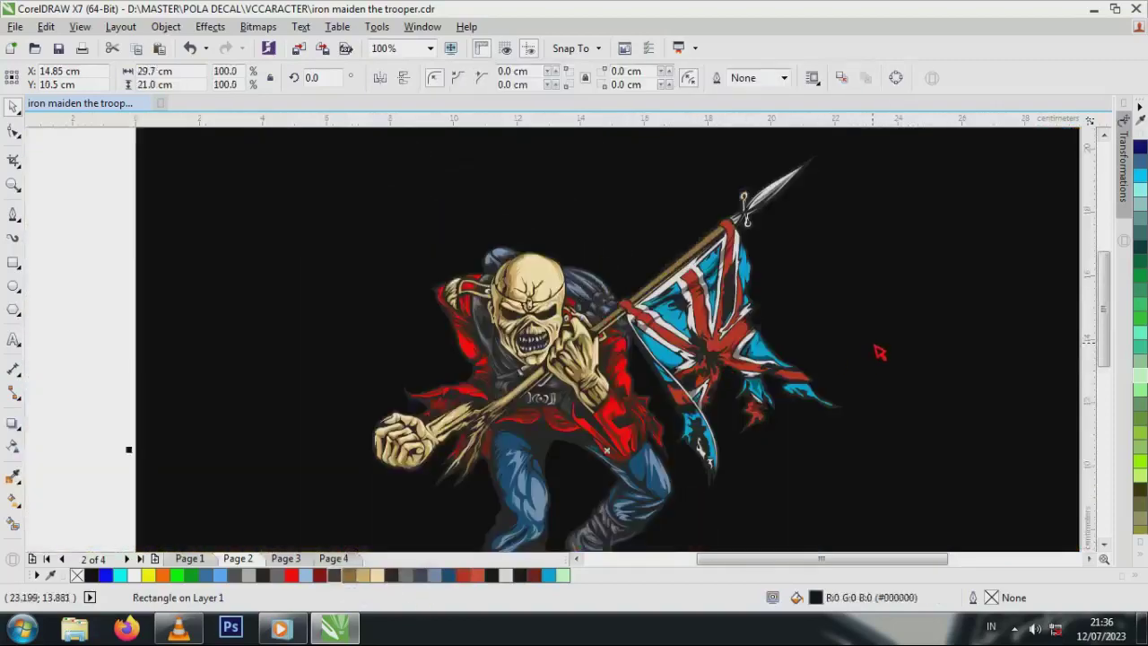
- Examine the coloured character up close and open page 4 to view the finished design with its lettering
{"action": "scroll", "coordinate": [606, 450], "scroll_direction": "up", "scroll_amount": 1}
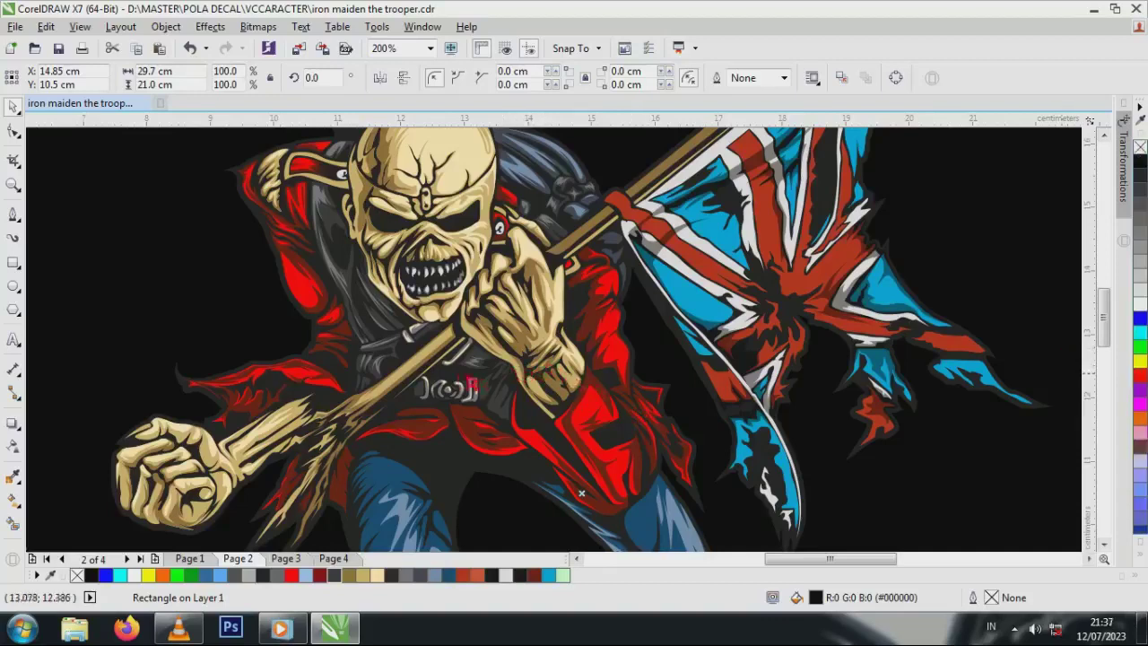
{"action": "left_click", "coordinate": [581, 493]}
{"action": "scroll", "coordinate": [508, 355], "scroll_direction": "down", "scroll_amount": 2}
{"action": "left_click", "coordinate": [791, 364]}
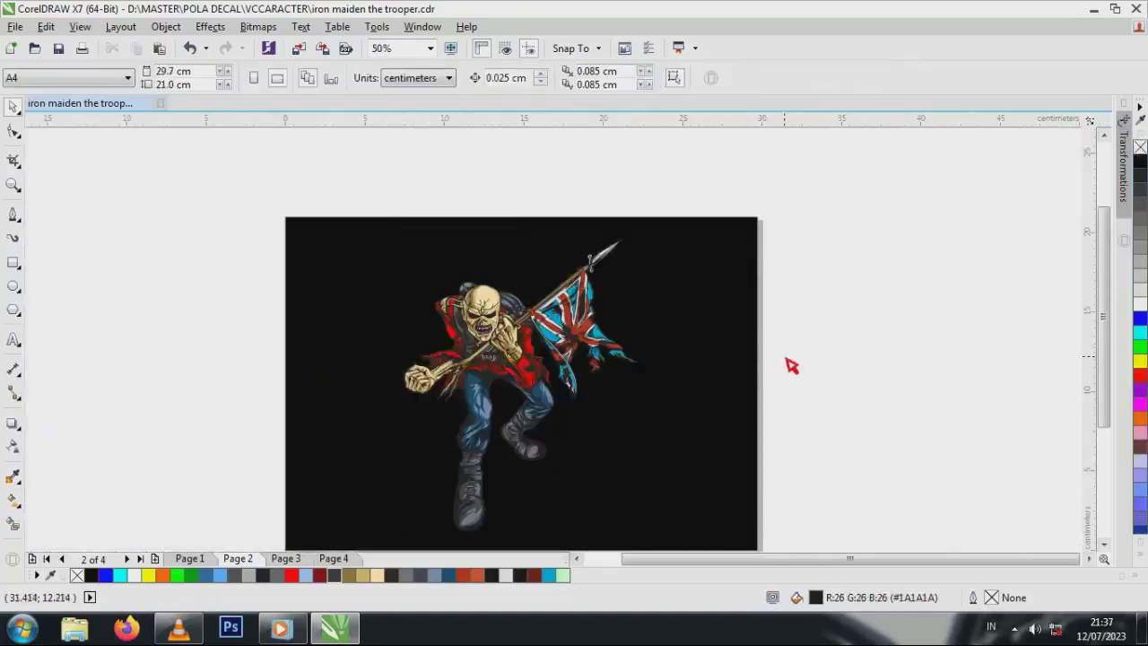
{"action": "left_click", "coordinate": [337, 558]}
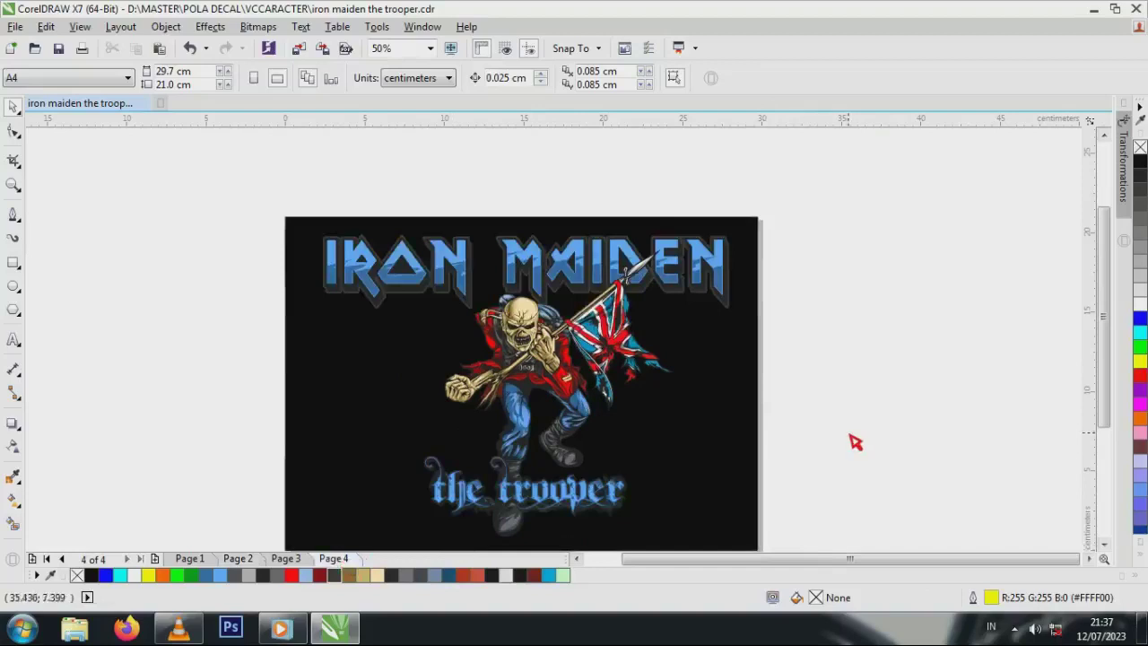
{"action": "double_click", "coordinate": [14, 183]}
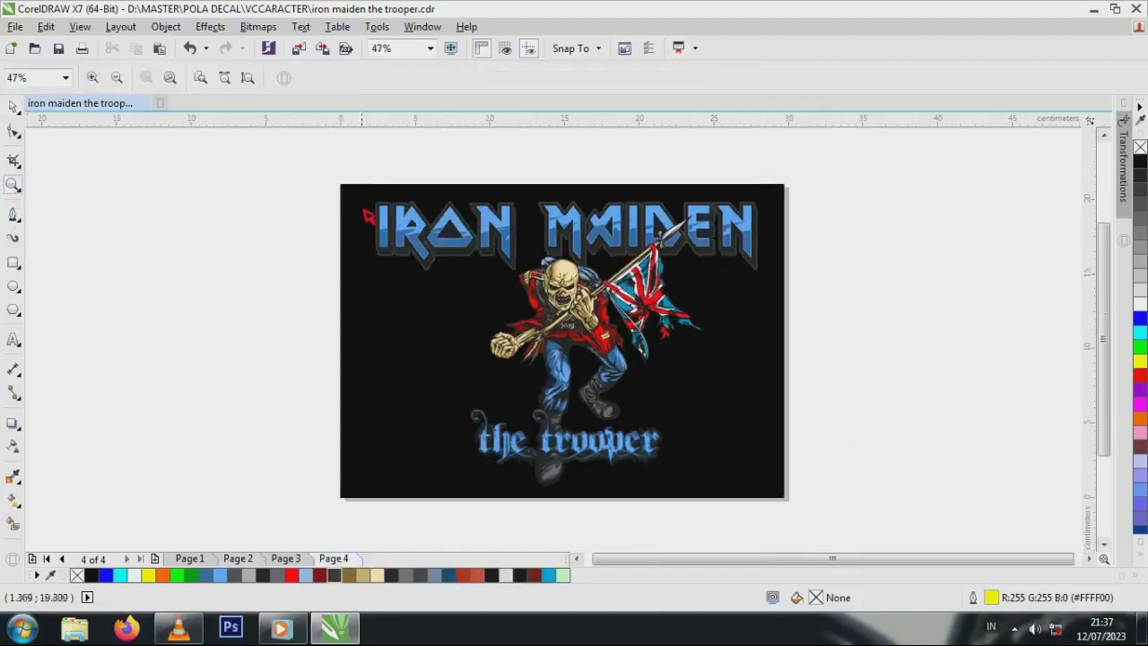
{"action": "left_click_drag", "start_coordinate": [363, 199], "coordinate": [773, 493]}
{"action": "left_click", "coordinate": [13, 106]}
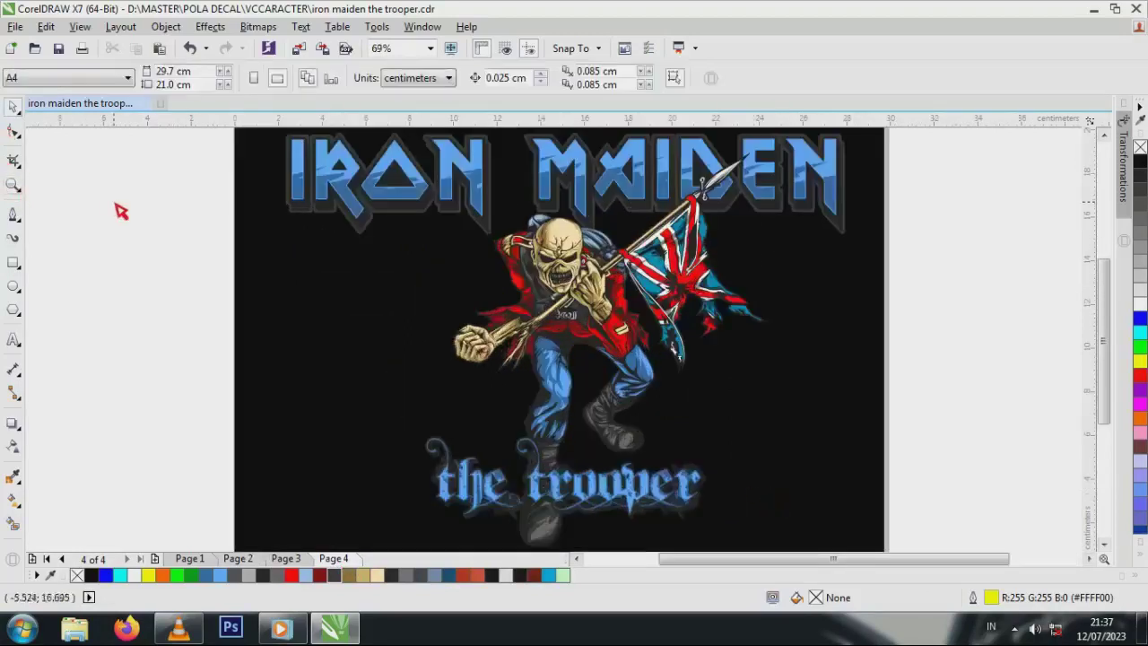